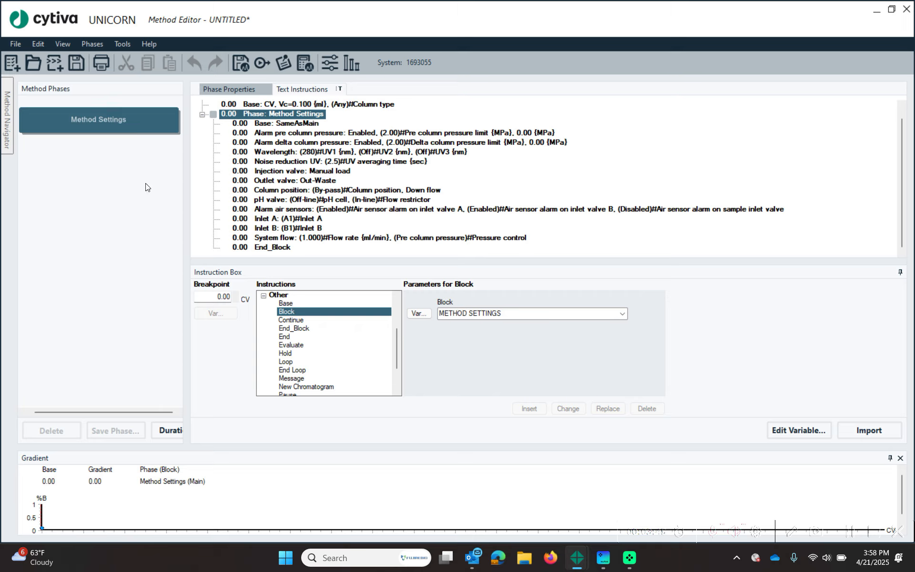
- Show the Phase Library and add a User Defined phase after Method Settings
click(64, 47)
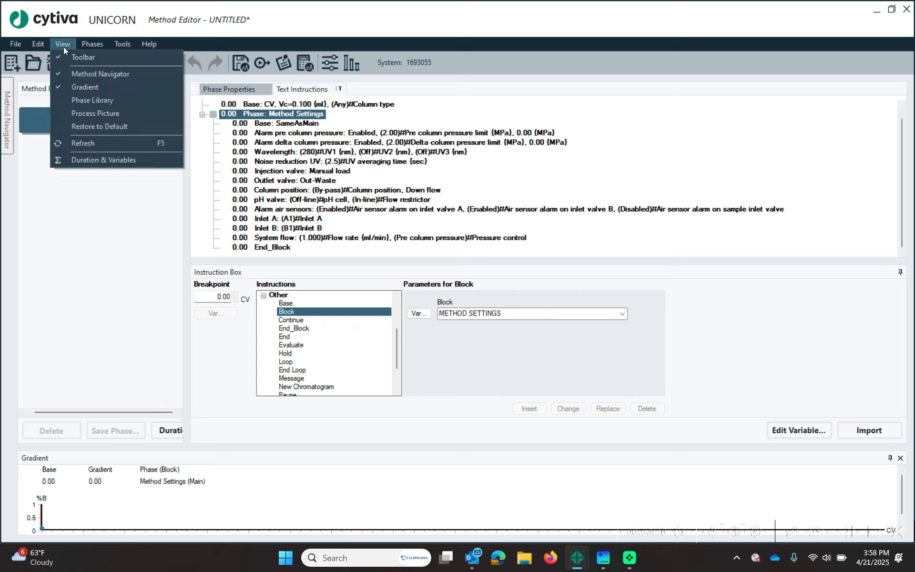
click(96, 100)
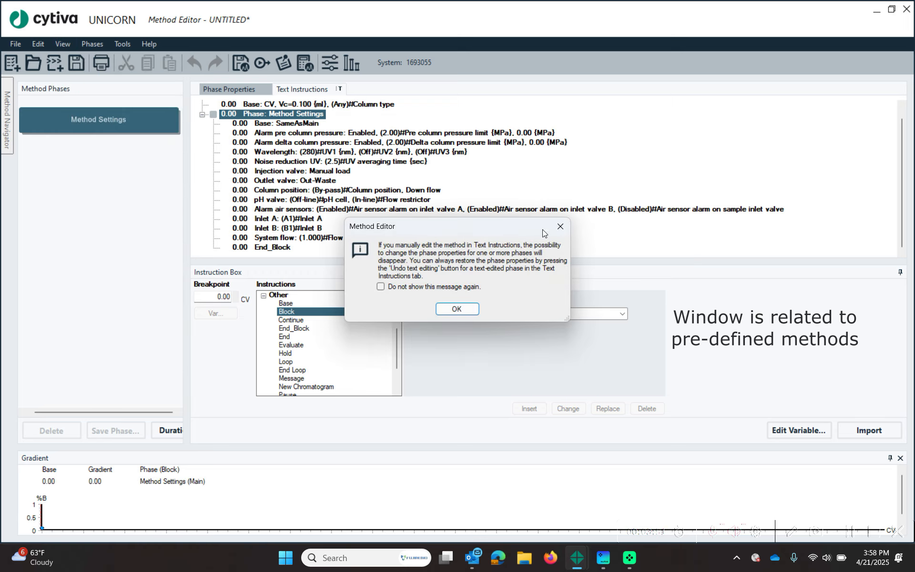
click(456, 308)
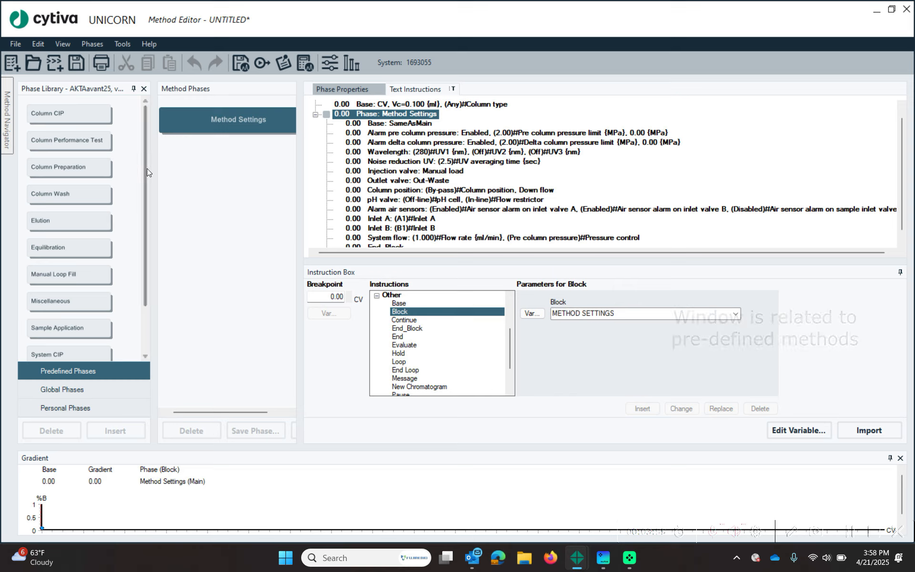
drag(144, 167, 144, 266)
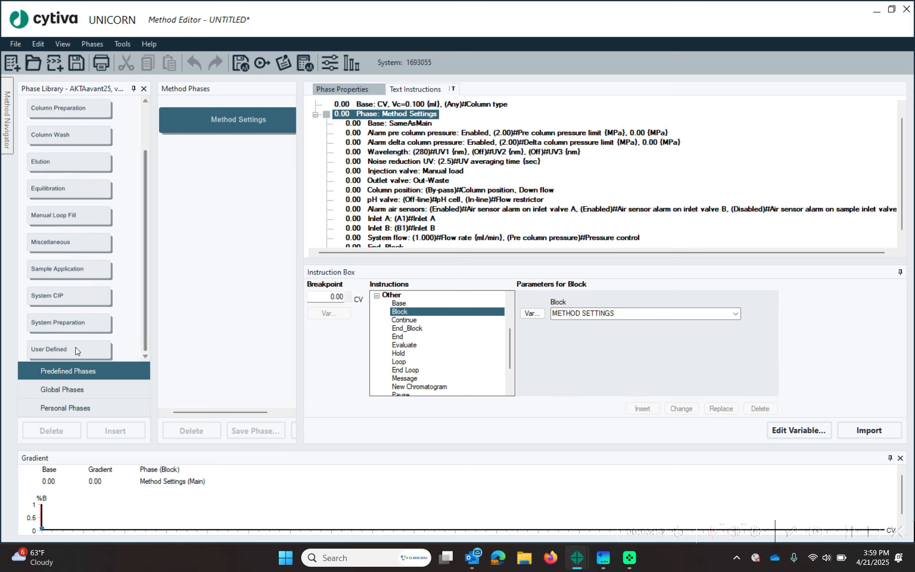
drag(67, 349, 205, 178)
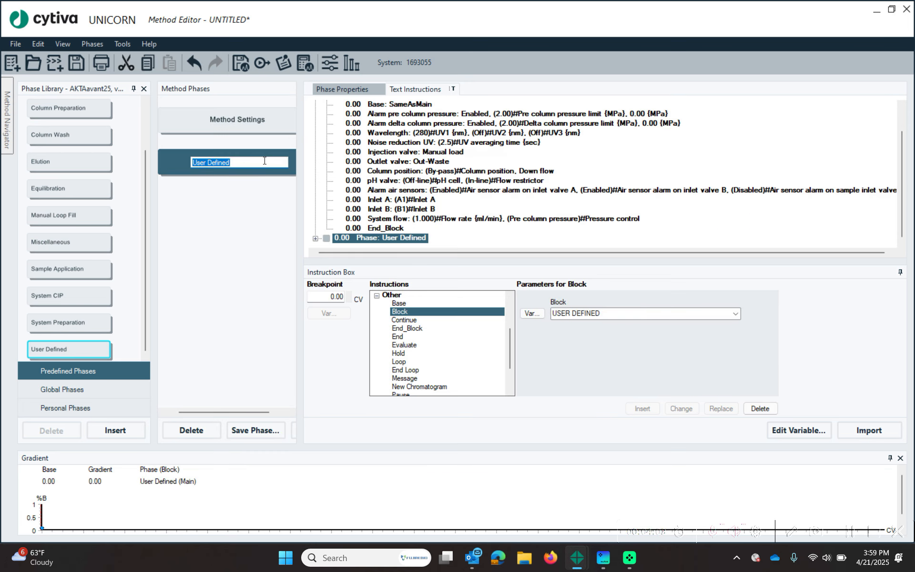
- Name the new phases System Flush, Column Equilibration and Load Sample
text(System Flush)
drag(69, 349, 232, 210)
text(Column Equilibration)
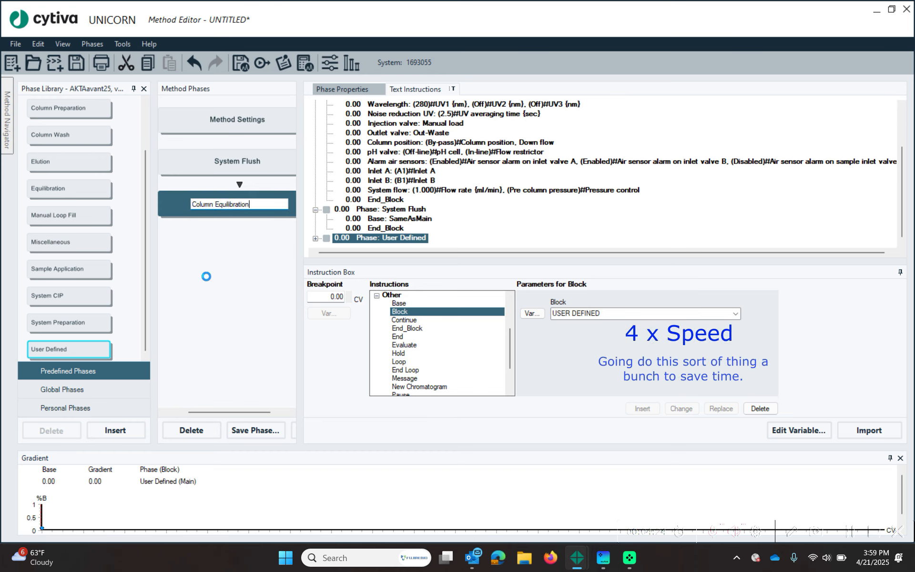
key(Return)
text(Load Sample)
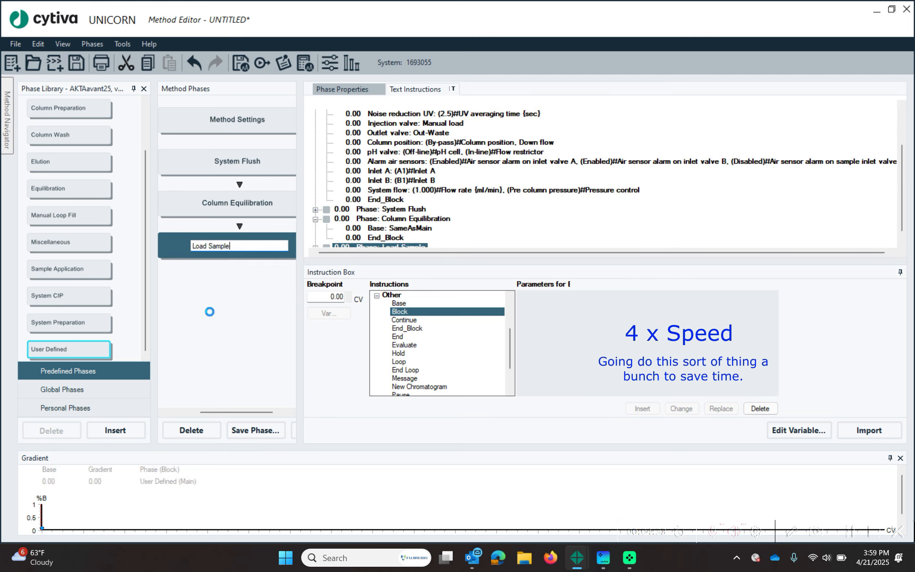
key(Return)
- Add a fourth phase named Seperation and close the Phase Library
drag(50, 342, 191, 293)
text(Seperation)
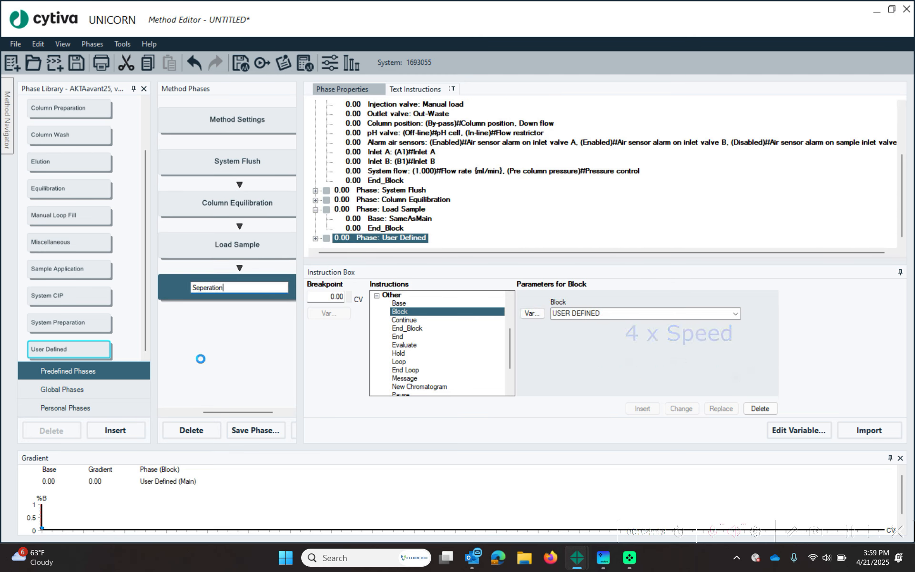
key(Return)
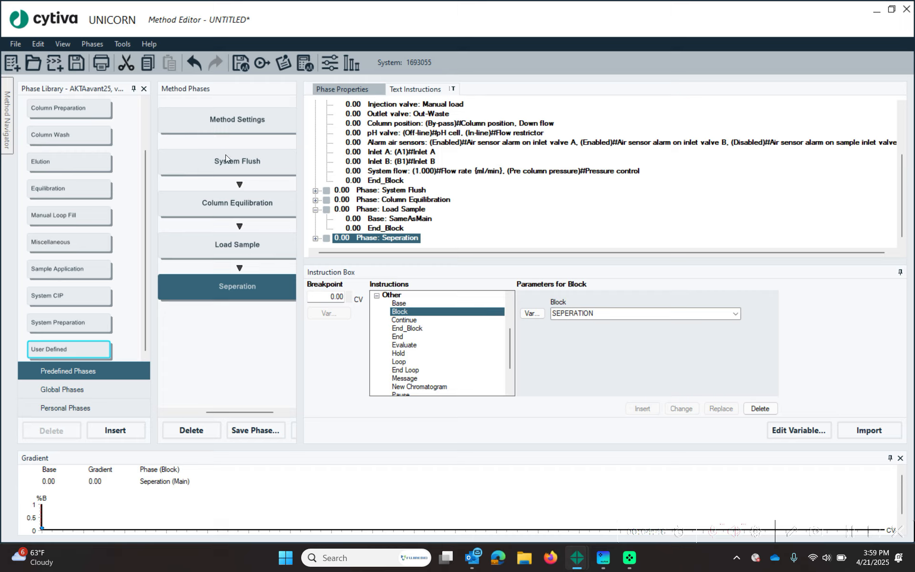
click(143, 89)
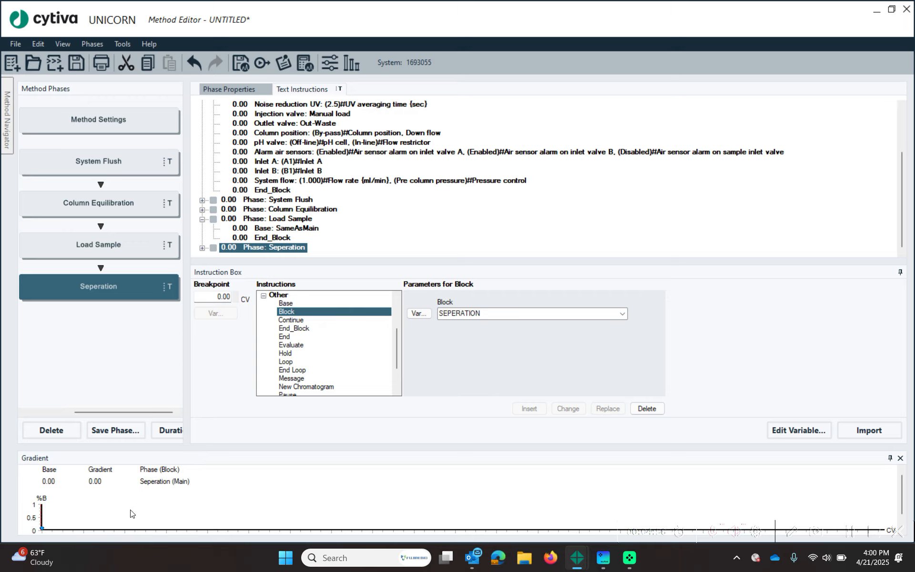
- Close the Gradient pane and select the method's Base instruction
click(900, 457)
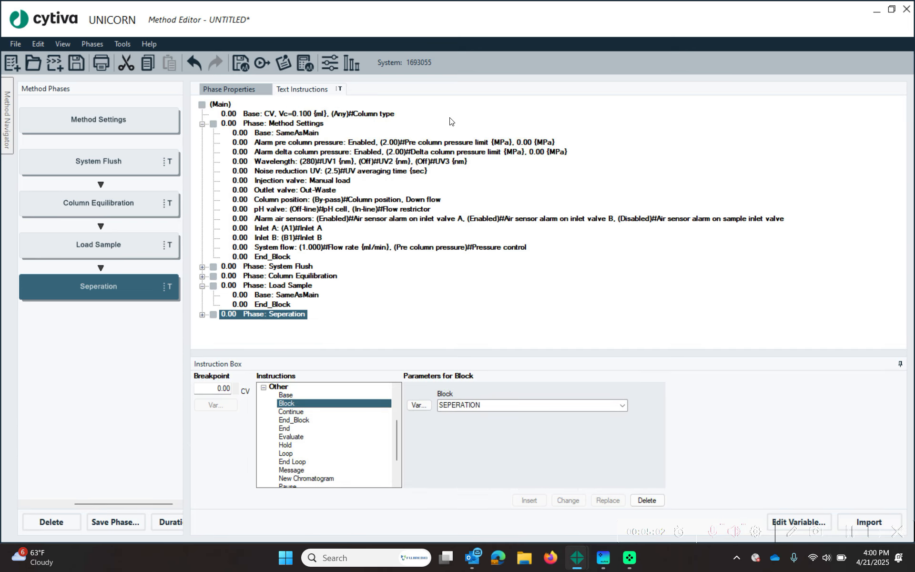
click(202, 287)
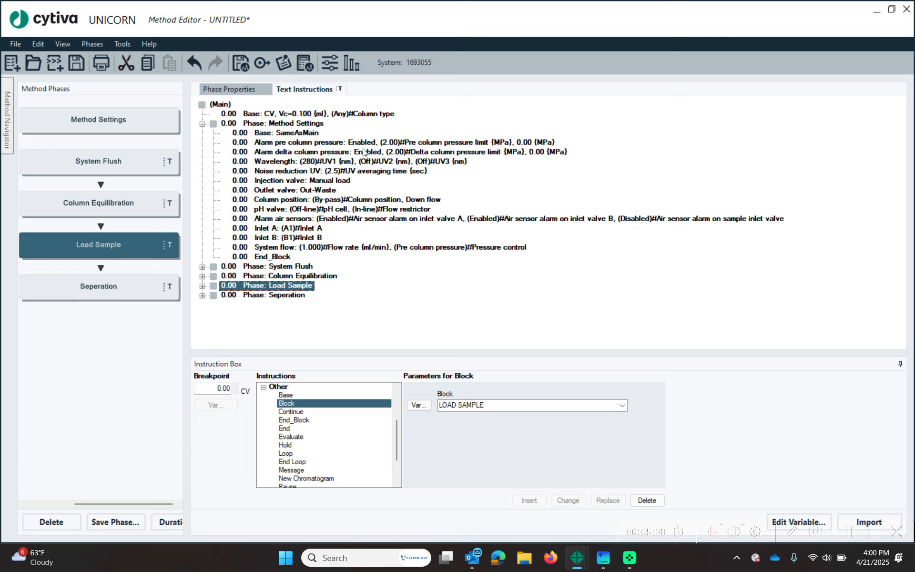
click(349, 114)
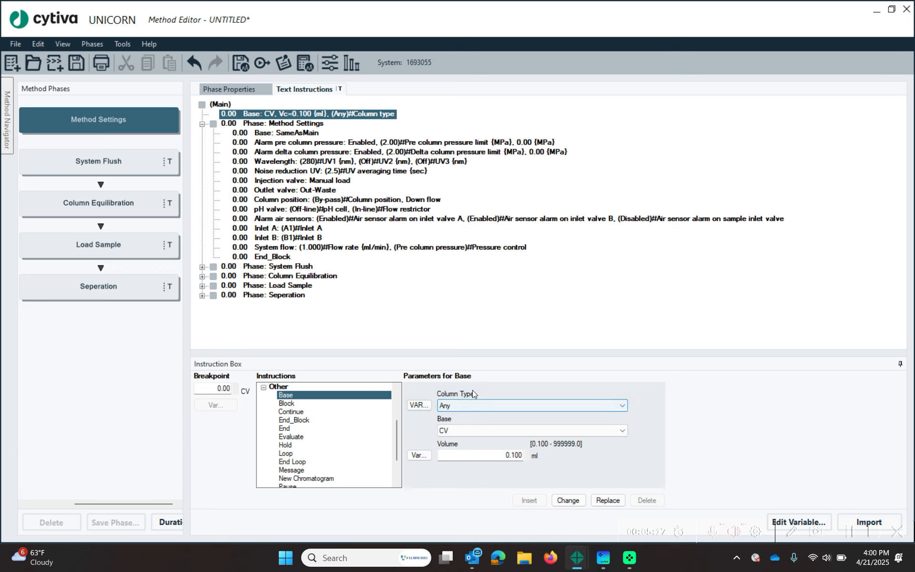
- Choose HiPrep 26/60 Sephacryl S 200 HR as column type and accept its default values
click(483, 407)
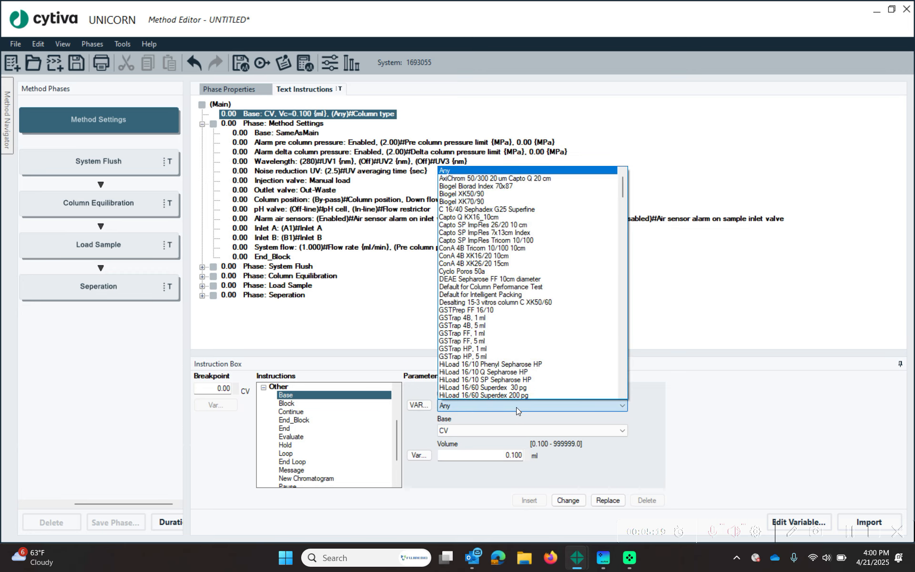
scroll(531, 272, down, 1)
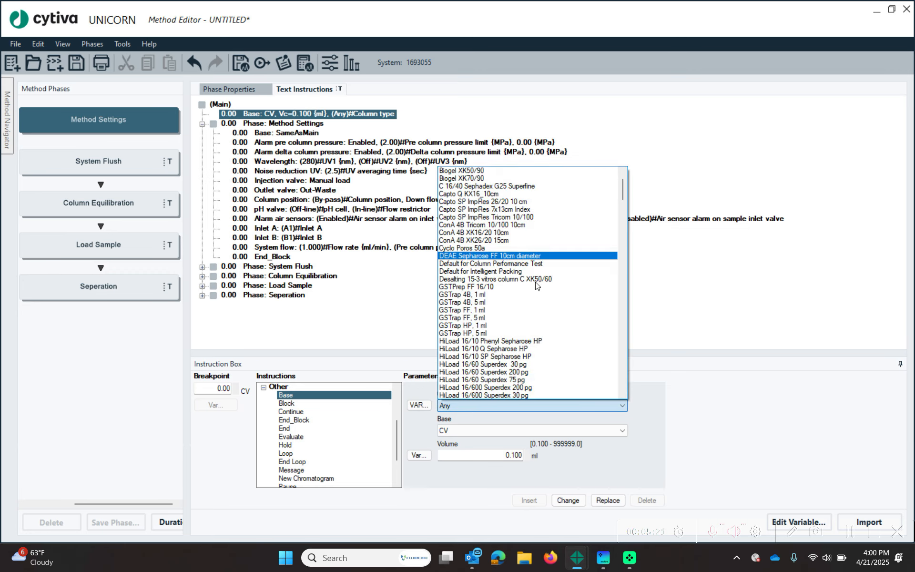
scroll(537, 286, down, 7)
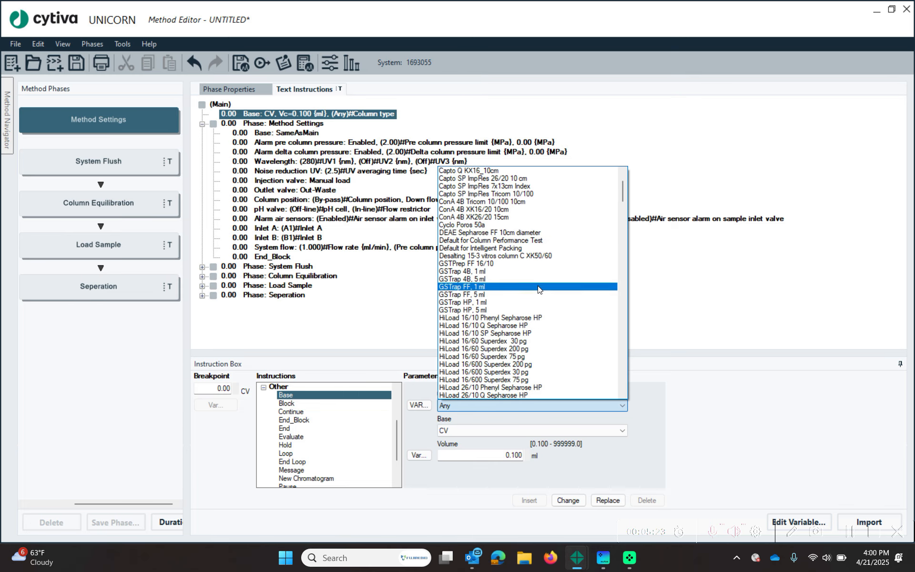
scroll(540, 294, down, 1)
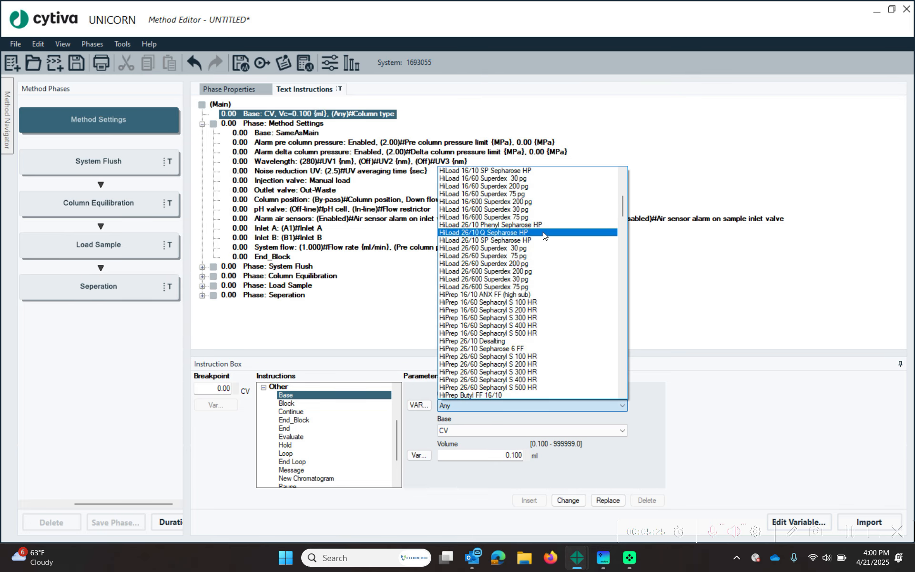
click(545, 365)
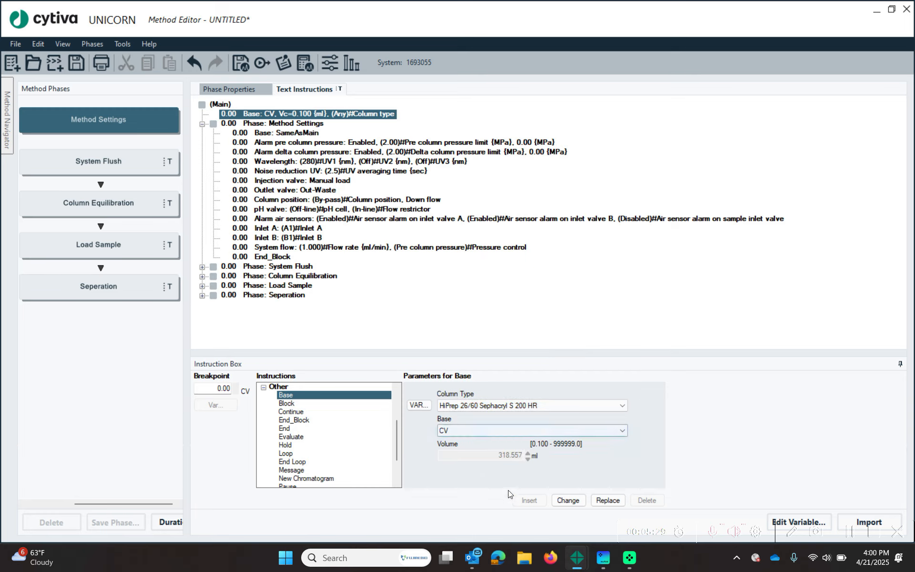
click(569, 498)
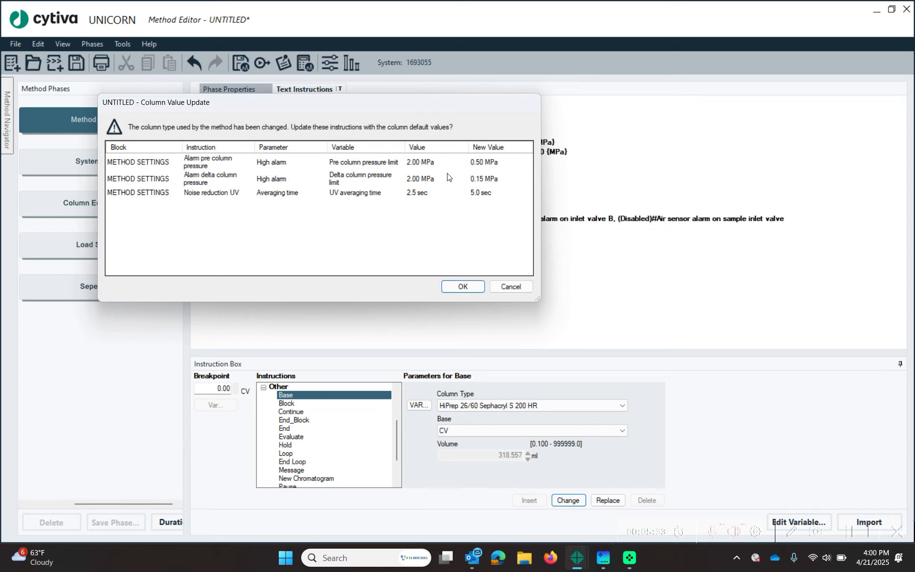
drag(399, 111, 405, 238)
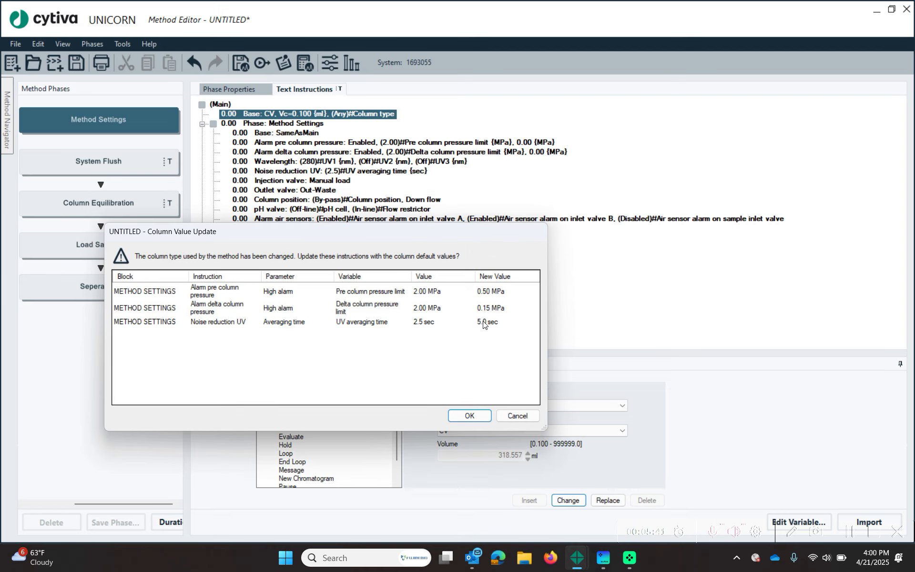
click(472, 418)
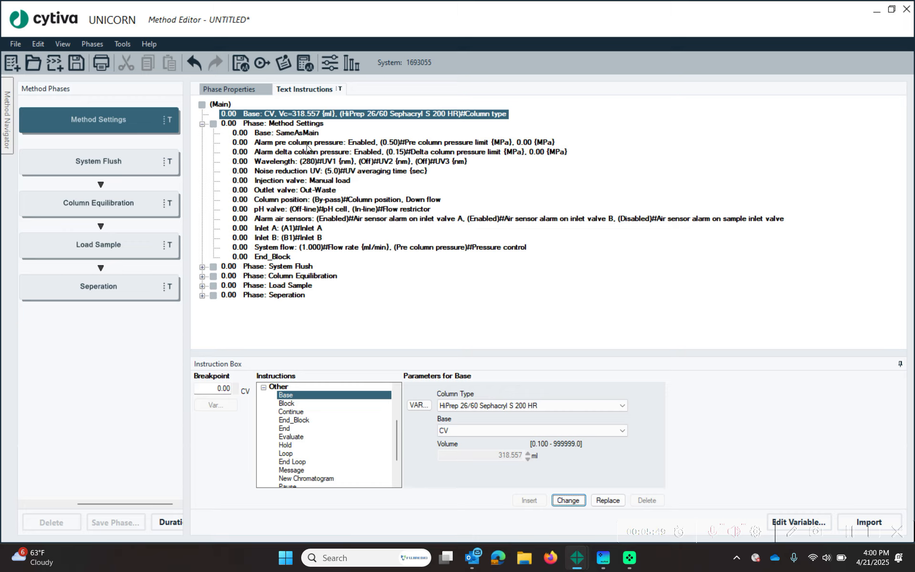
- Clear the variable from the pre column pressure high alarm, keeping 0.50 MPa fixed
click(396, 161)
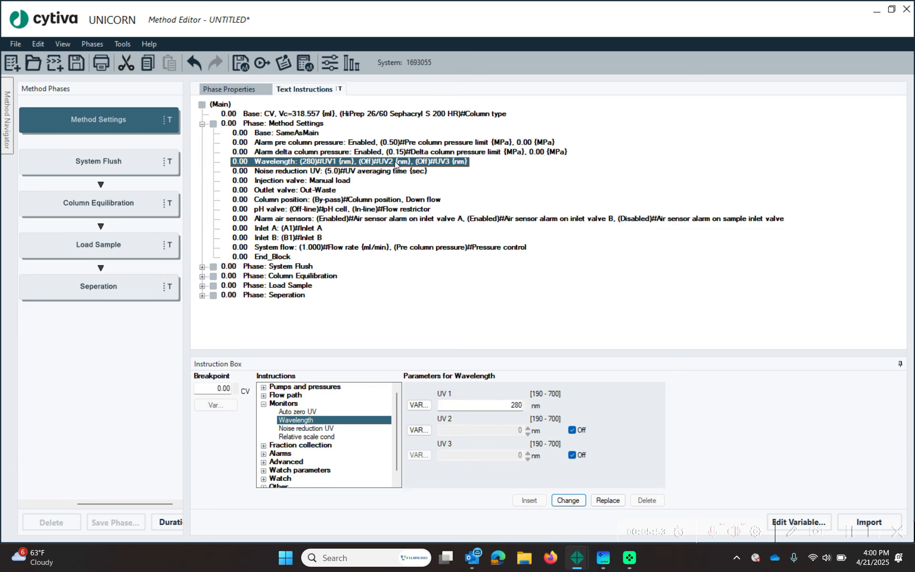
click(407, 151)
click(413, 142)
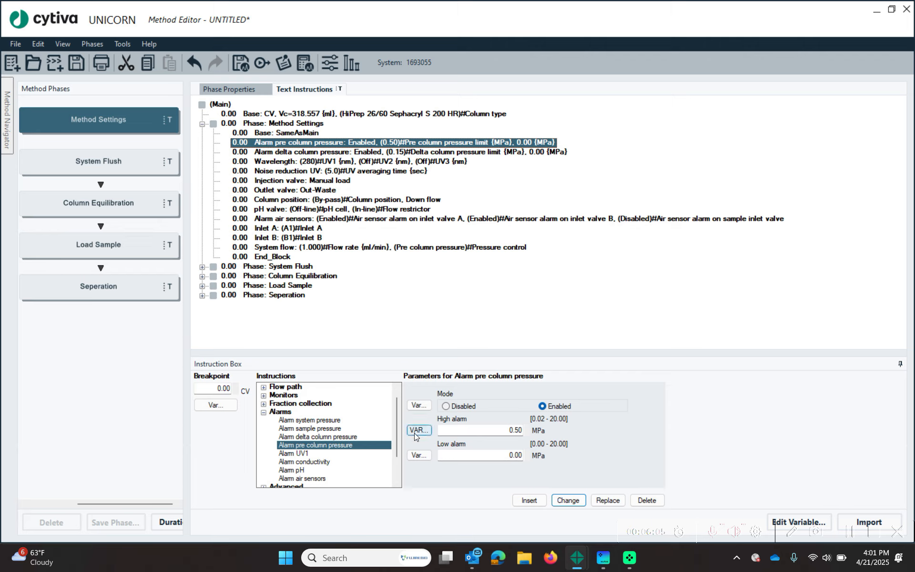
click(374, 153)
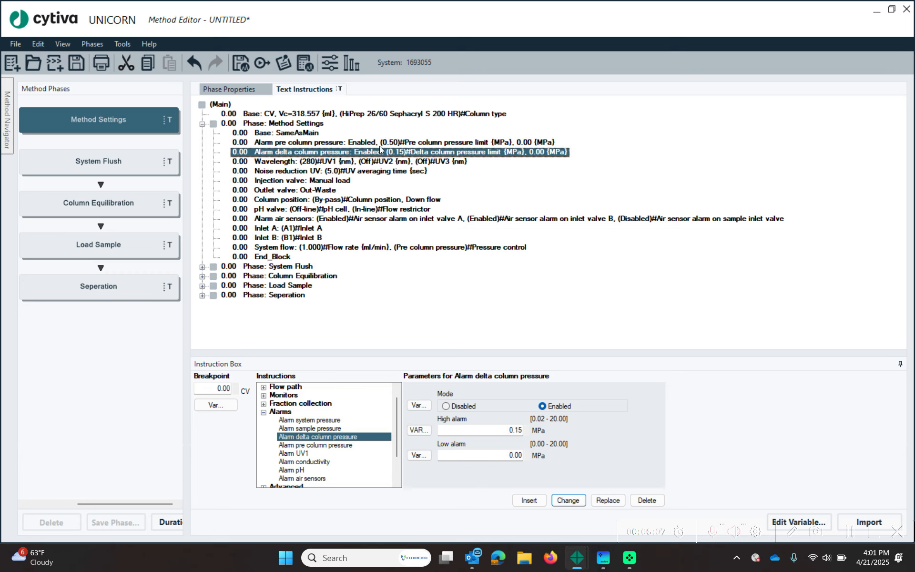
key(Up)
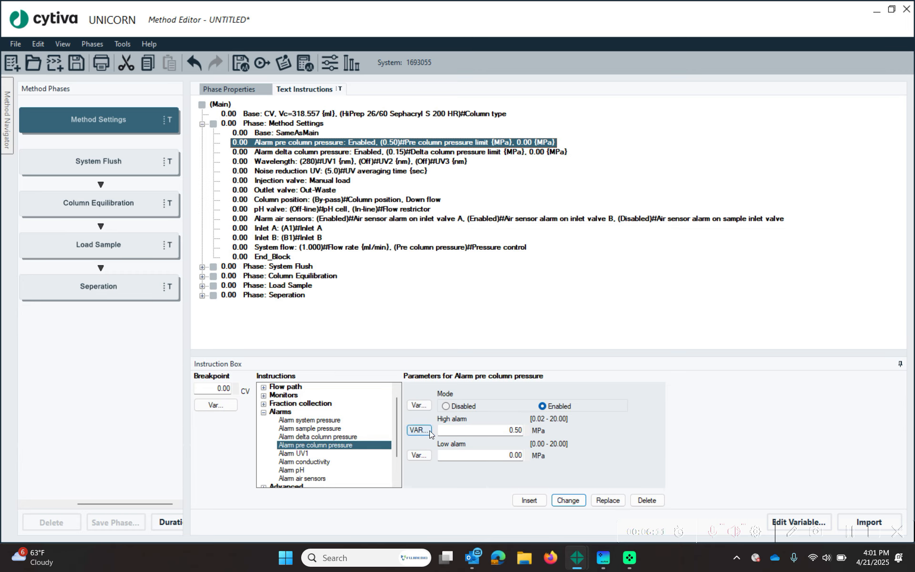
click(419, 430)
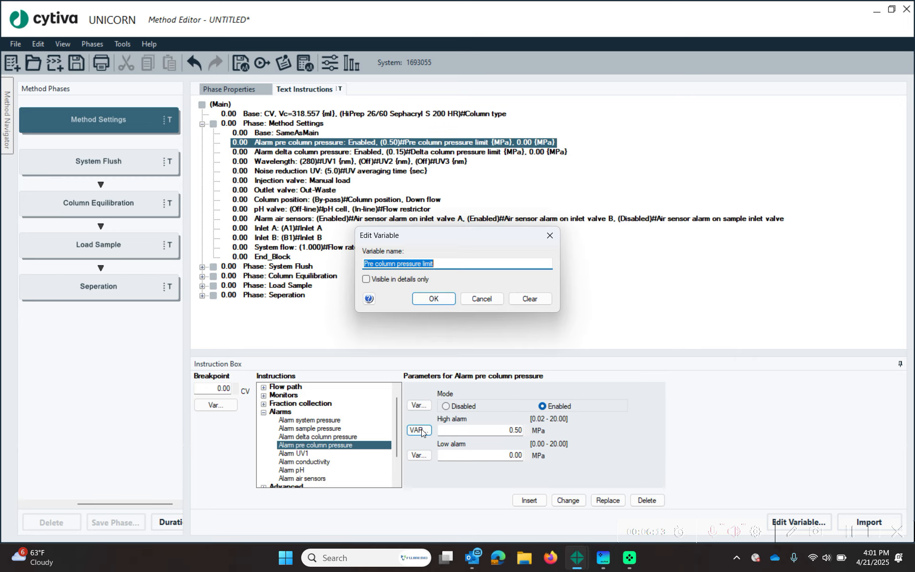
click(533, 300)
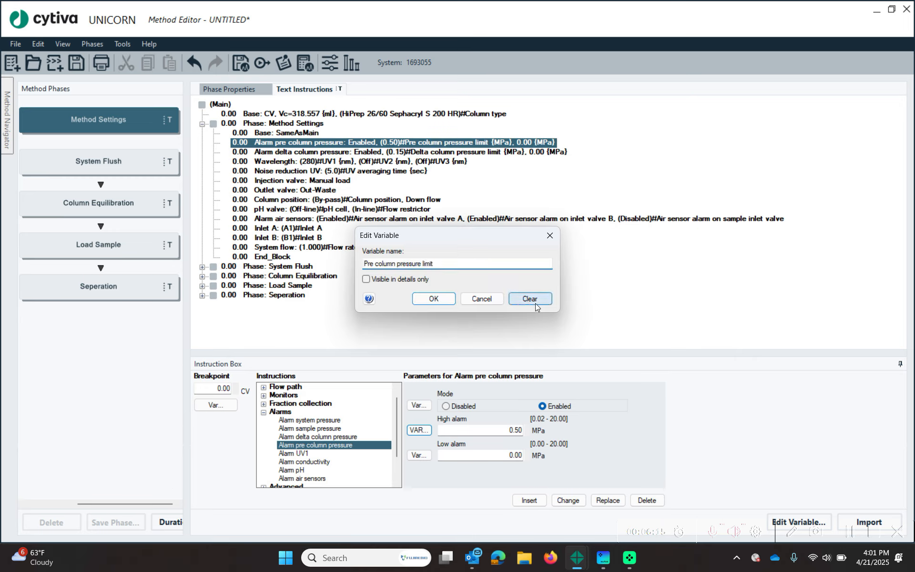
click(439, 301)
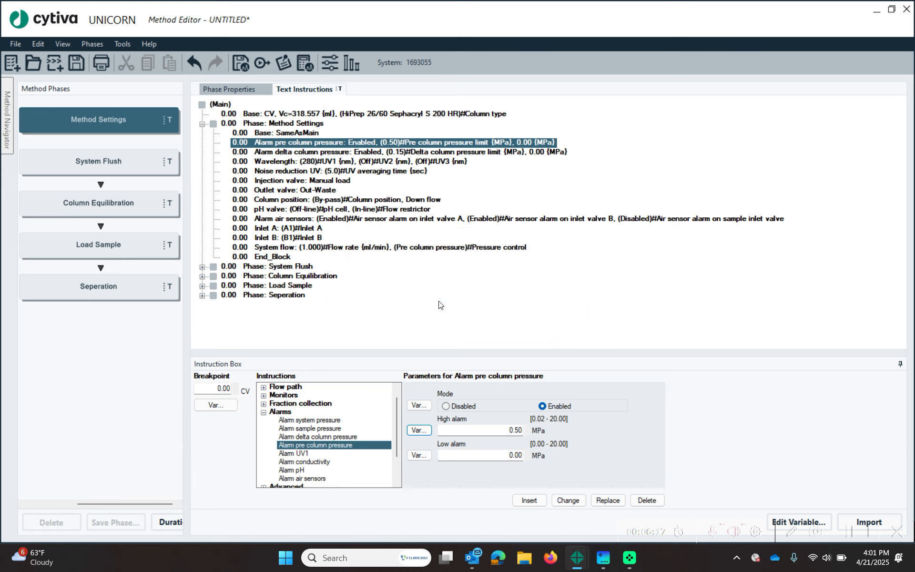
click(567, 500)
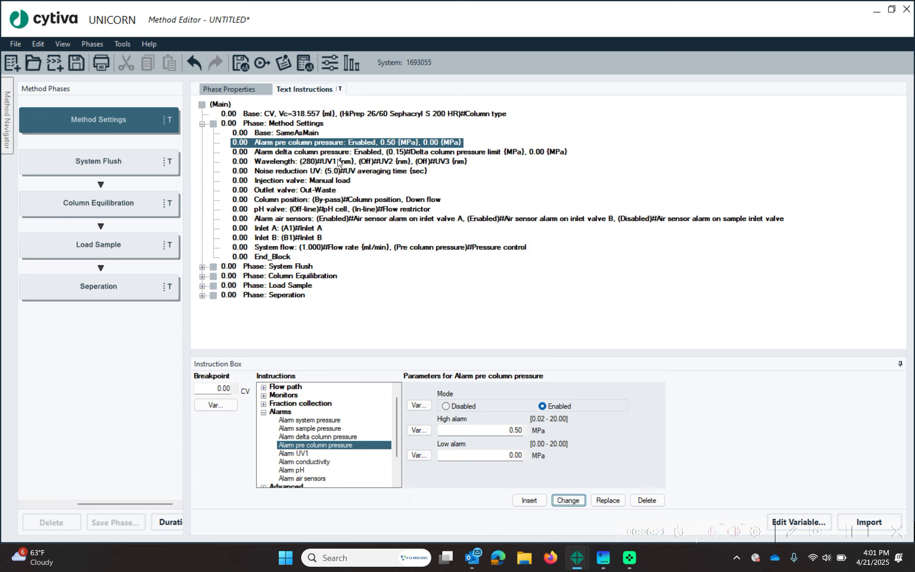
- Select the delta column pressure alarm and open its high alarm variable
click(302, 156)
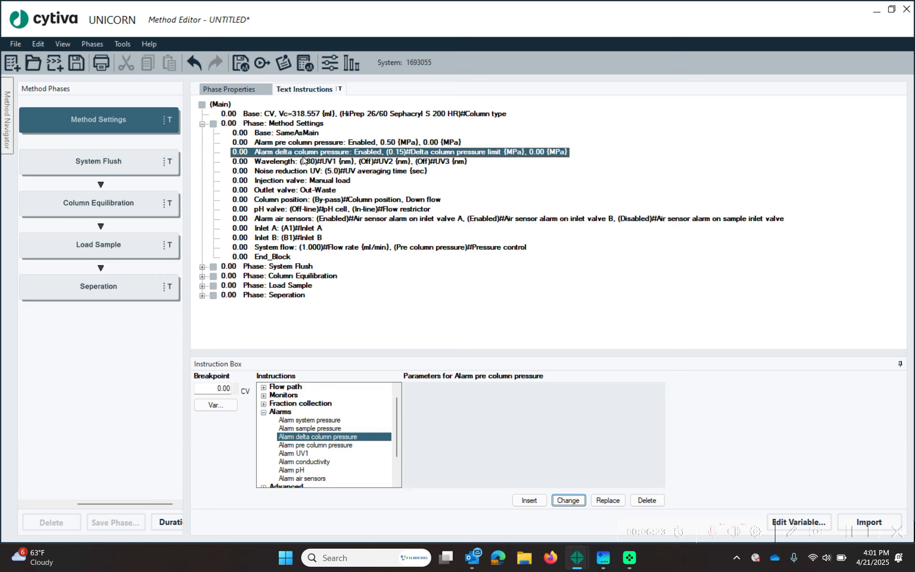
click(305, 162)
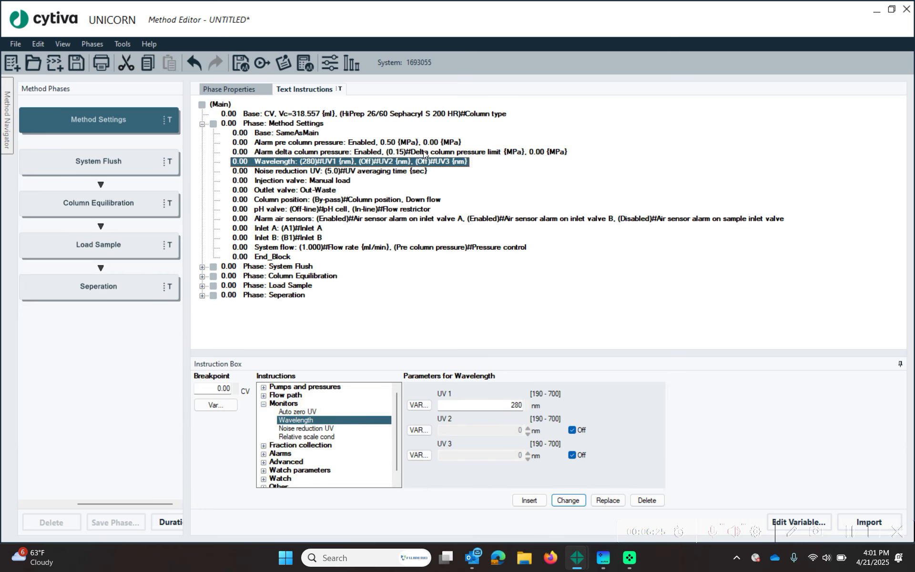
click(422, 152)
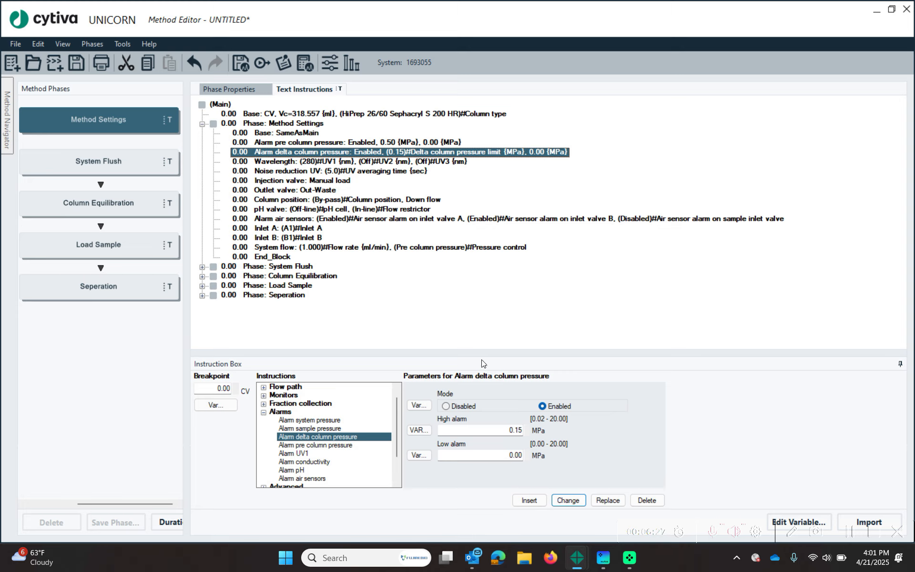
click(424, 430)
- Erase the delta column pressure alarm variable and apply the change
key(Delete)
click(432, 298)
click(351, 163)
- Remove the UV1, UV2 and UV3 variables from the Wavelength instruction
click(419, 431)
click(529, 299)
click(439, 302)
click(420, 455)
click(530, 299)
click(434, 299)
click(419, 405)
click(529, 298)
click(435, 299)
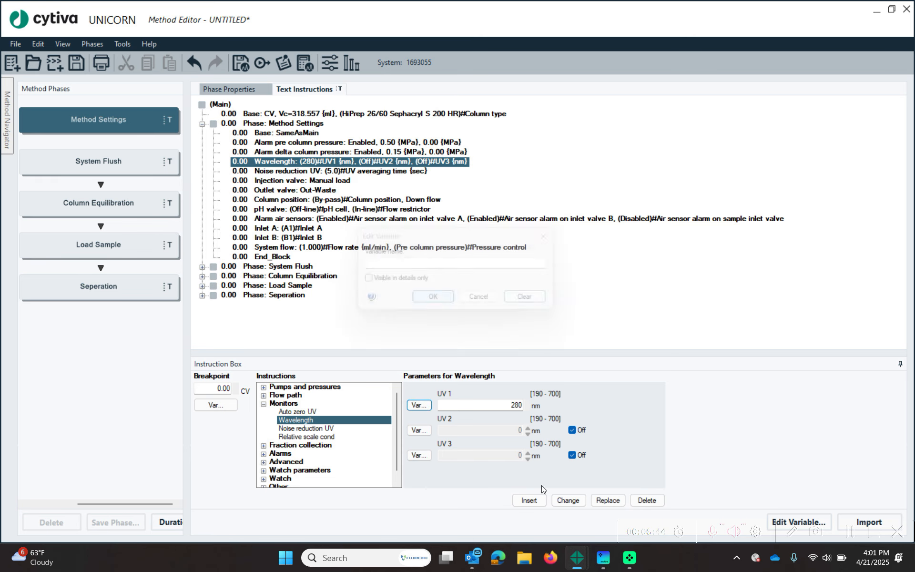
click(568, 501)
- Remove the averaging time variable from the noise reduction UV instruction
click(410, 171)
click(419, 406)
click(529, 299)
click(435, 299)
click(568, 501)
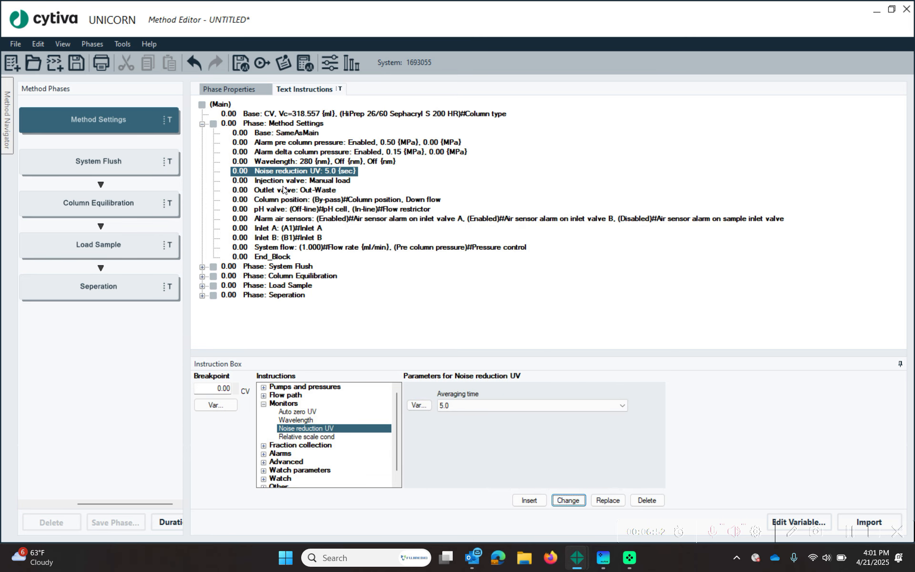
- Remove the variable from the pH valve instruction
click(288, 199)
click(315, 209)
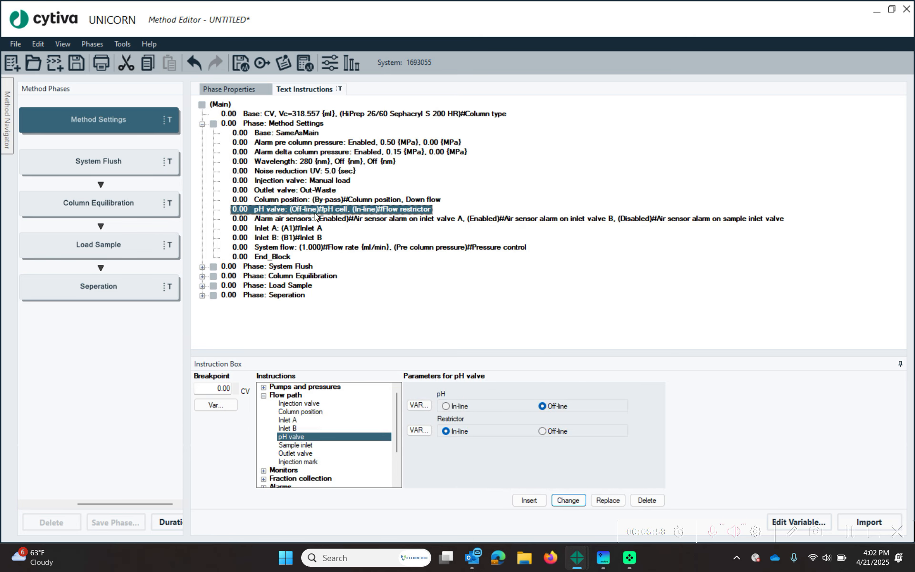
click(419, 405)
click(528, 299)
click(435, 299)
- Clear the inlet valve B and sample inlet variables from the air sensor alarm
click(568, 500)
click(419, 430)
click(529, 299)
click(434, 299)
click(419, 454)
click(529, 298)
click(434, 299)
click(568, 501)
- Remove the variables from the Inlet A and Inlet B instructions
click(286, 228)
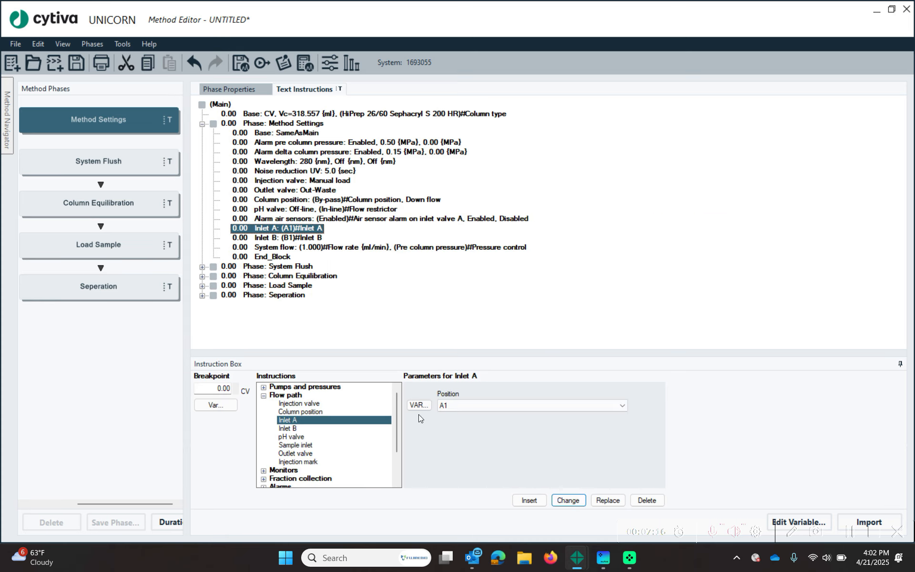
click(419, 405)
click(529, 299)
click(434, 299)
click(568, 501)
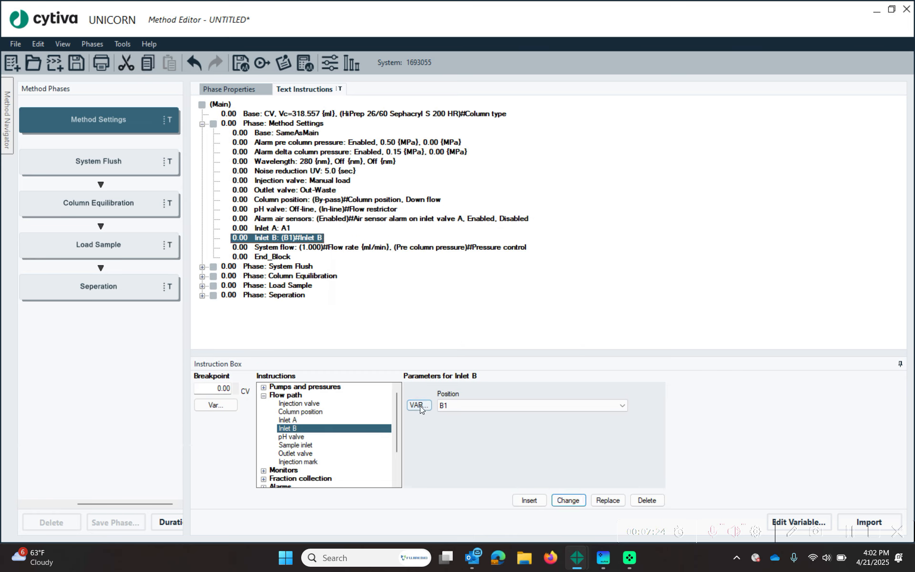
click(420, 406)
click(529, 298)
click(434, 299)
click(567, 501)
- Review the Inlet A, column position and pH valve lines, then select the pre column pressure alarm
click(282, 228)
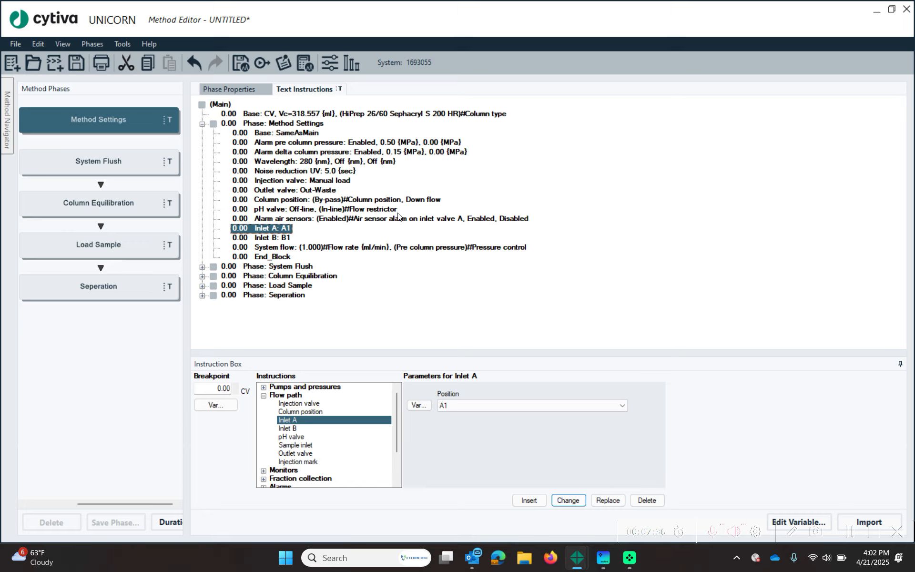
click(298, 200)
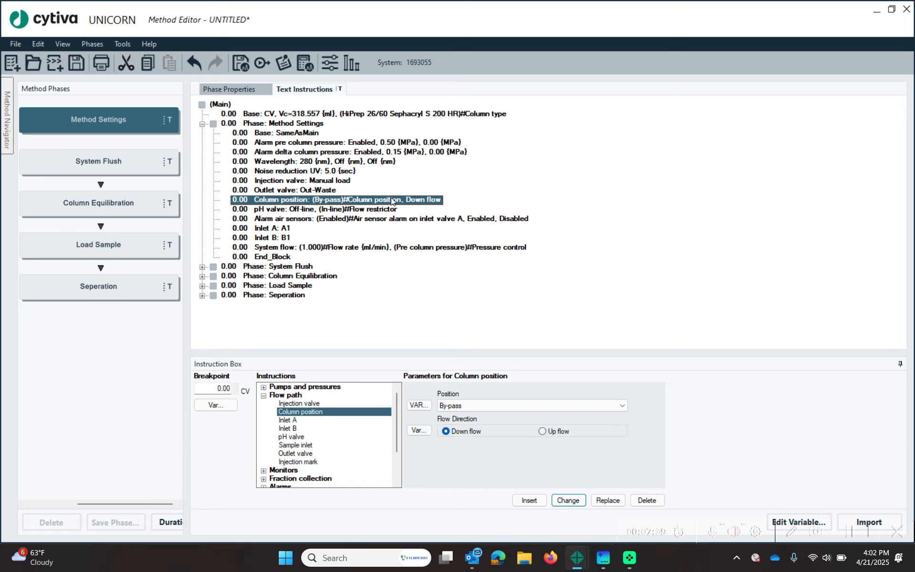
click(294, 209)
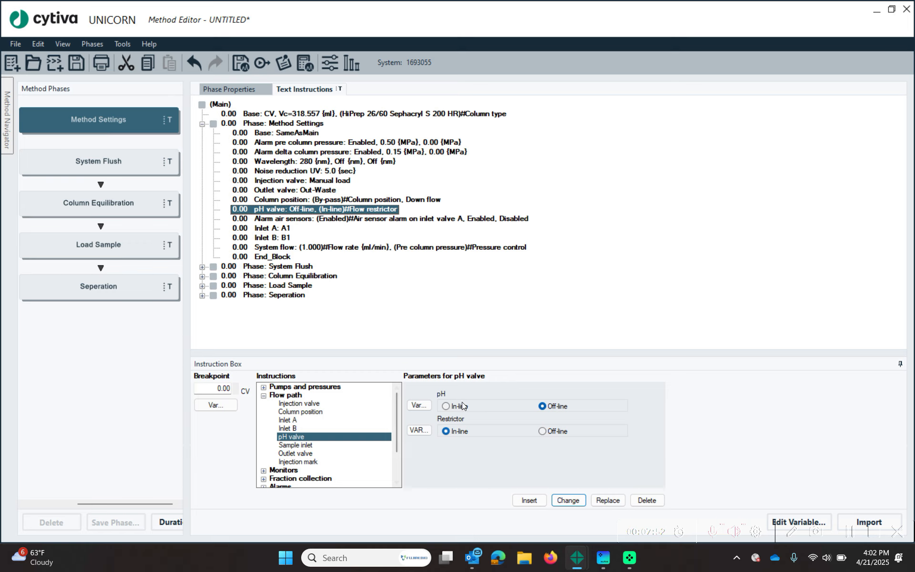
click(348, 142)
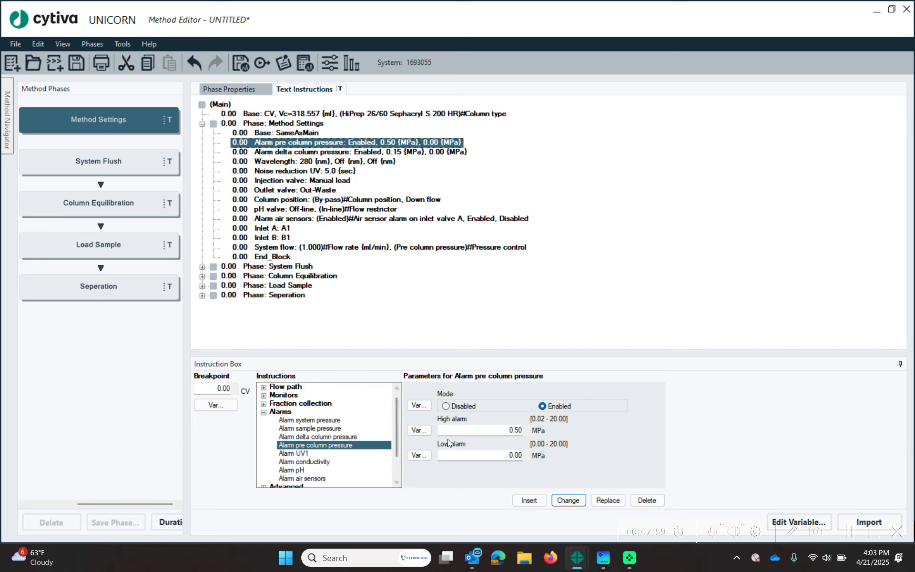
- Link the pre column high alarm to a new variable named System Pressure
click(418, 430)
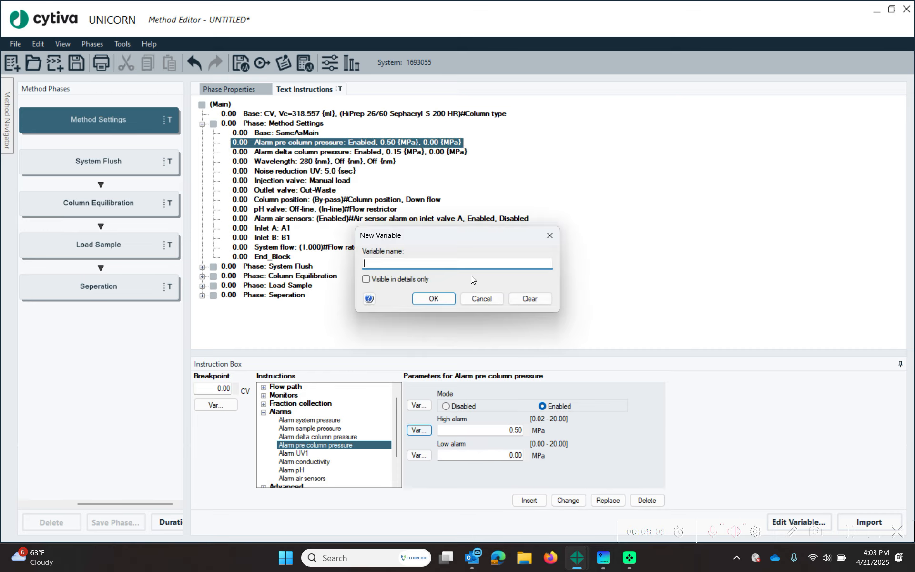
text(System Pressure)
key(Return)
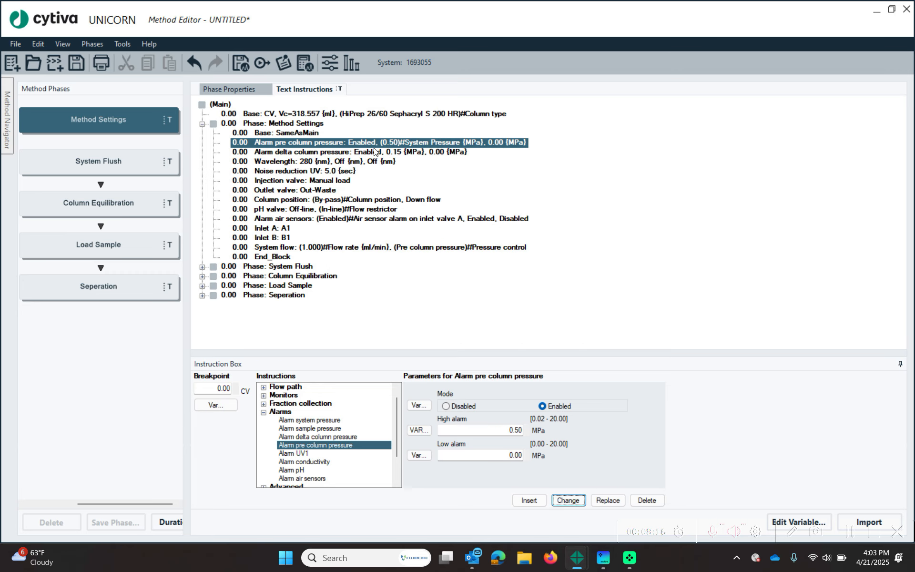
- Set the Method Settings System flow rate to 2.00 ml/min
click(341, 152)
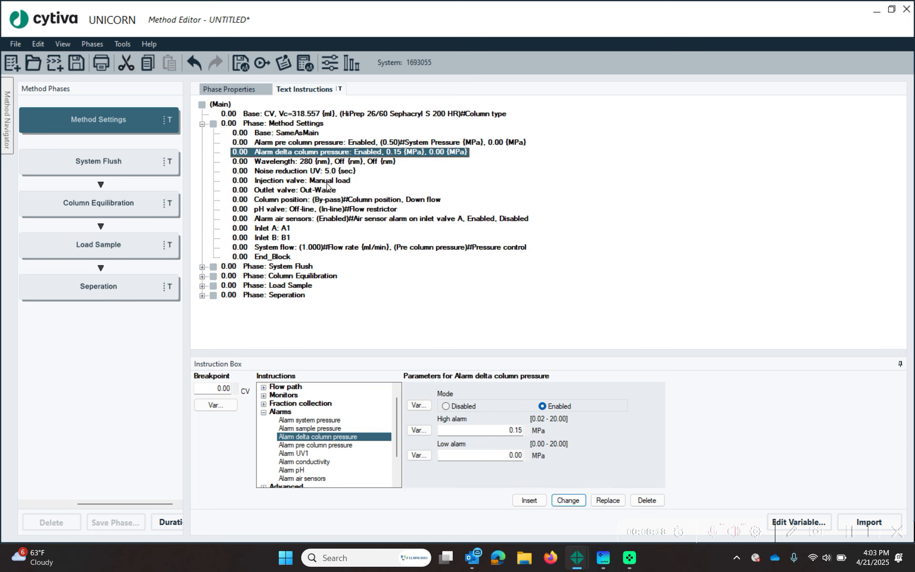
click(265, 248)
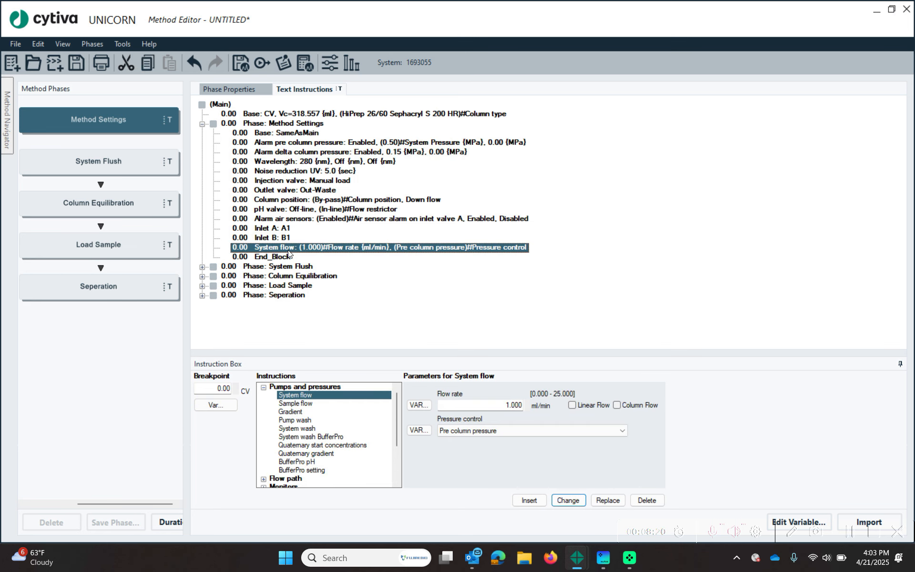
click(496, 405)
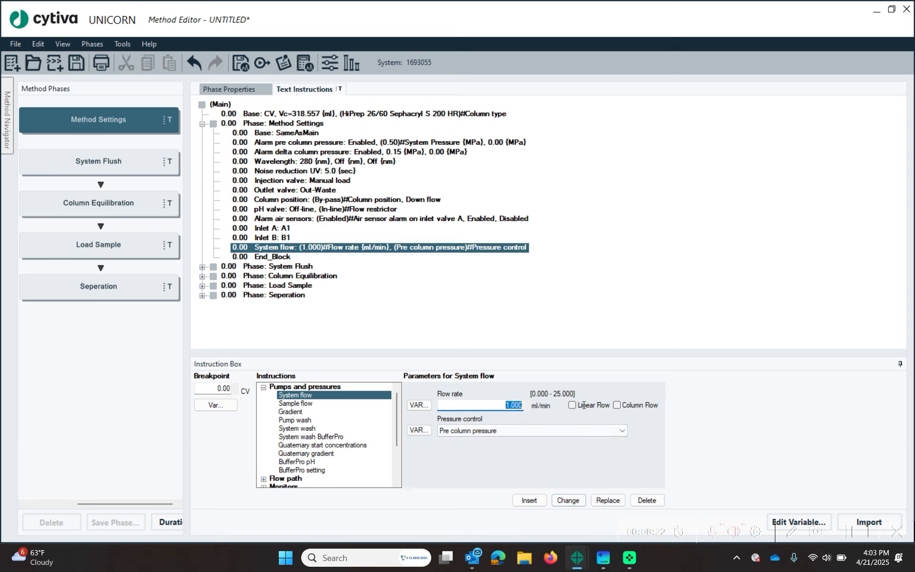
text(2.00)
click(568, 500)
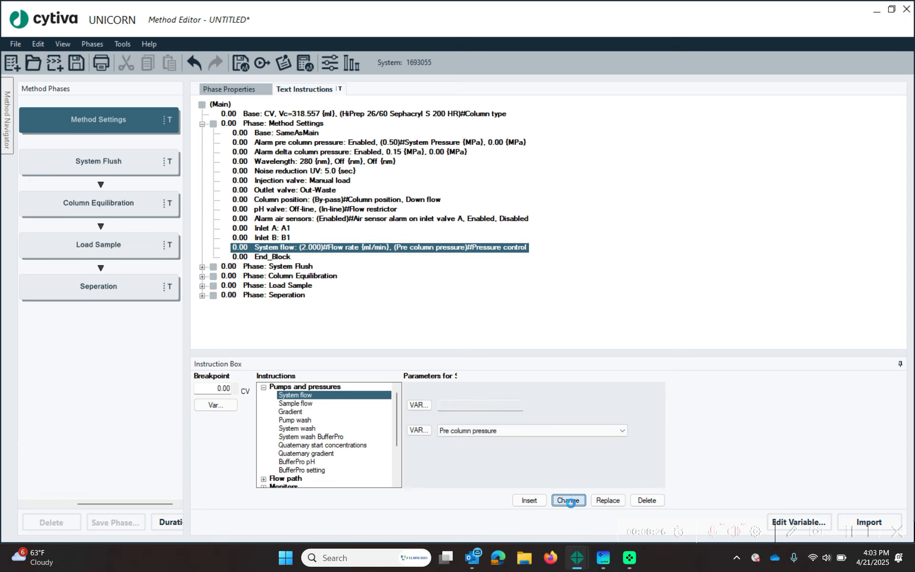
click(363, 175)
click(316, 249)
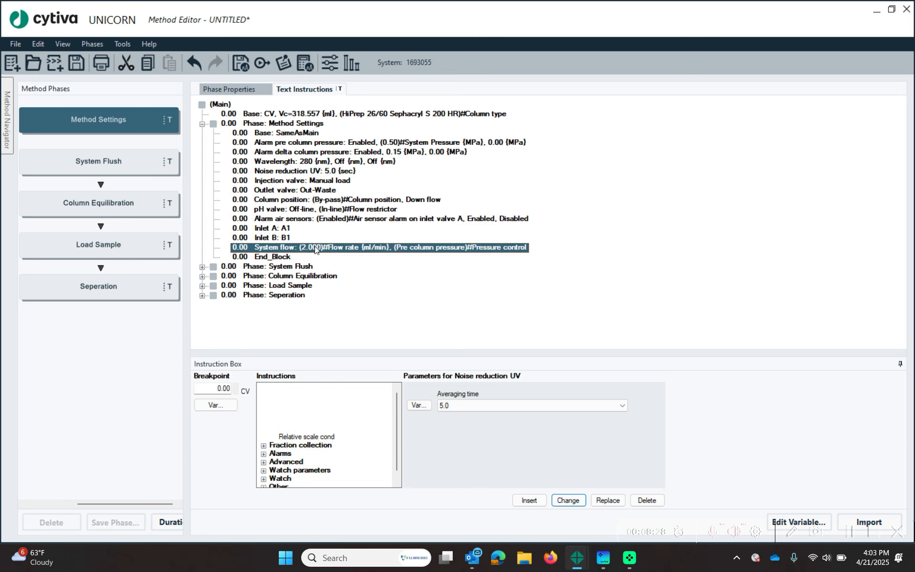
click(348, 116)
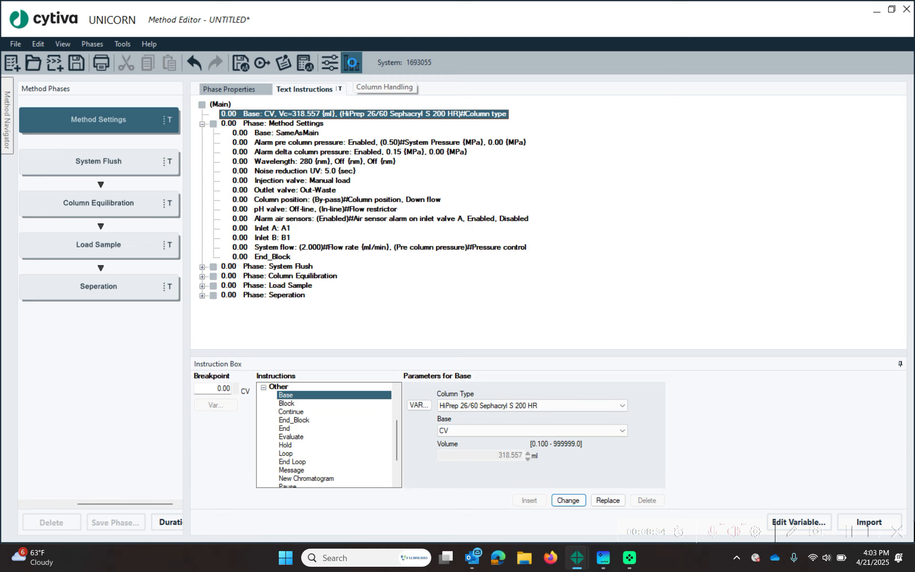
click(352, 62)
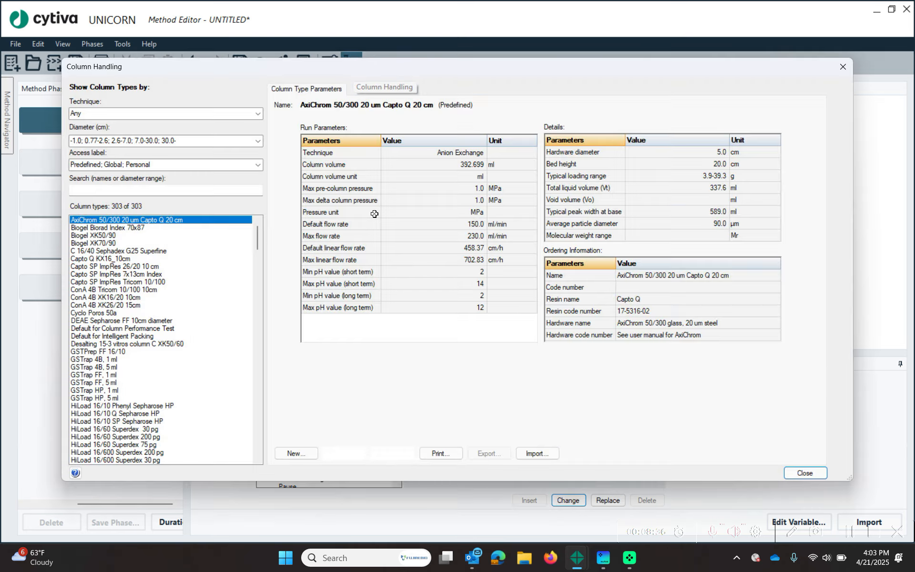
scroll(166, 316, down, 5)
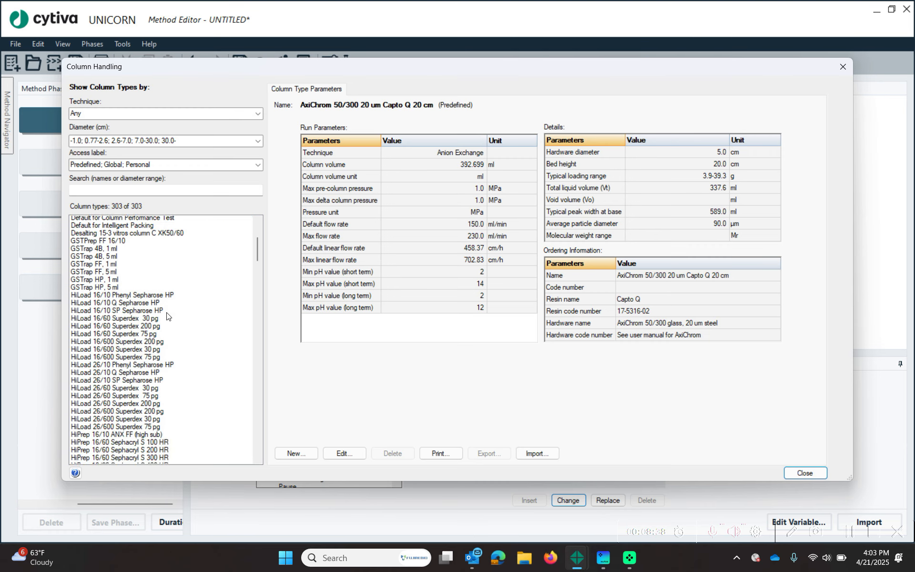
scroll(183, 406, down, 3)
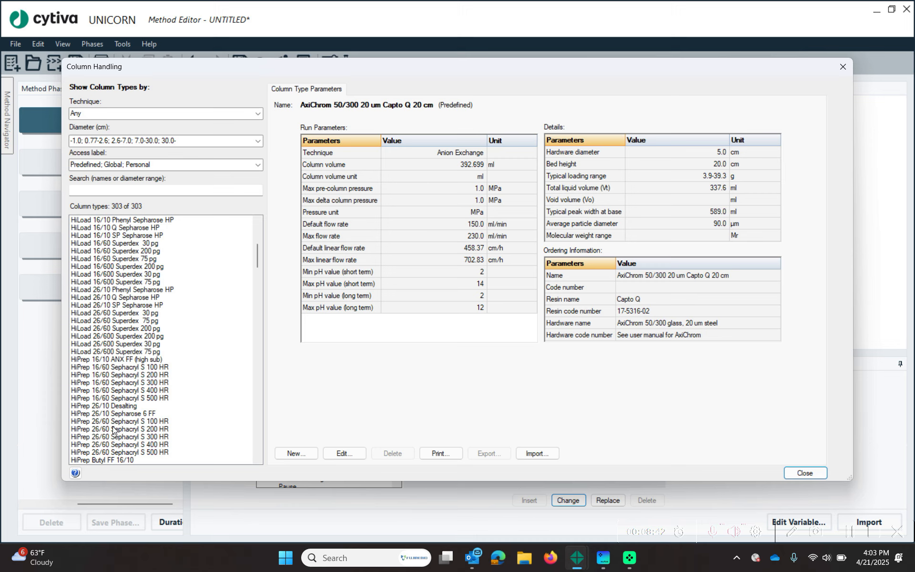
click(114, 428)
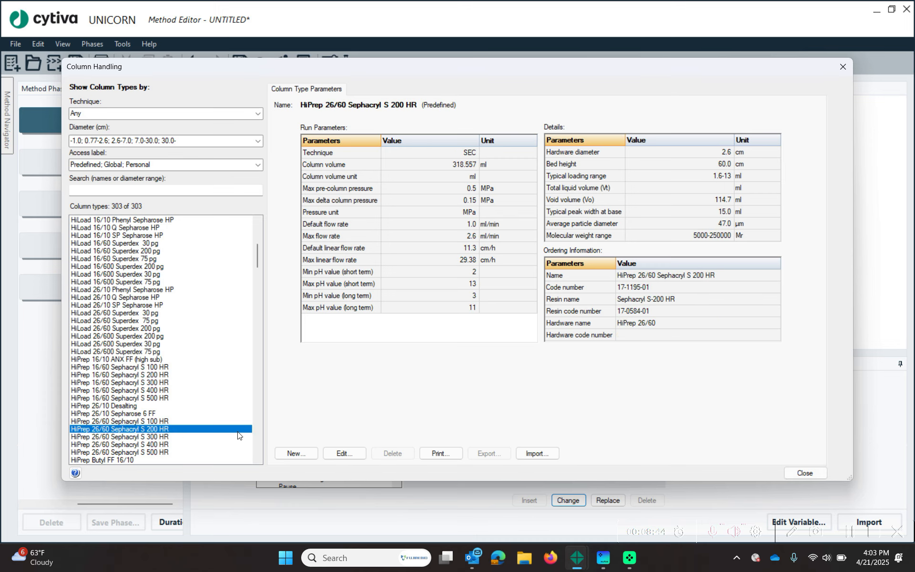
click(421, 236)
click(444, 227)
click(456, 238)
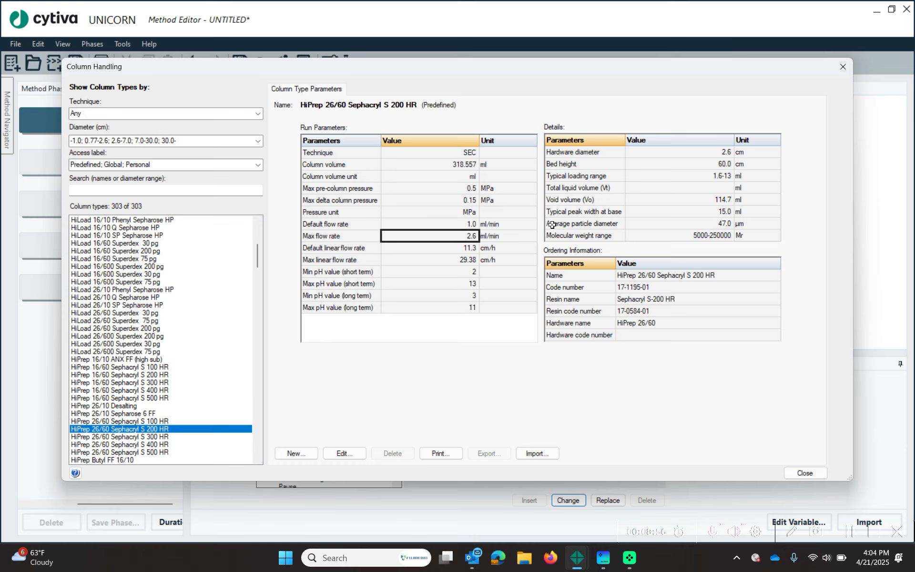
click(804, 473)
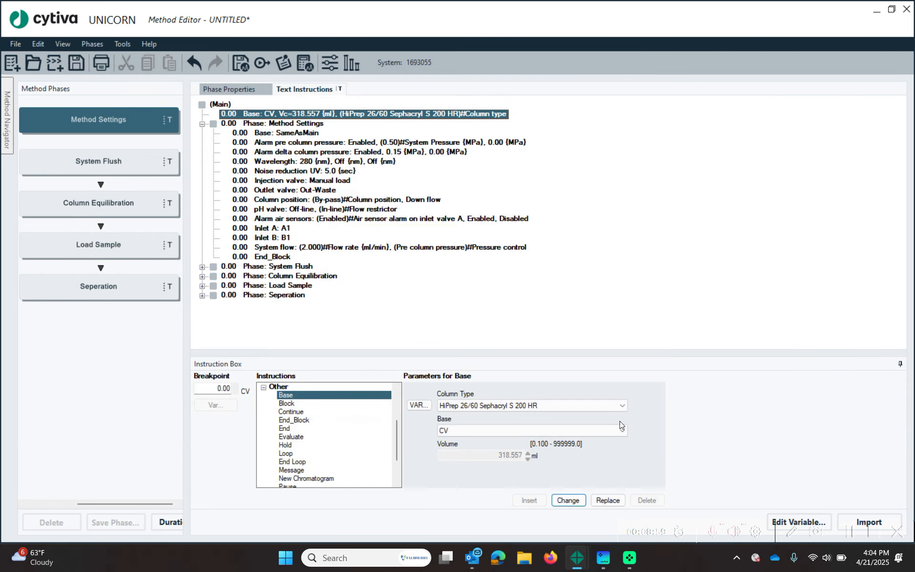
- Switch the System Flush phase base to Volume and accept the column default update
click(285, 125)
click(291, 132)
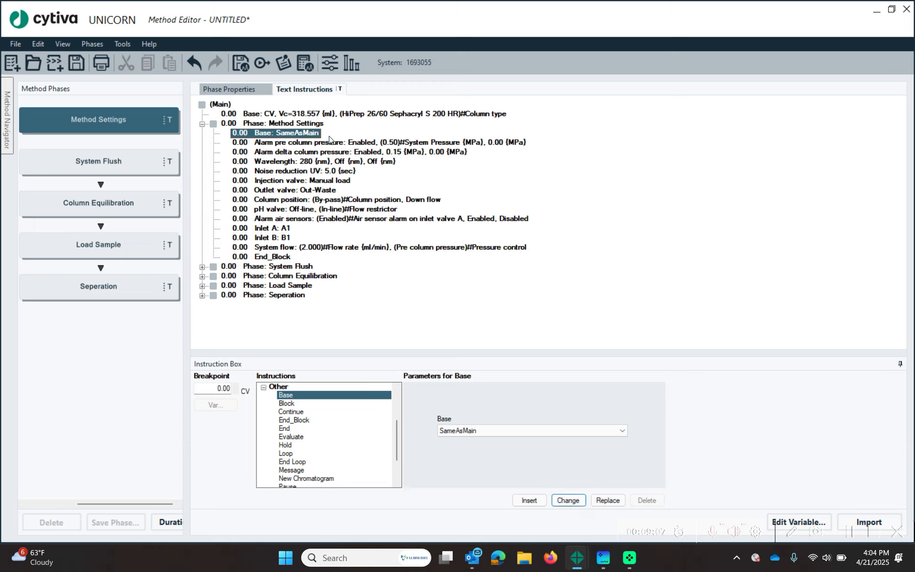
click(203, 125)
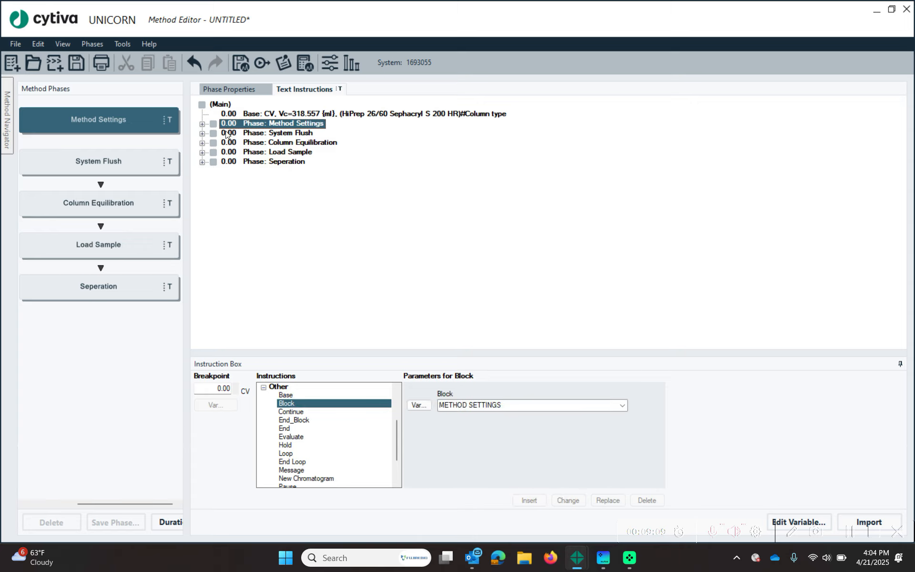
click(202, 133)
click(289, 151)
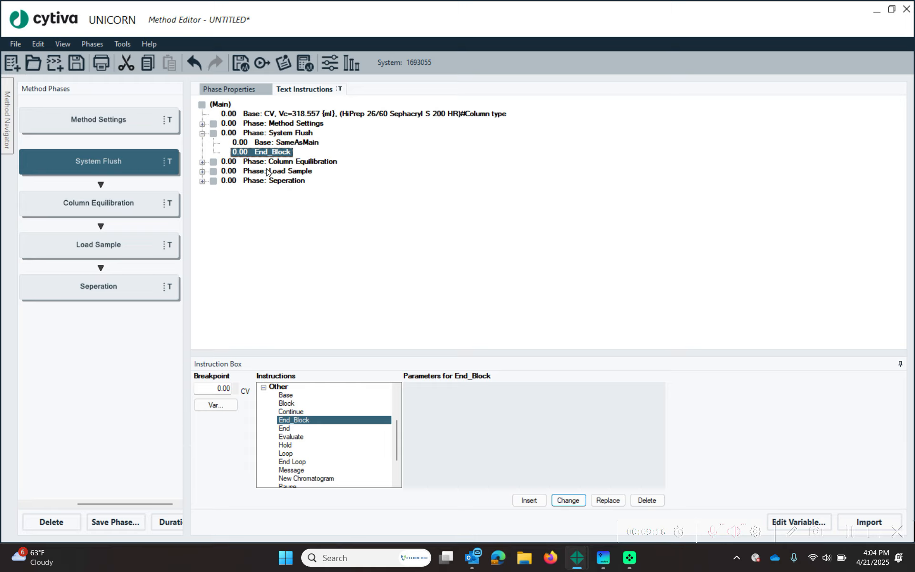
click(288, 143)
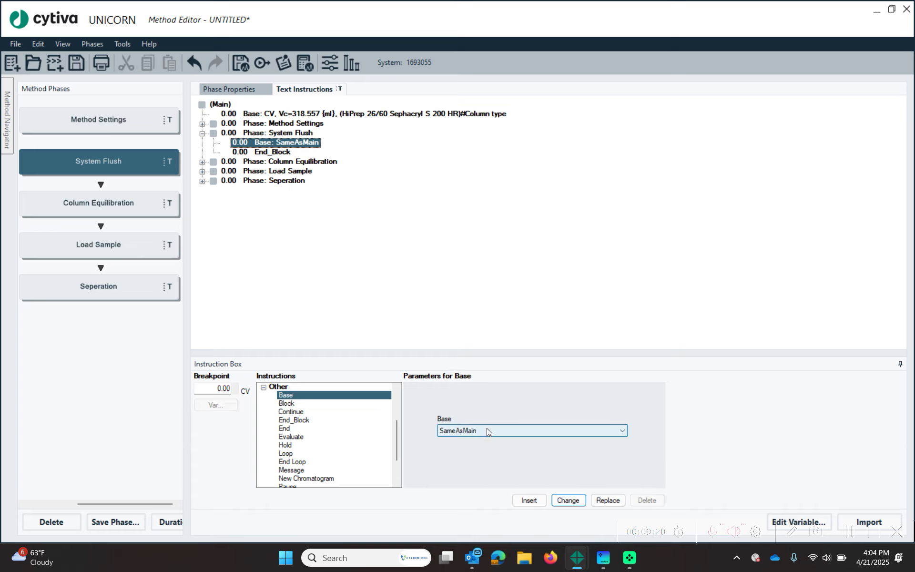
click(487, 428)
click(481, 448)
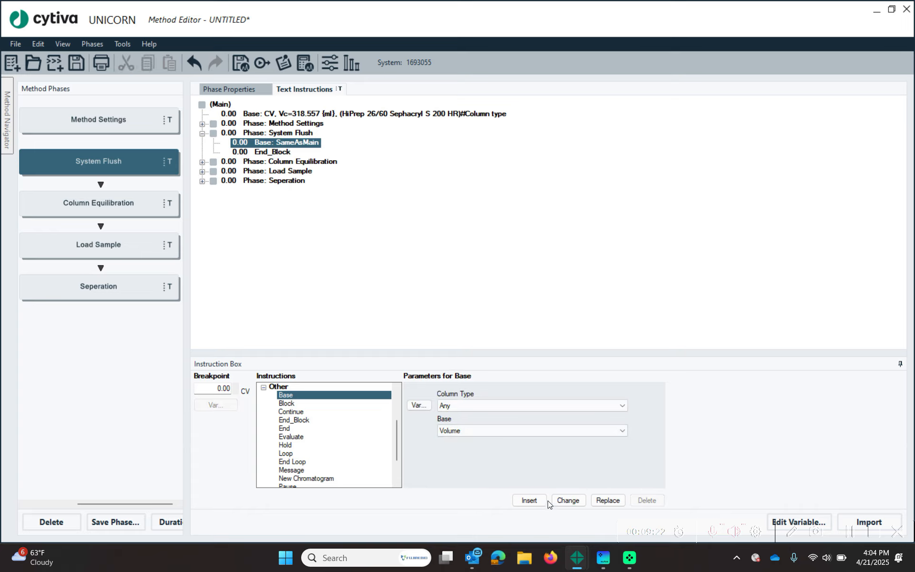
click(567, 501)
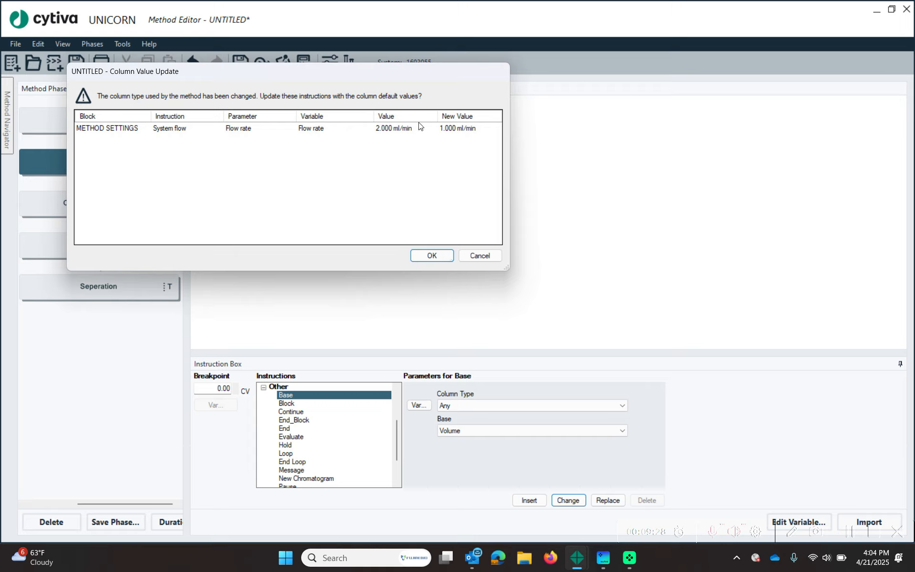
click(480, 256)
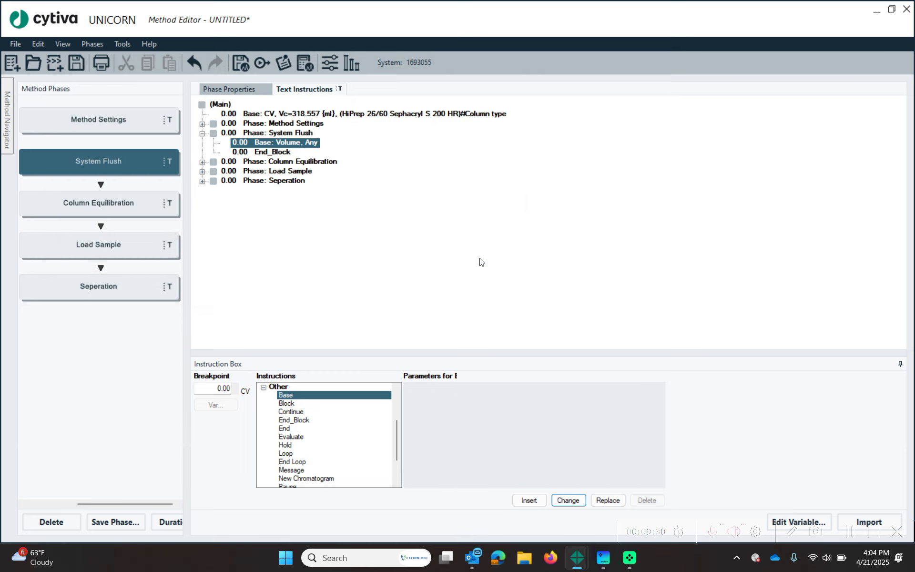
- Set the System Flush End_Block breakpoint to 5.00 ml
click(271, 153)
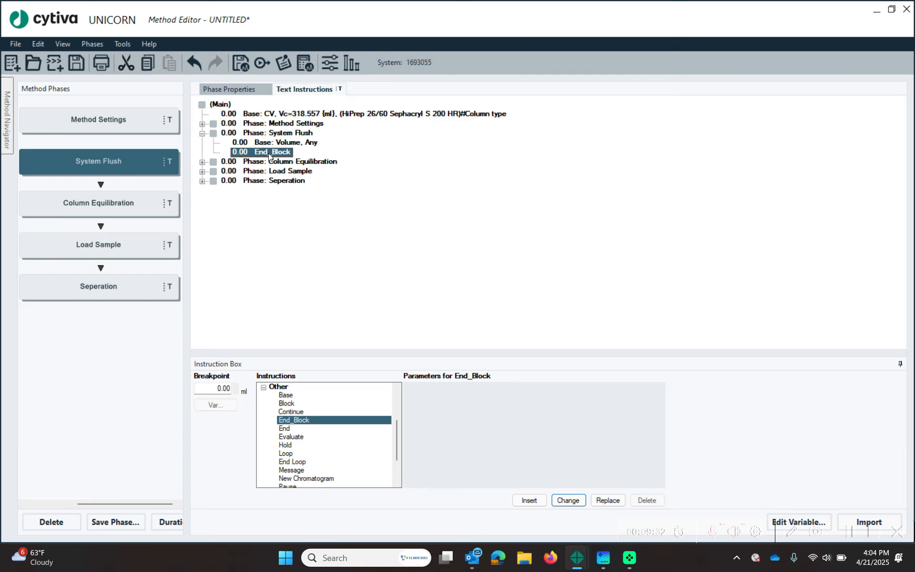
click(208, 391)
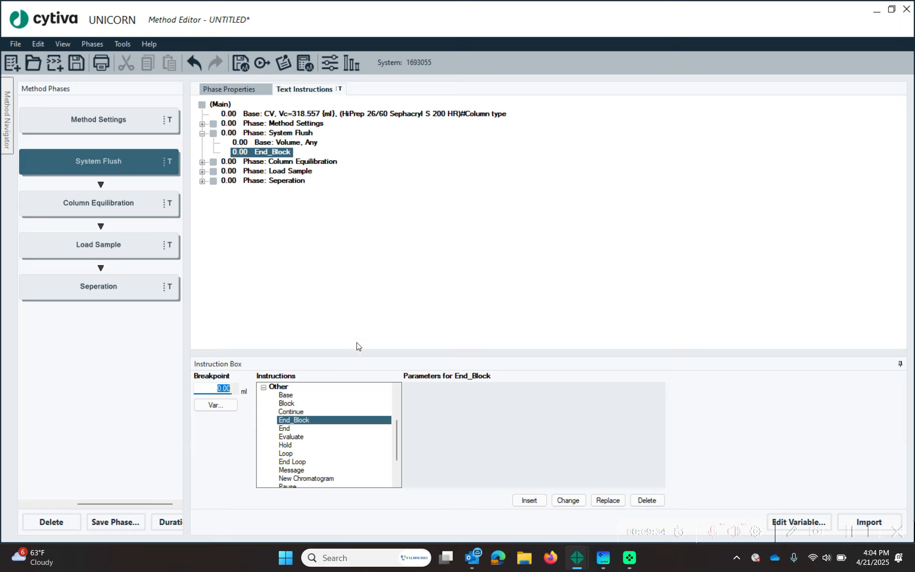
text(5.)
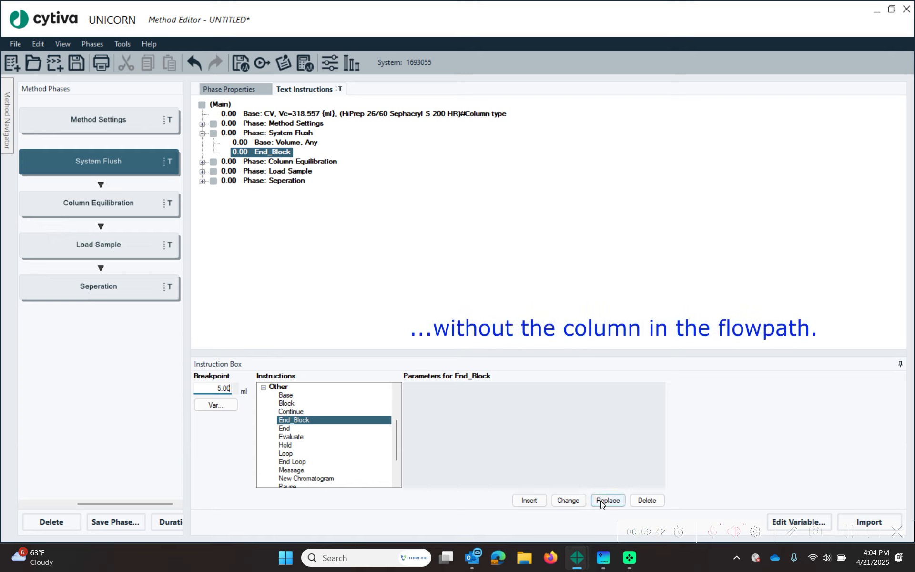
click(567, 500)
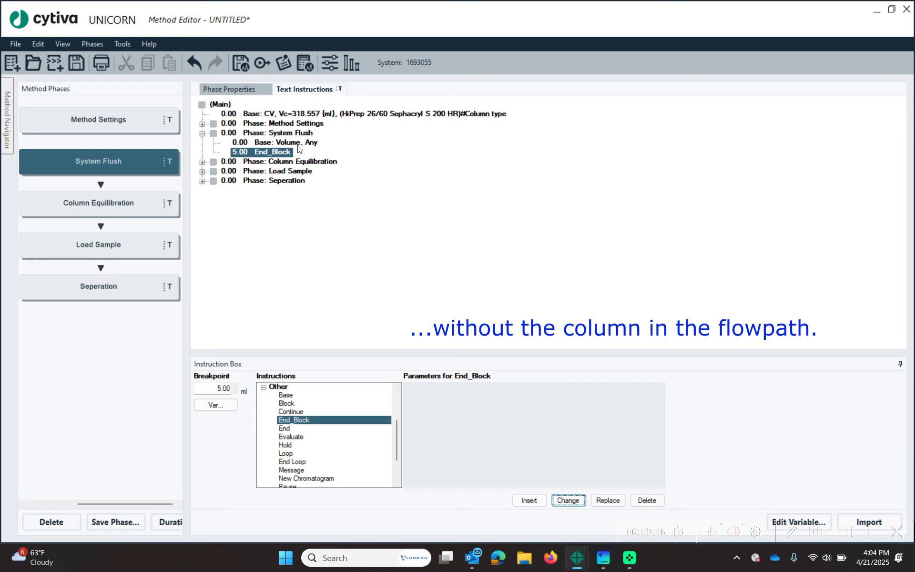
click(201, 124)
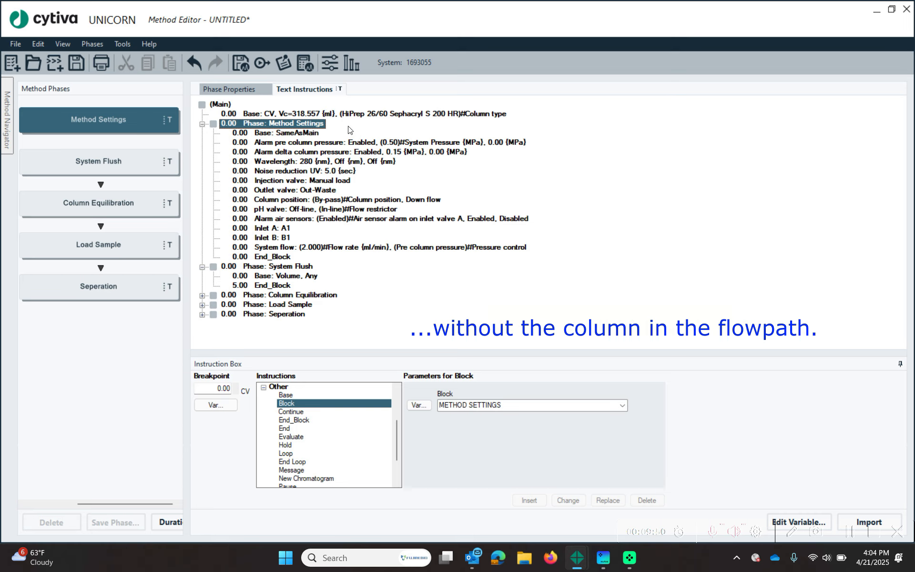
- Select the System Flush base line and choose the Pump wash instruction
click(338, 219)
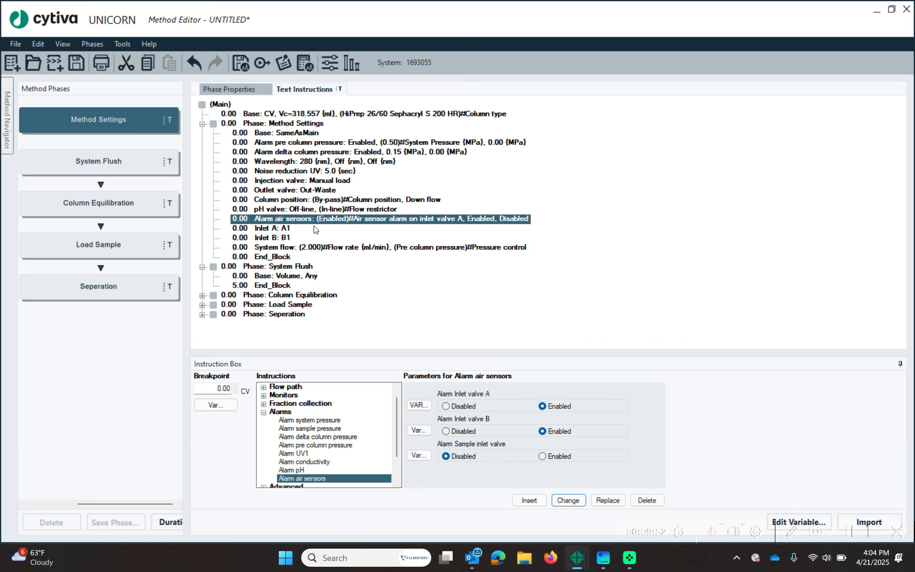
click(279, 247)
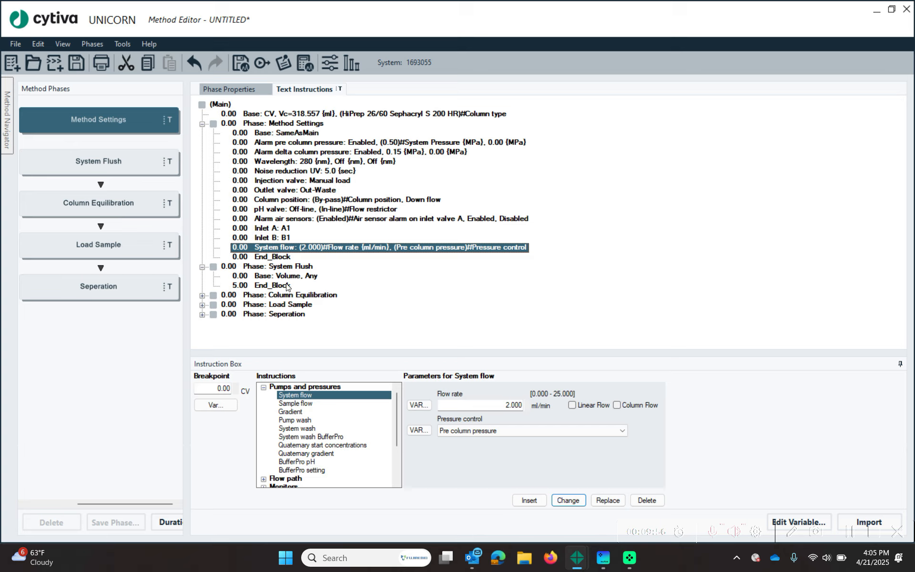
click(288, 277)
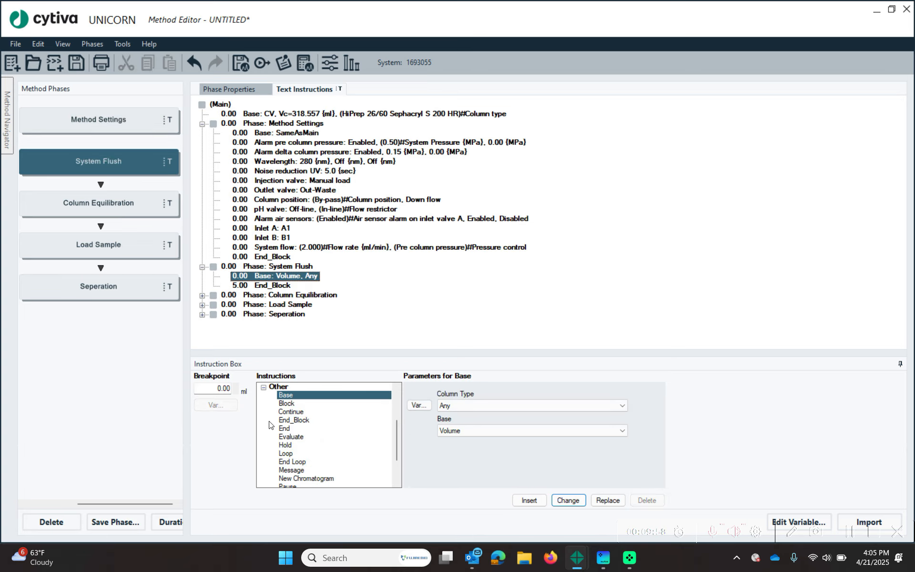
click(263, 388)
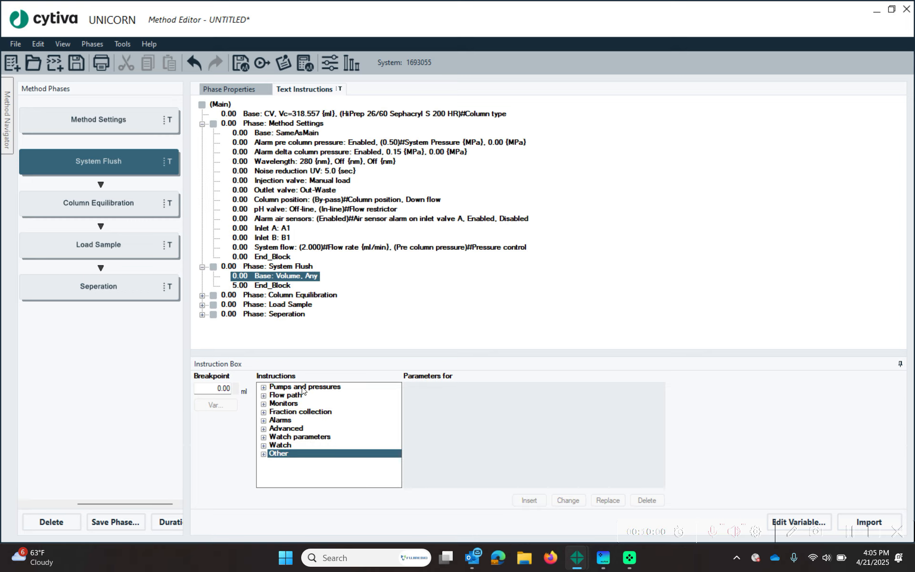
click(264, 387)
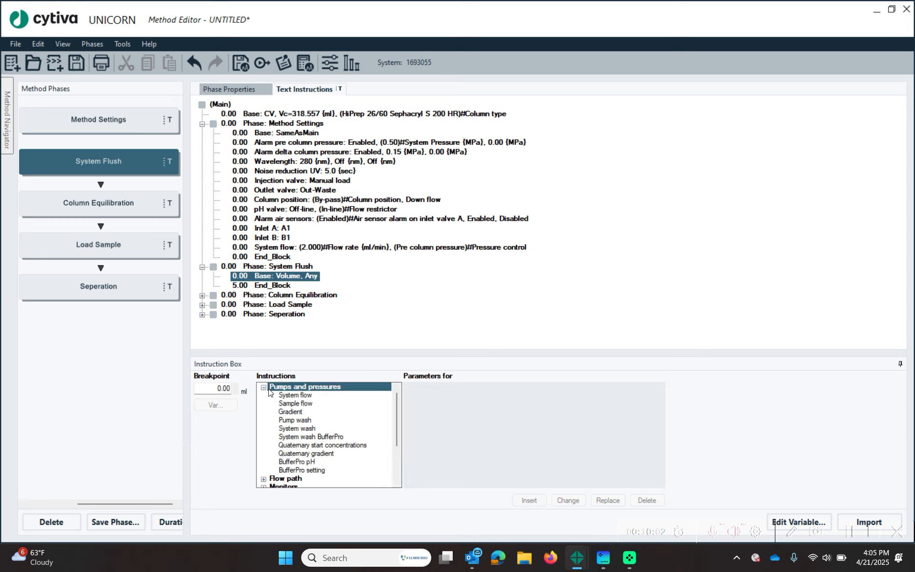
click(303, 420)
- Set Inlet A to A1 as the Wash A1 variable and insert the pump wash
click(491, 409)
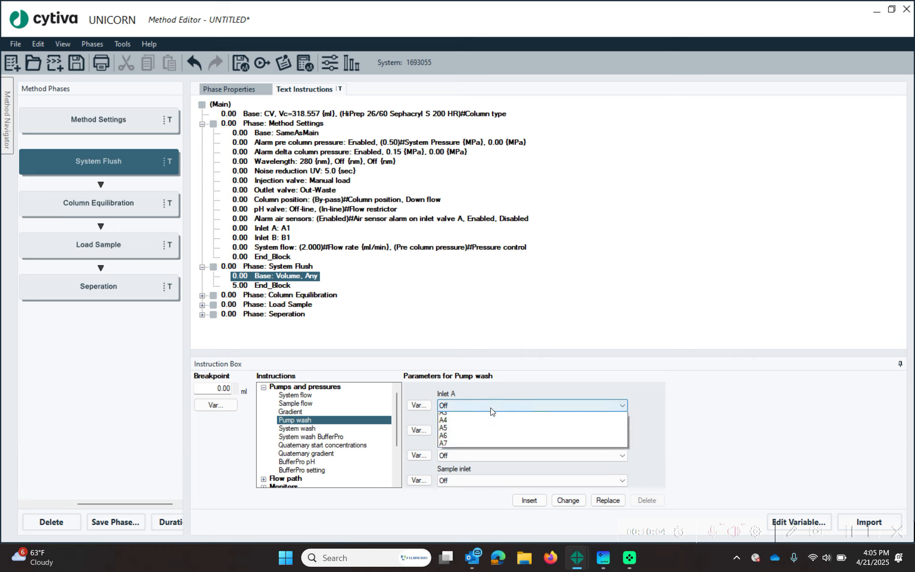
click(490, 425)
click(417, 405)
text(Was)
click(433, 298)
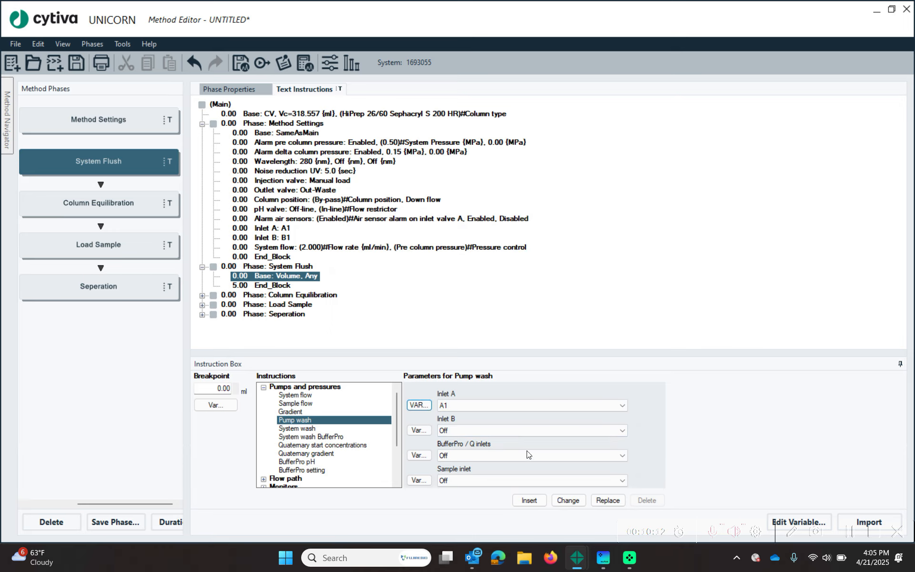
click(529, 500)
- Check the new pump wash line and the 5.00 ml end block, then collapse System Flush
click(290, 285)
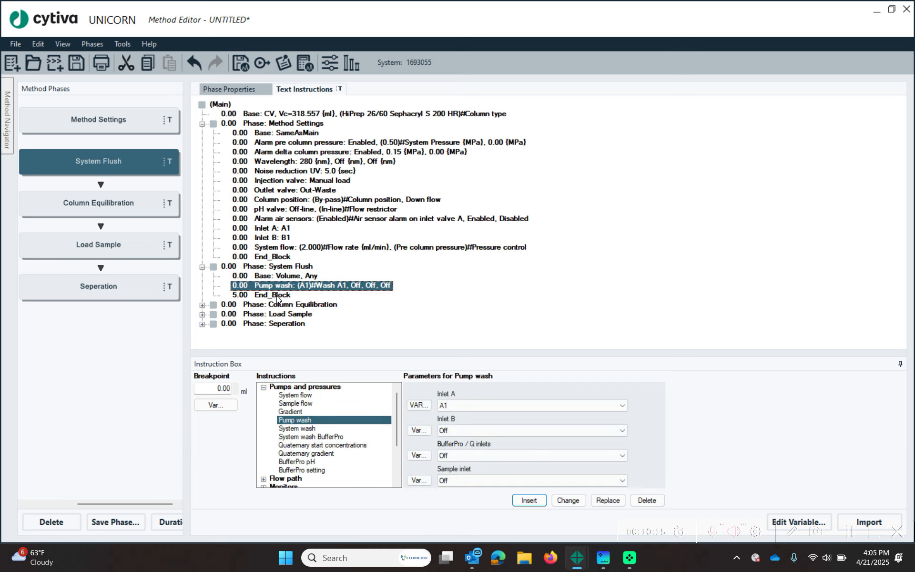
click(275, 295)
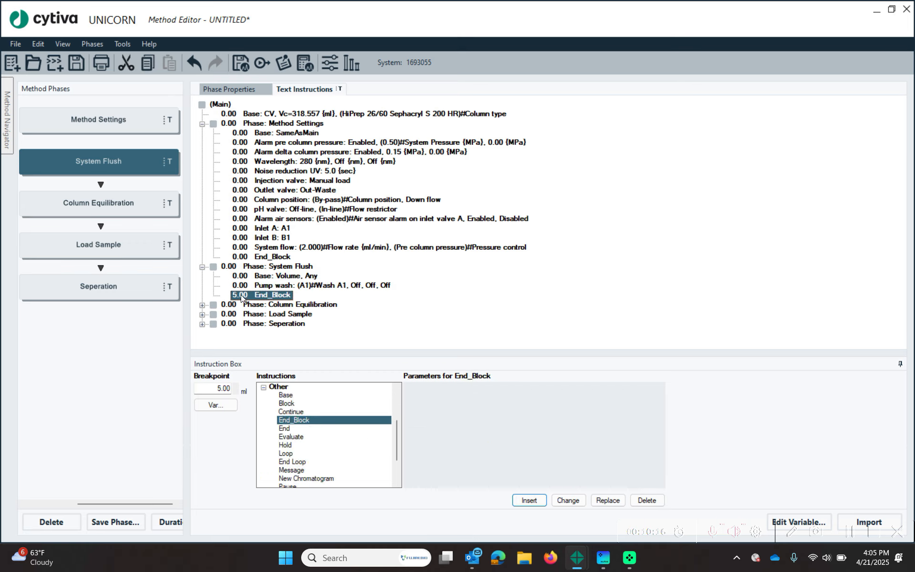
click(281, 248)
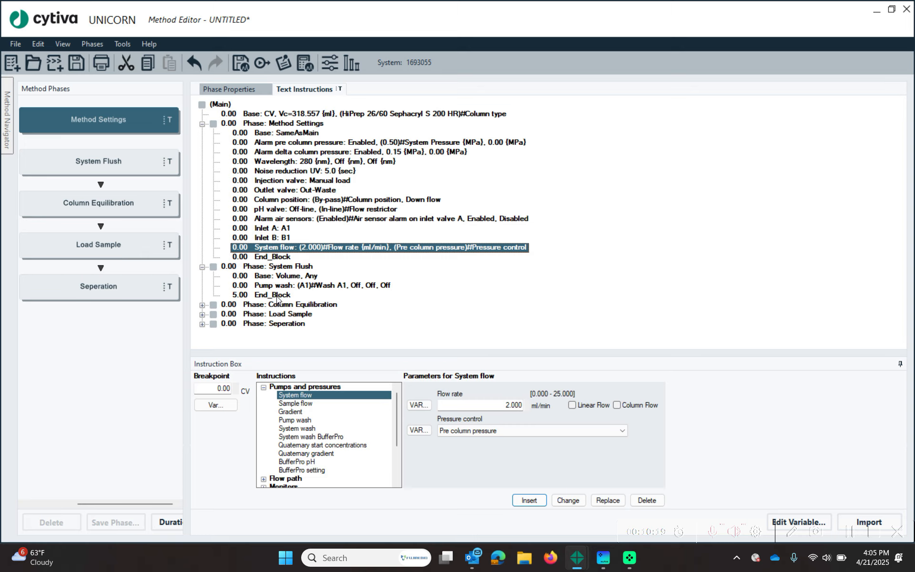
click(239, 295)
click(203, 267)
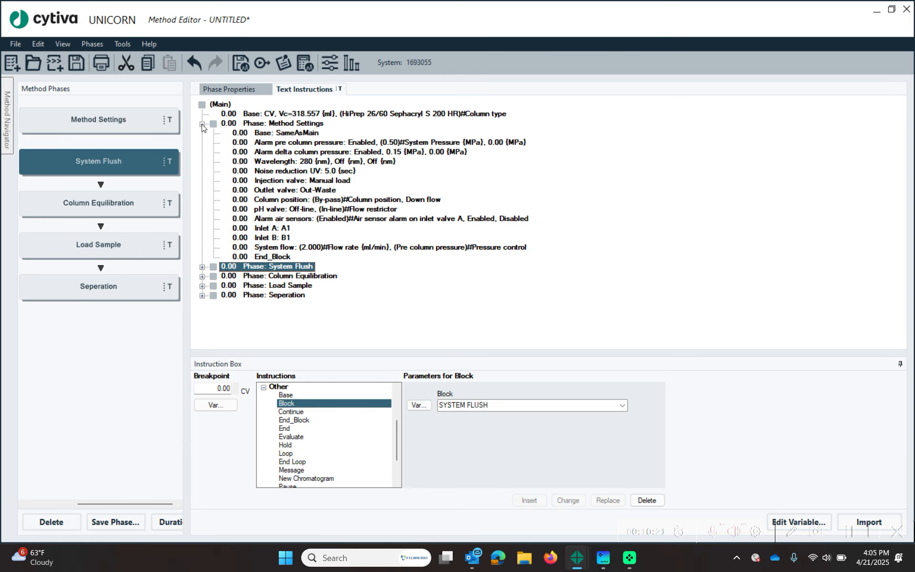
- Expand Method Settings and locate its Column position instruction
double_click(276, 124)
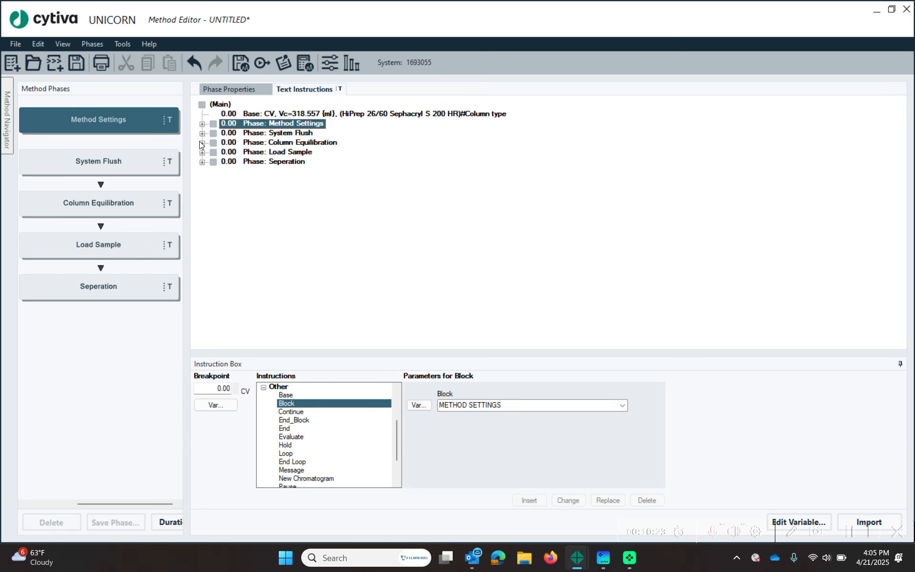
click(201, 142)
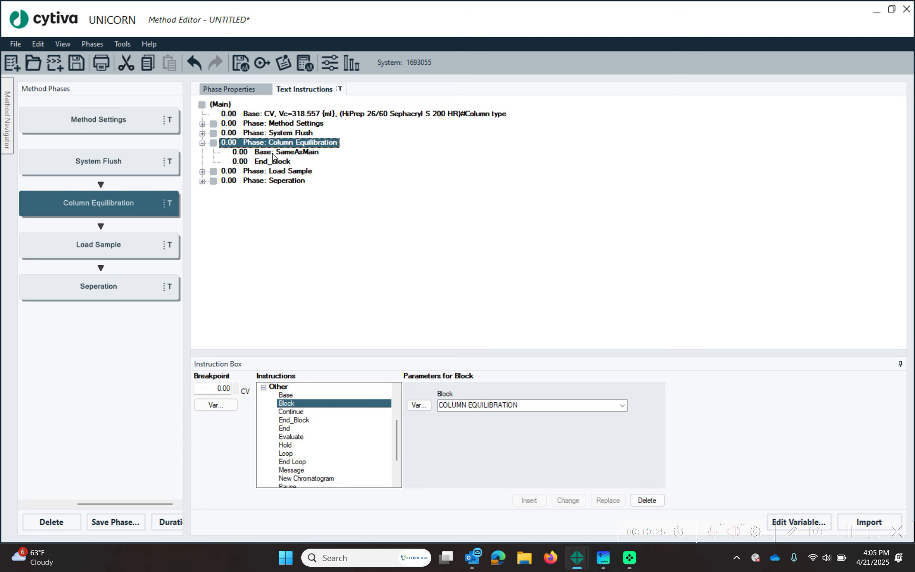
click(202, 124)
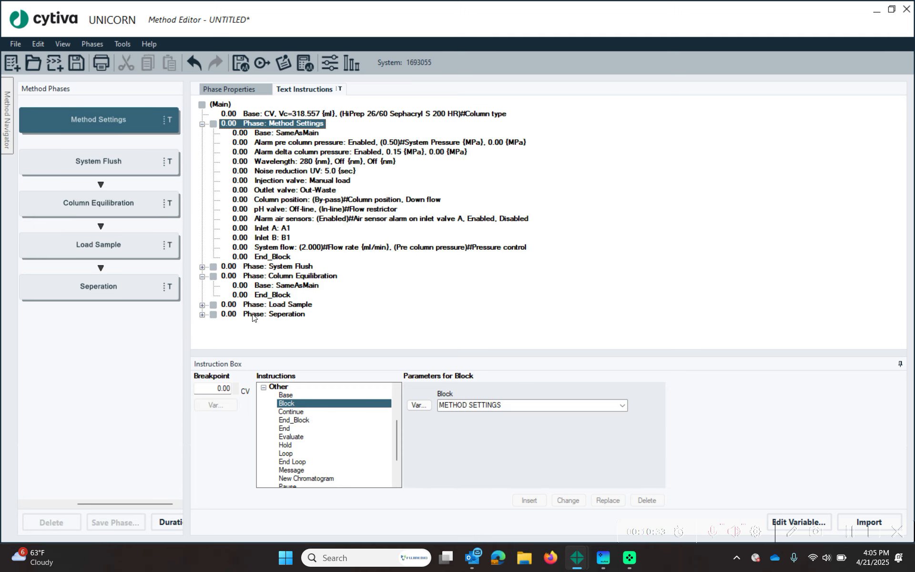
click(312, 199)
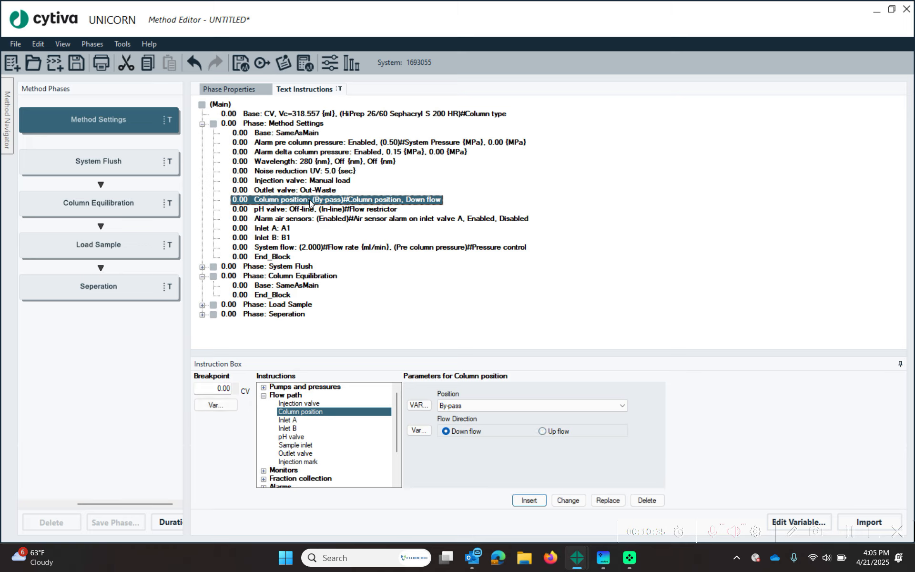
click(294, 278)
click(263, 387)
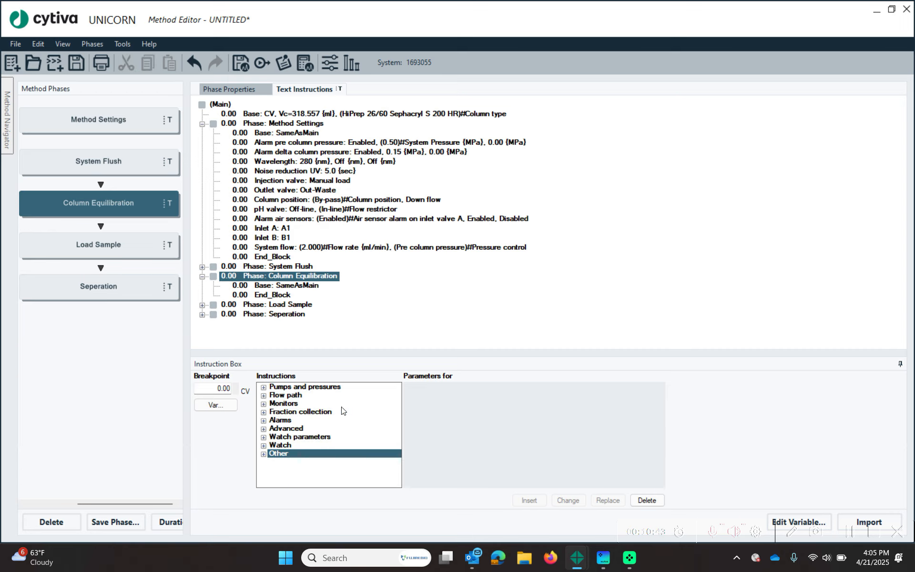
- Clear the Column position variable, keep By-pass fixed, then delete the instruction
click(342, 200)
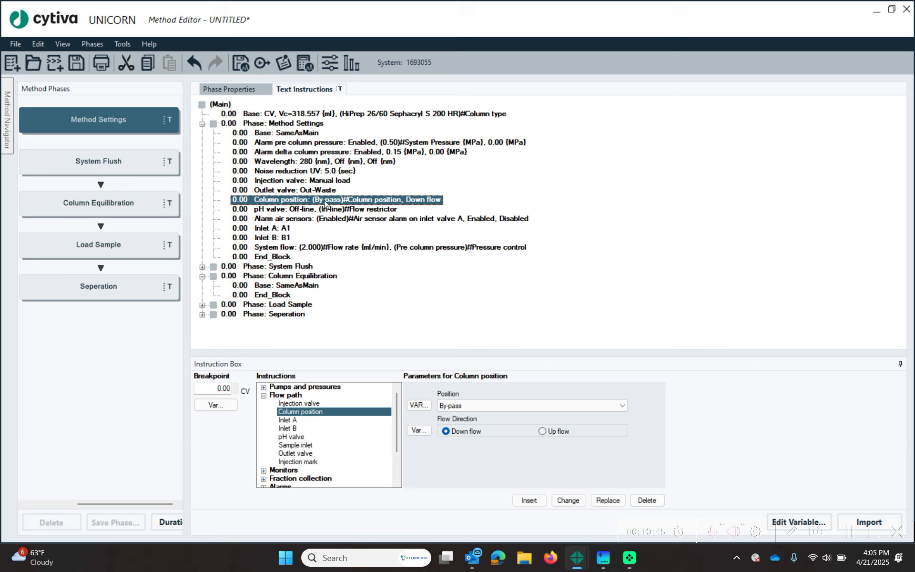
click(418, 405)
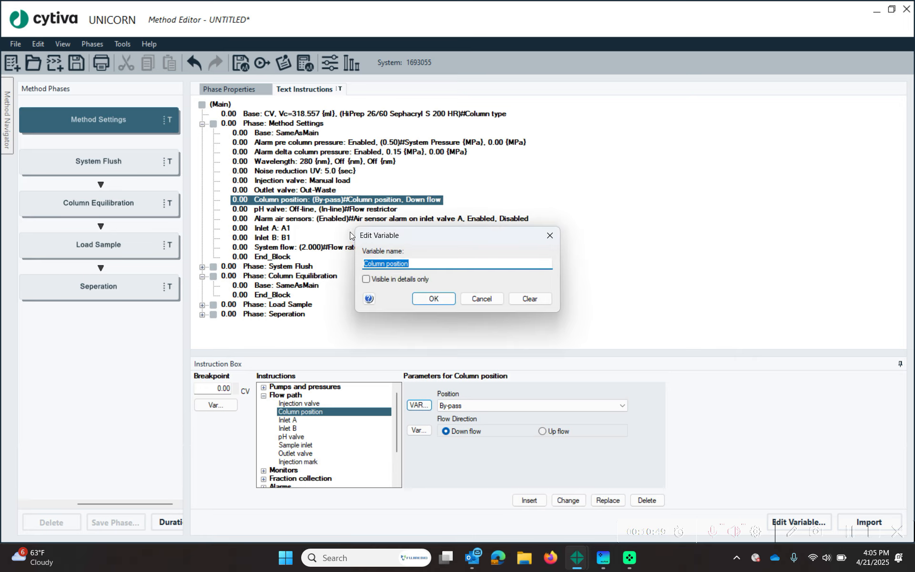
click(531, 297)
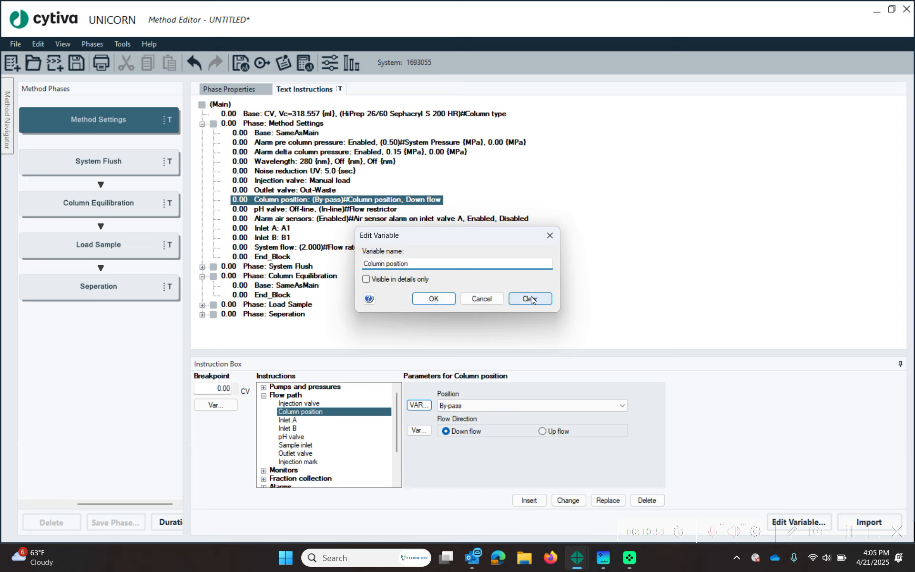
click(434, 299)
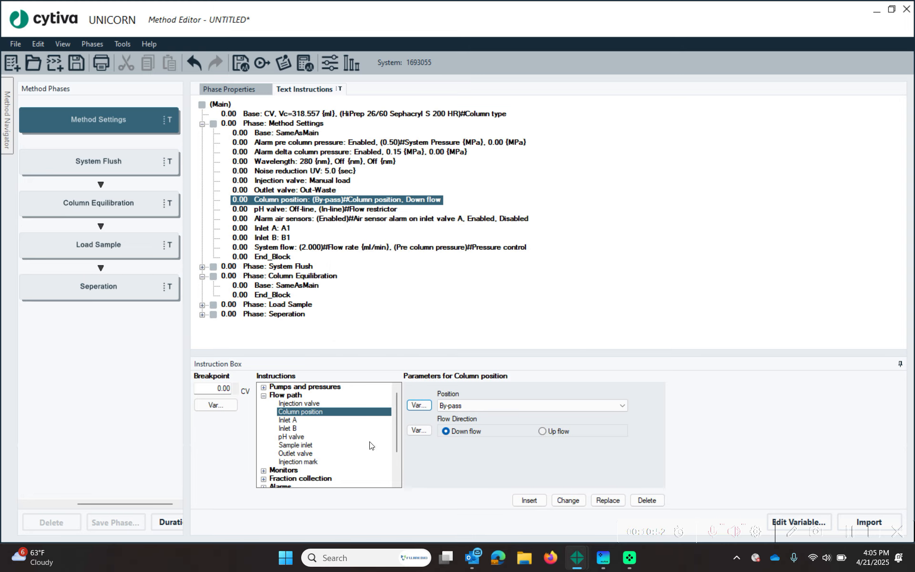
click(569, 501)
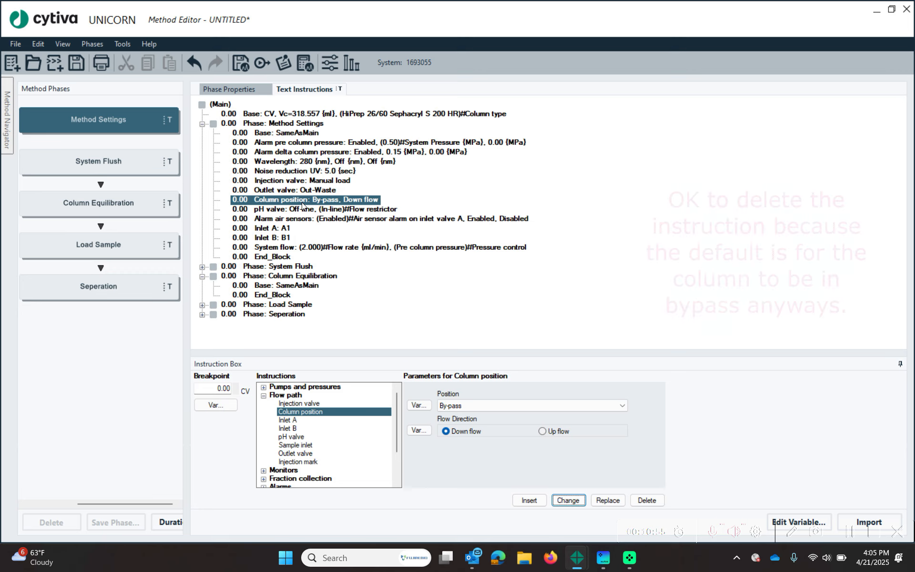
click(644, 500)
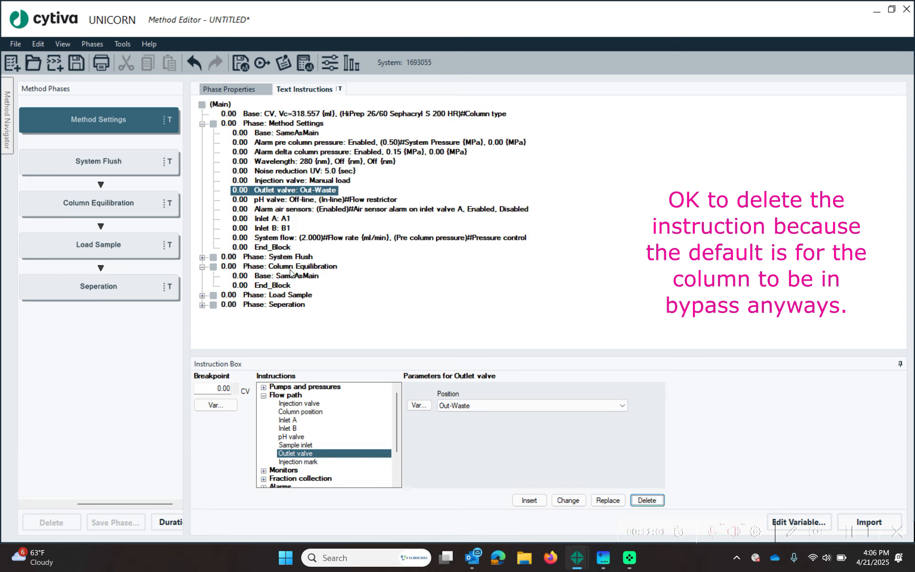
- Insert a Column position instruction at Position 1 into Column Equilibration, as variable 'Column Position'
click(291, 266)
click(288, 276)
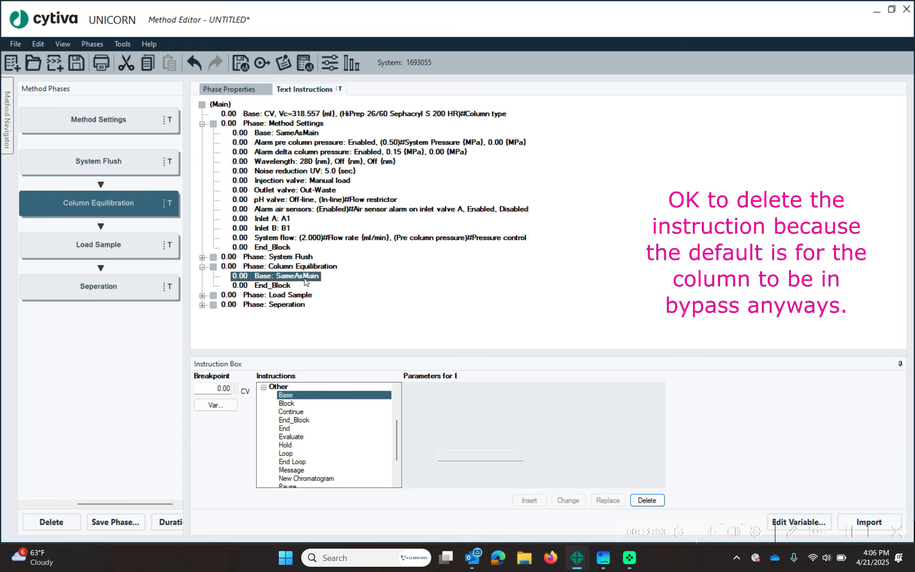
click(264, 387)
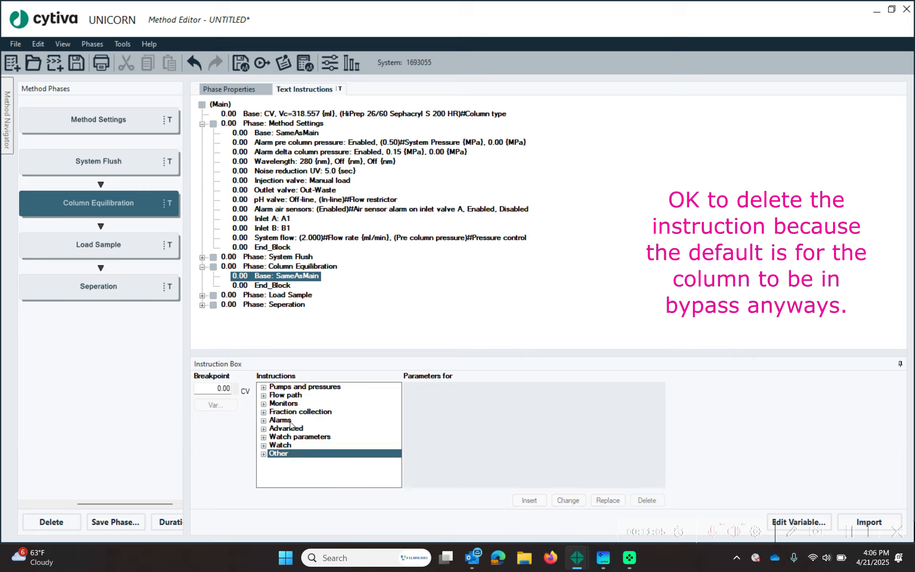
click(264, 395)
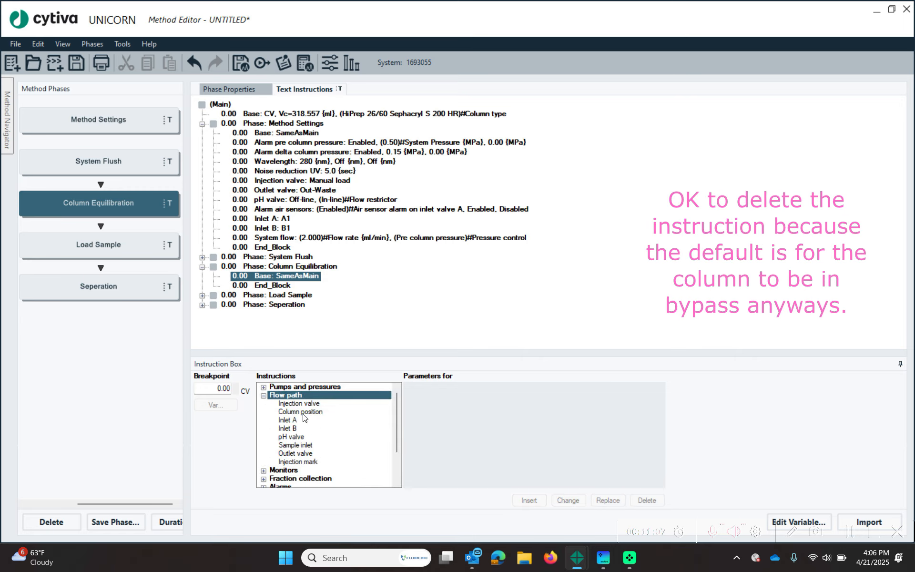
click(301, 411)
click(476, 406)
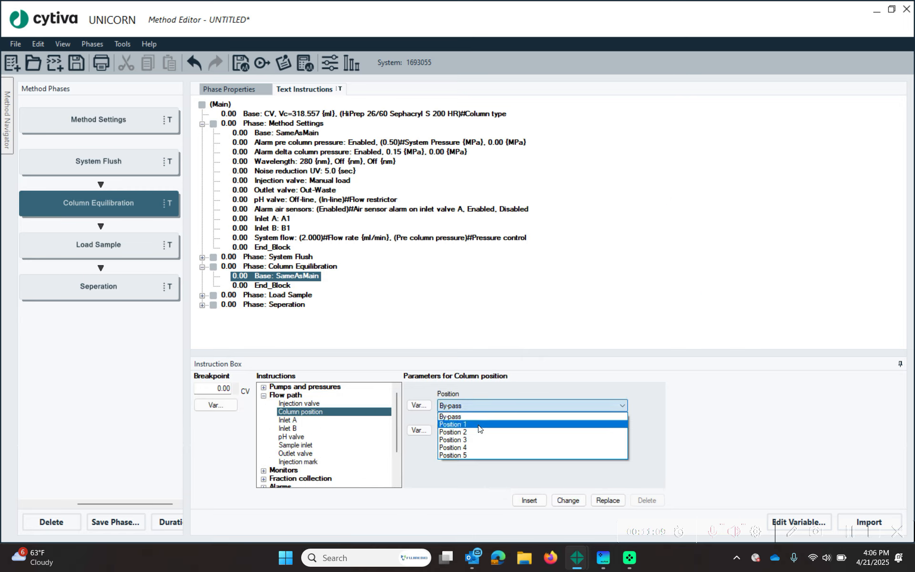
click(537, 421)
click(420, 405)
text(Column Position)
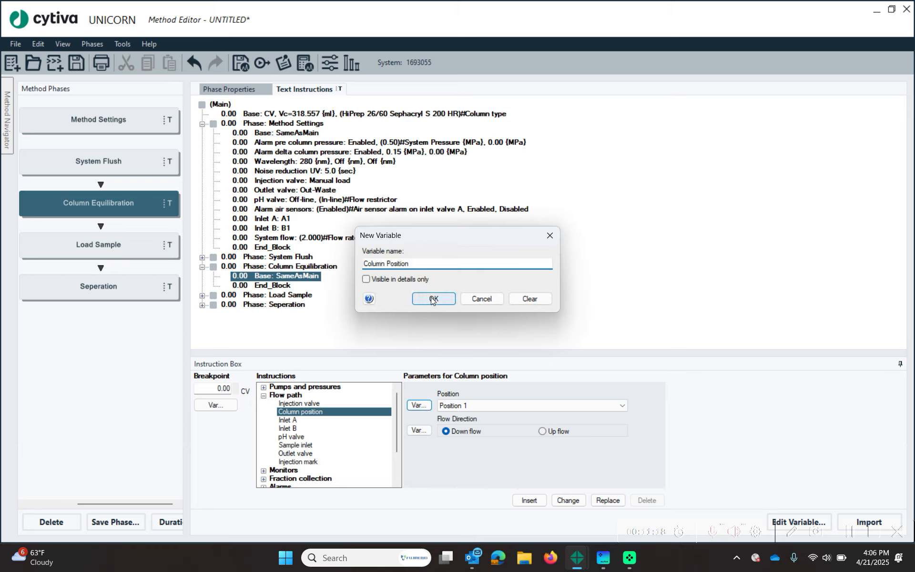
click(433, 298)
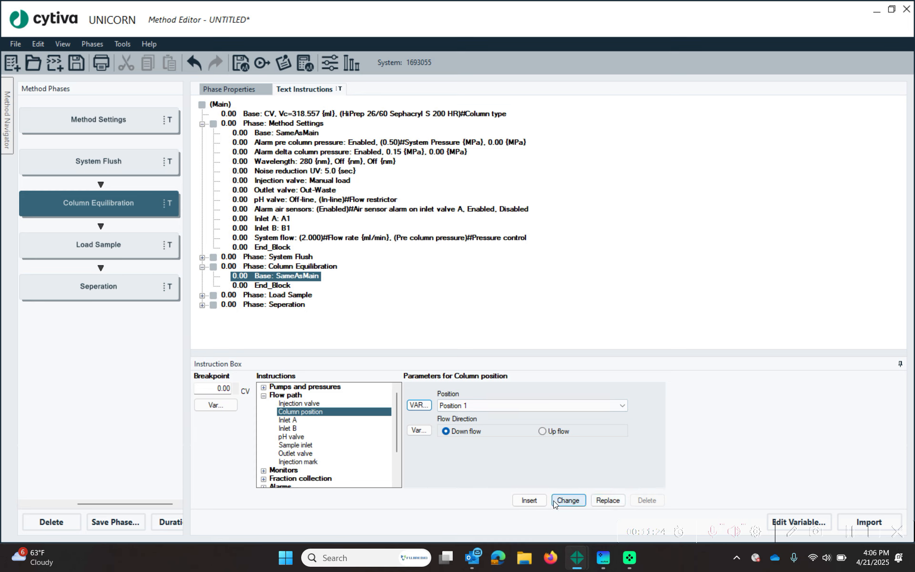
click(522, 499)
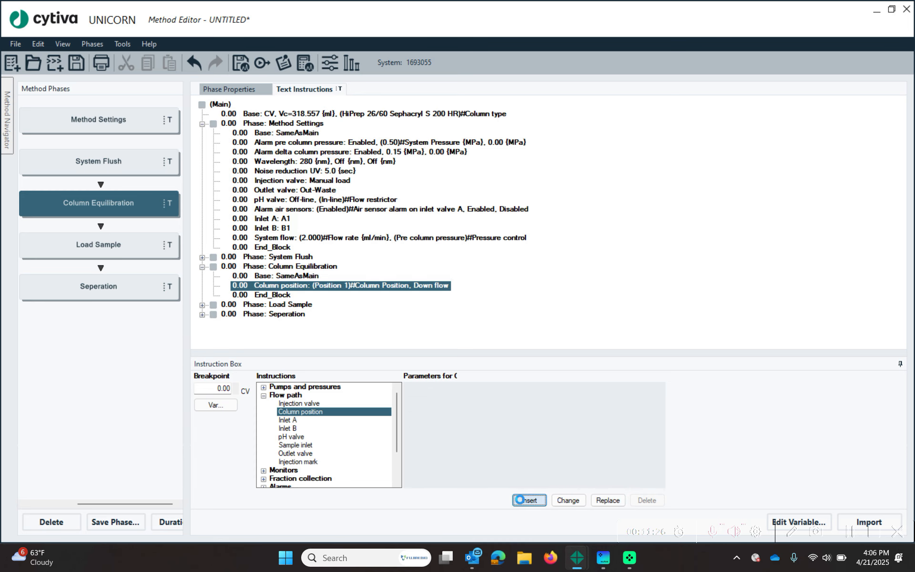
- Collapse Method Settings and select the Column Equilibration End_Block line
click(265, 276)
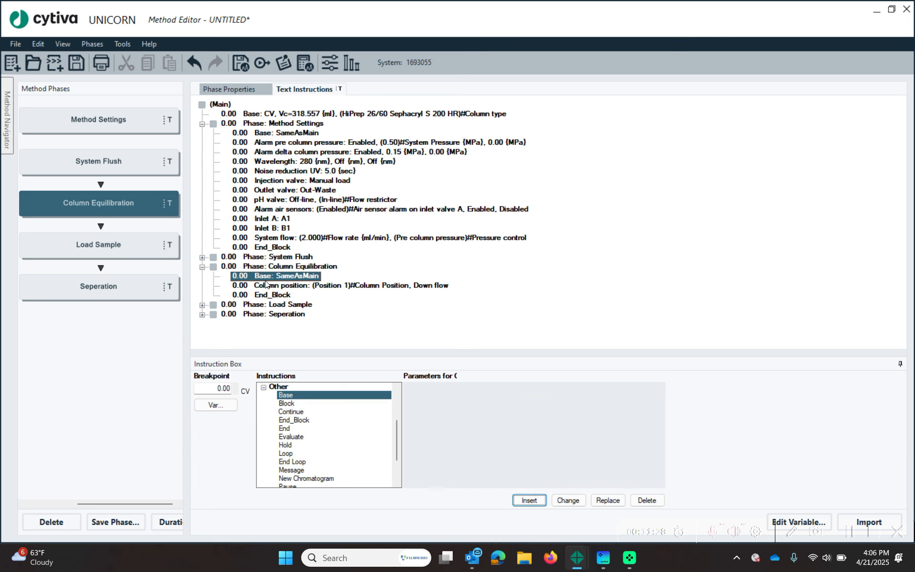
click(318, 267)
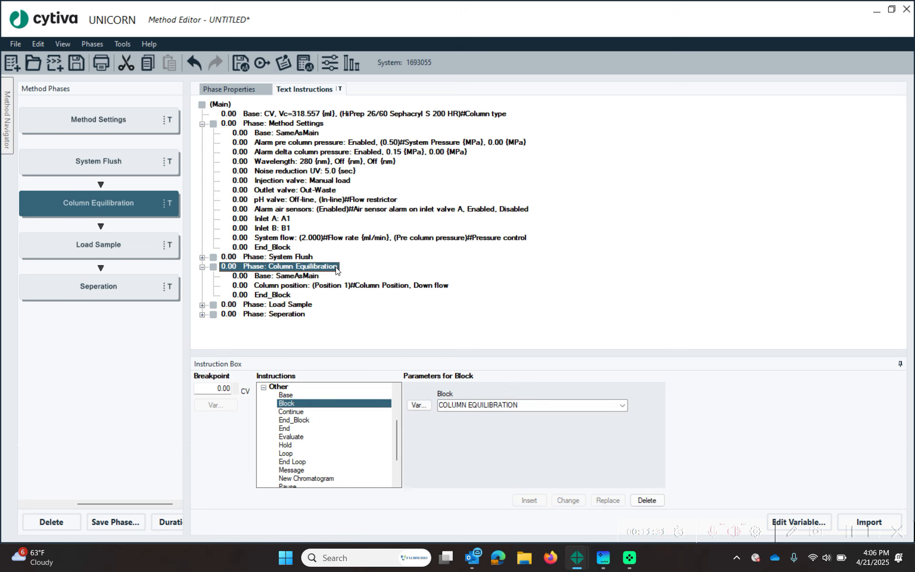
click(273, 114)
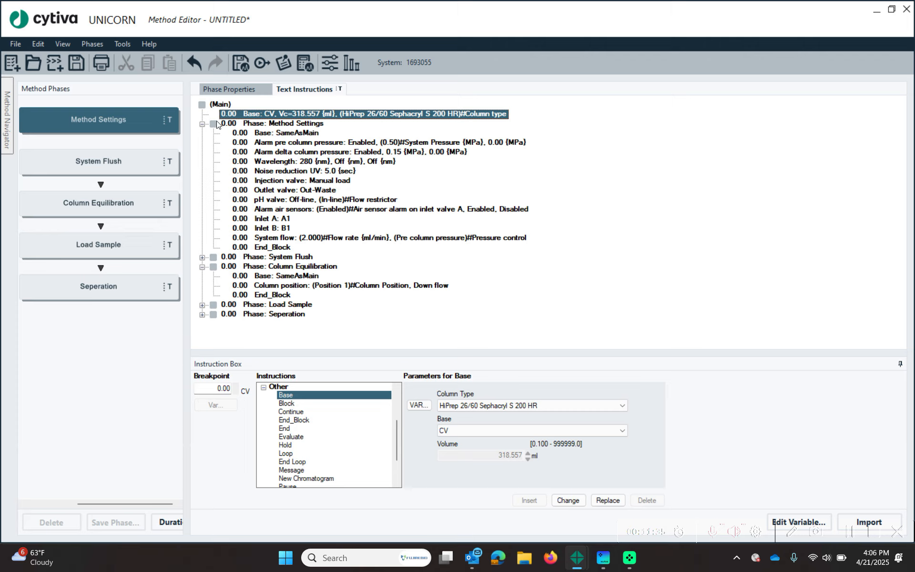
double_click(299, 123)
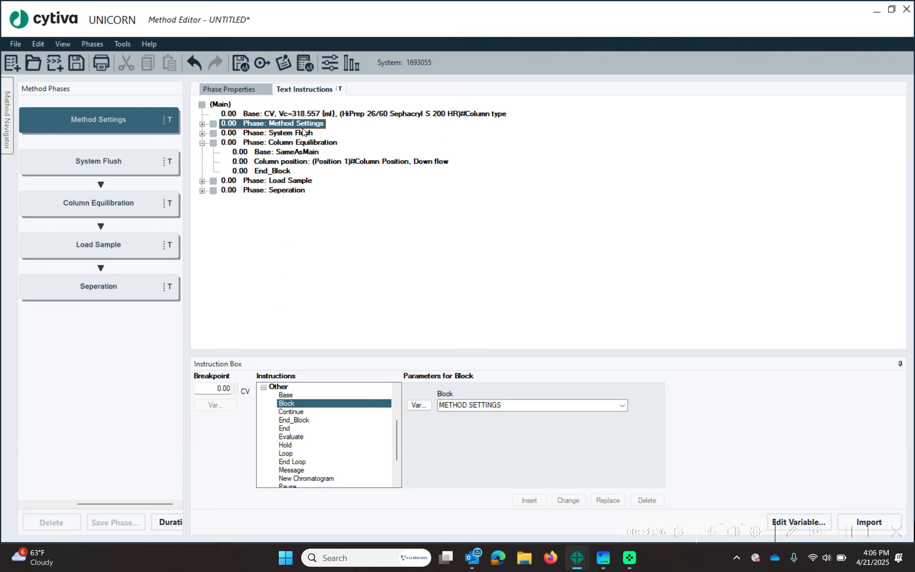
click(291, 143)
click(280, 171)
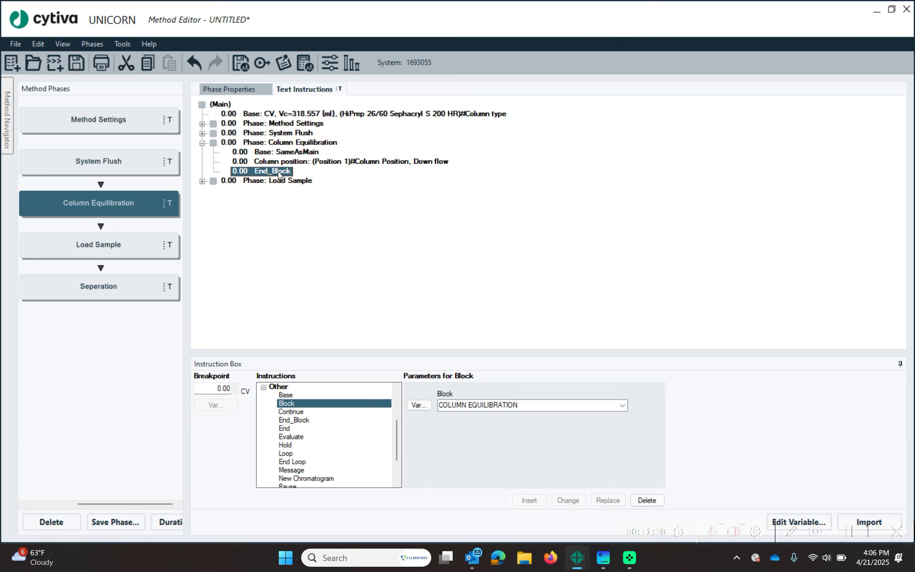
- Set the End_Block breakpoint to 1 CV as the variable 'Length Of Equilibration'
drag(214, 389, 279, 386)
text(1)
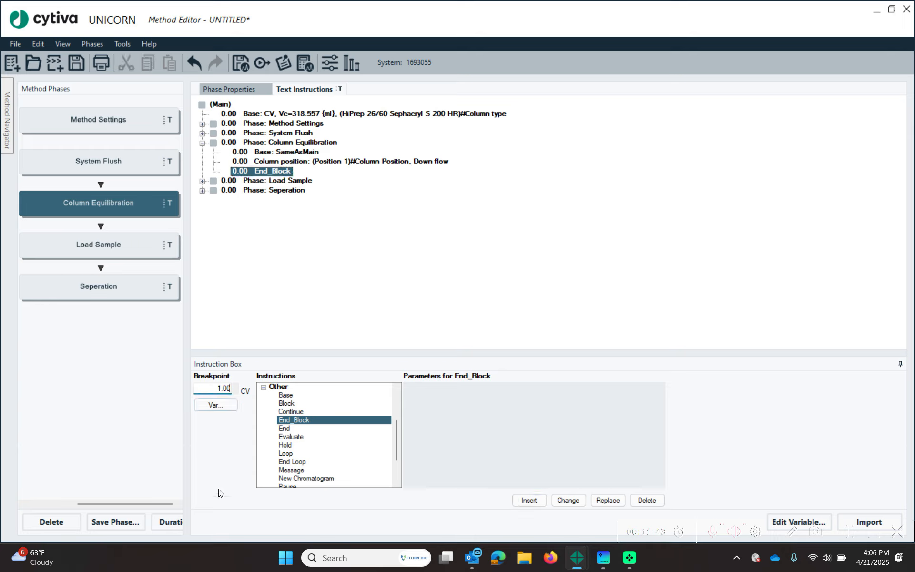
click(218, 406)
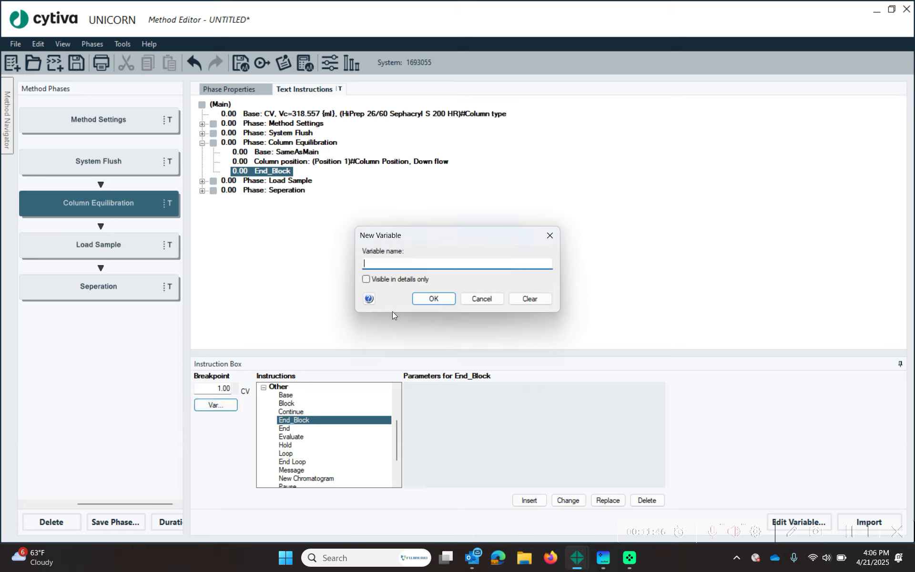
text(Length Of Equilibration)
click(434, 298)
click(563, 500)
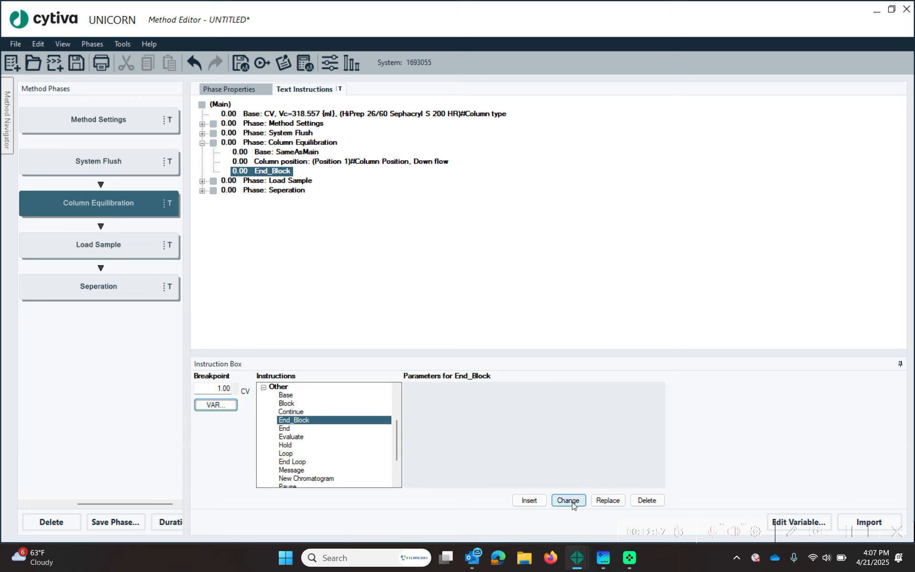
click(266, 162)
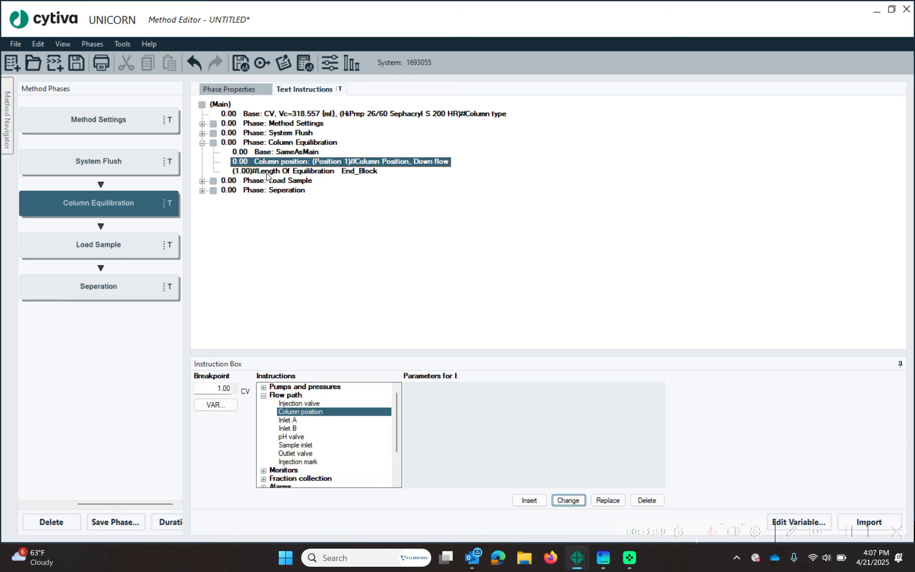
click(267, 173)
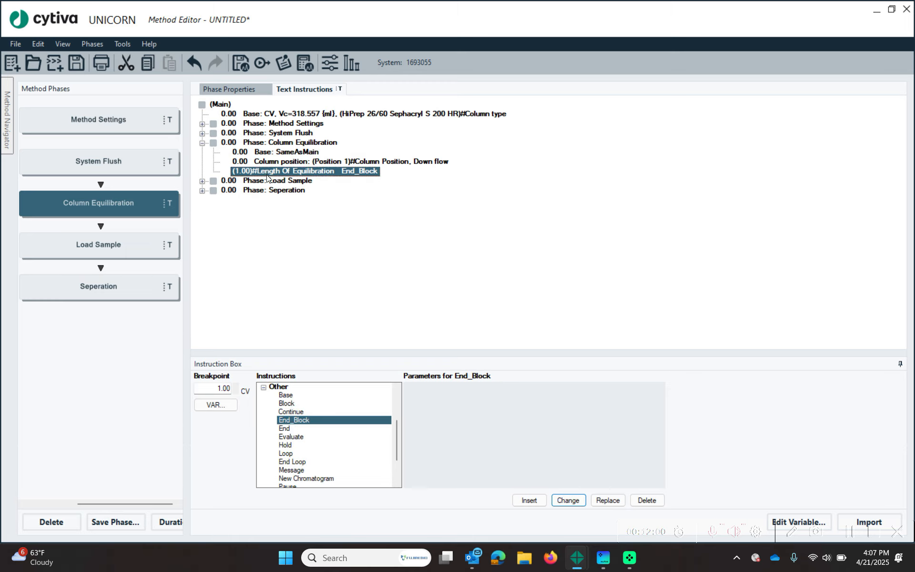
click(201, 181)
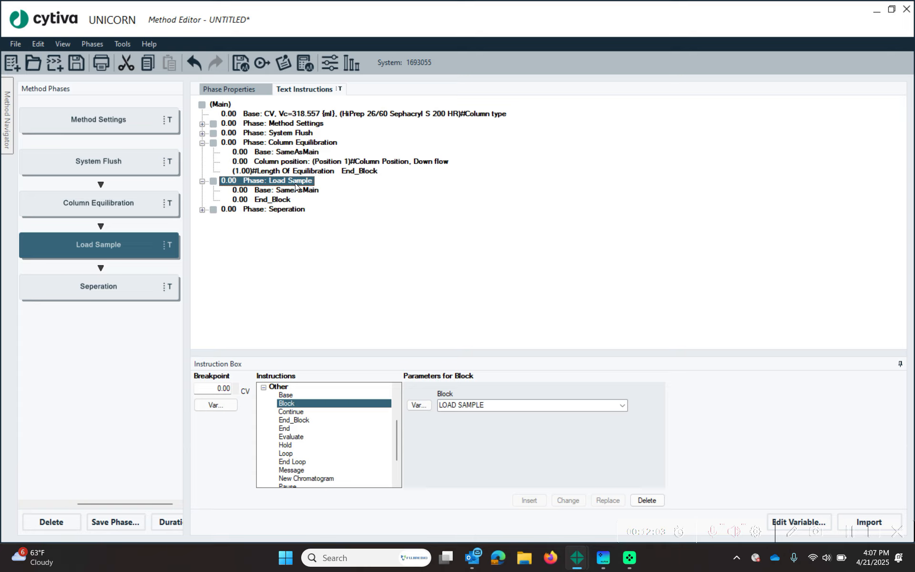
click(287, 190)
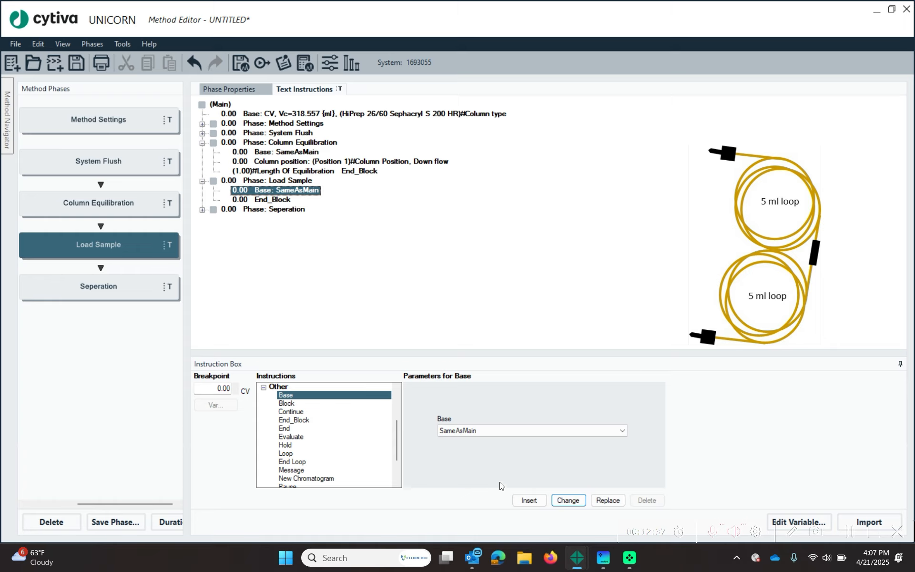
- Switch the Load Sample base to Volume, keeping the 2.000 ml/min flow instead of column defaults
click(624, 431)
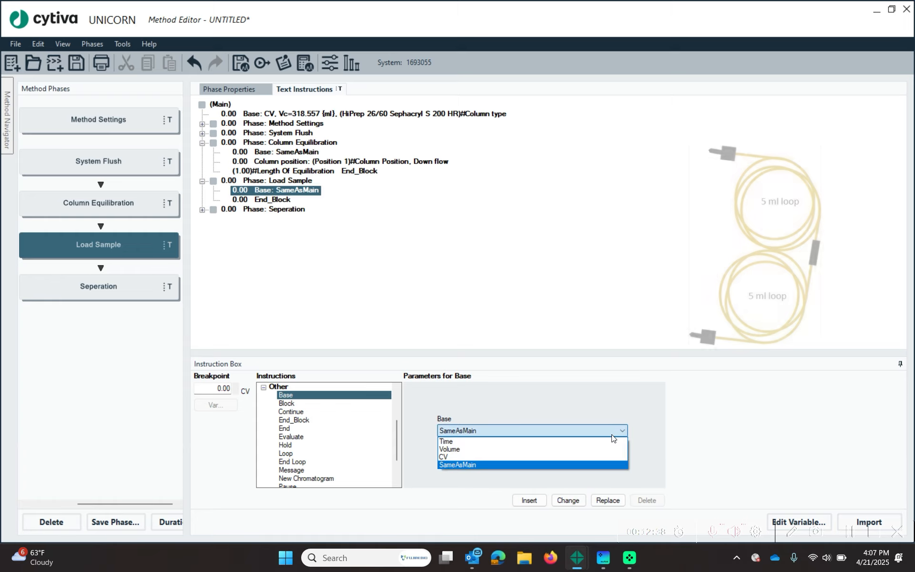
click(591, 449)
click(568, 500)
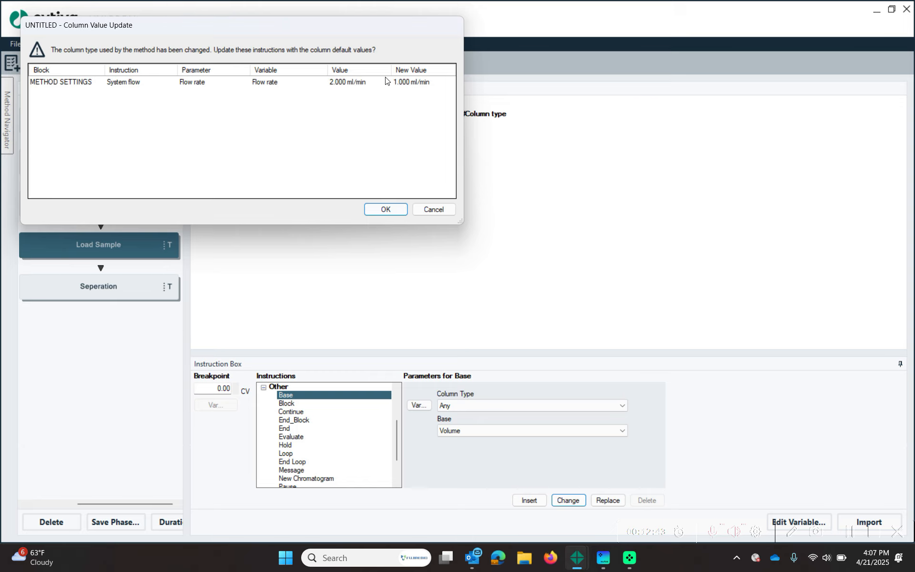
click(442, 209)
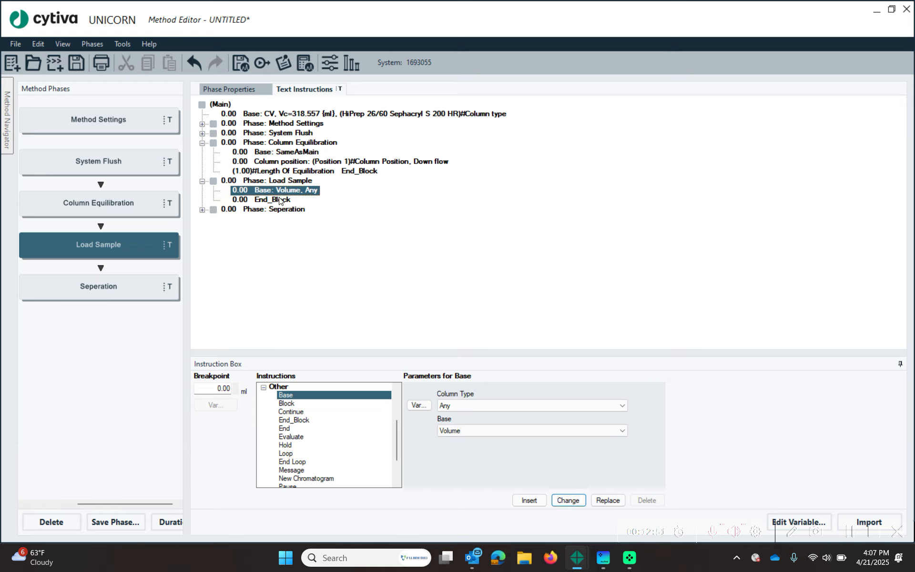
click(263, 387)
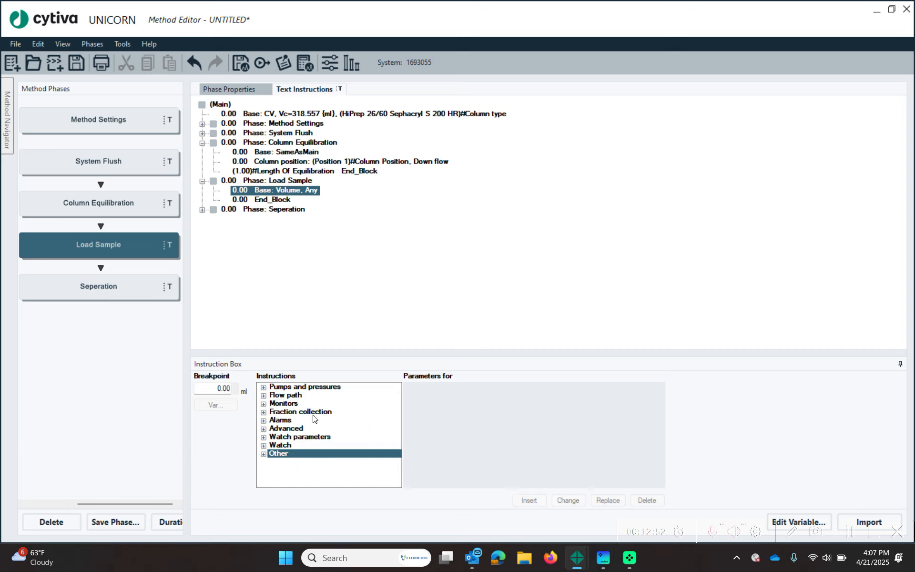
- Add injection valve instructions to Load Sample: Inject, then Manual load
click(264, 396)
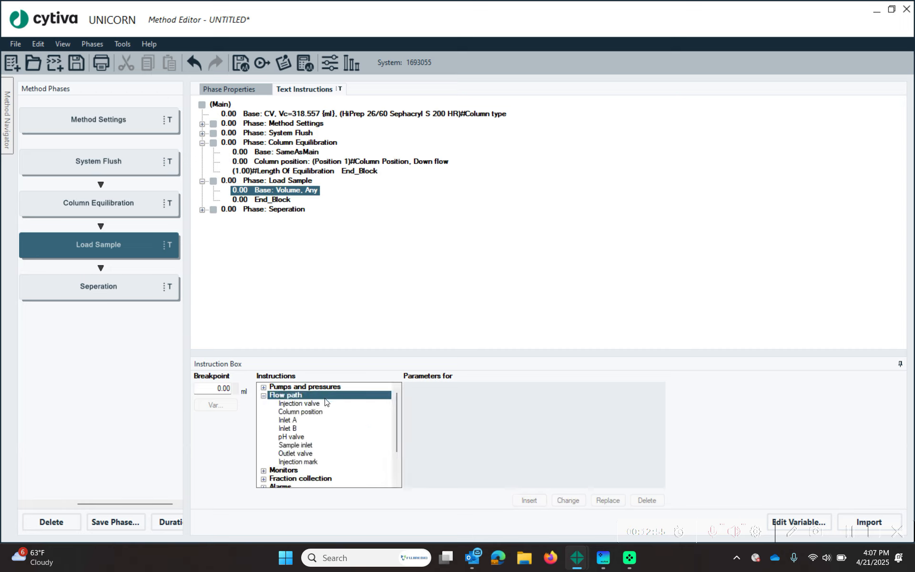
click(310, 403)
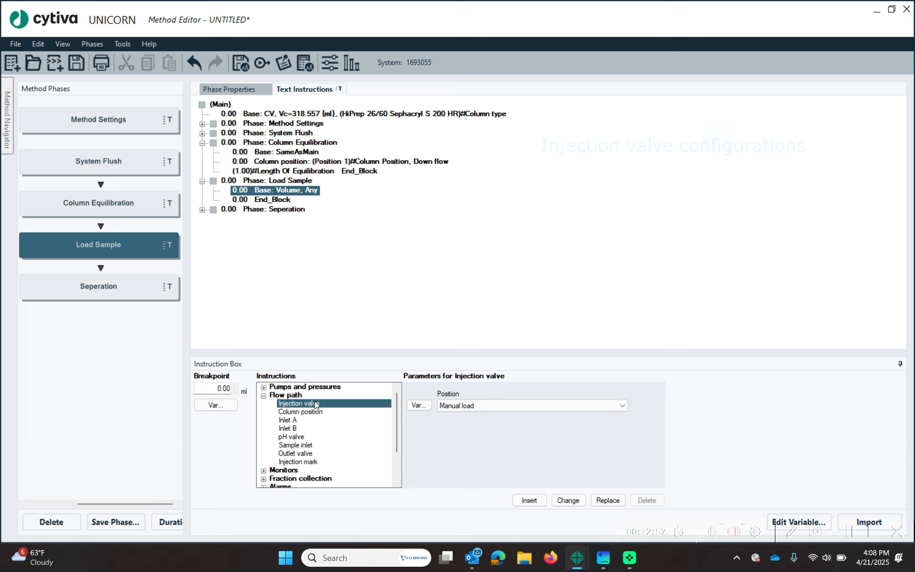
click(491, 408)
click(488, 424)
click(529, 500)
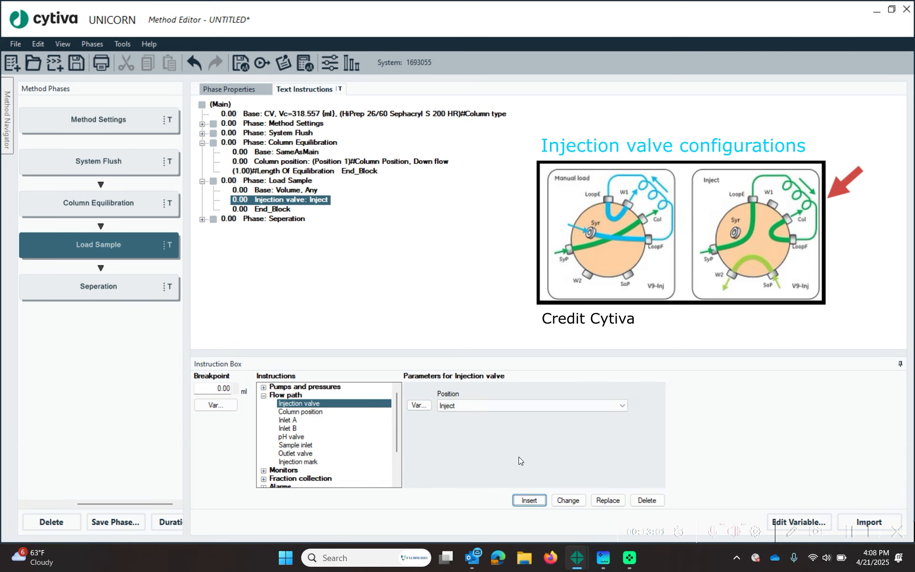
click(523, 406)
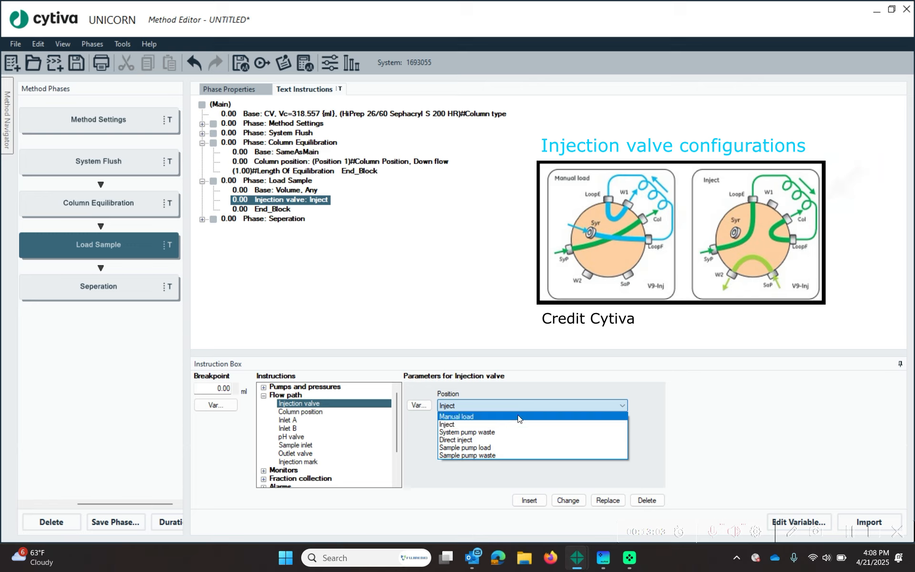
click(517, 415)
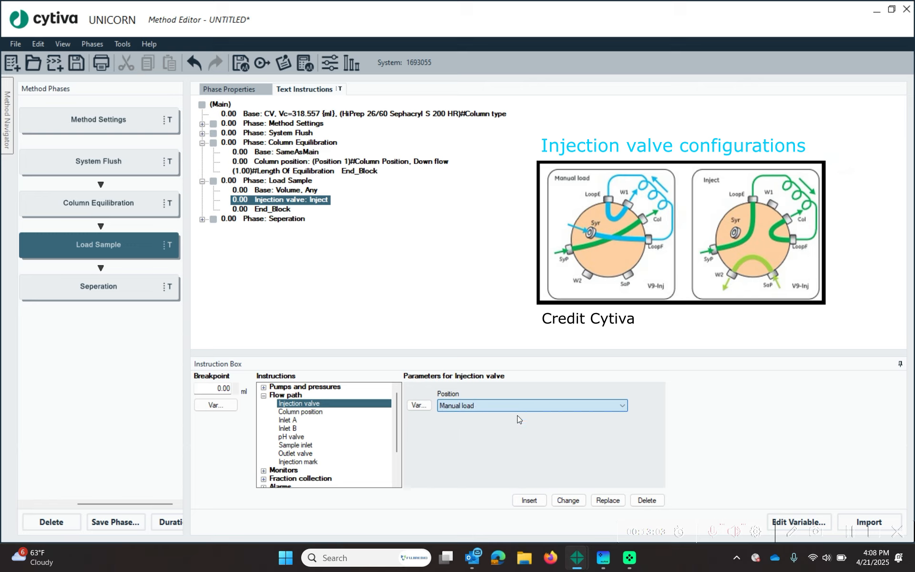
click(532, 505)
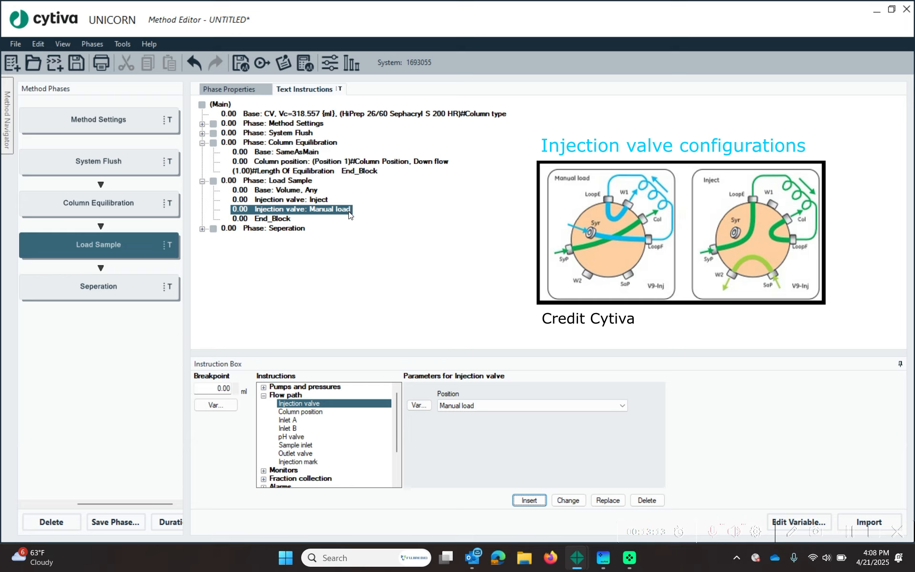
- Move the Manual load valve step's breakpoint to 10.00 ml
click(315, 202)
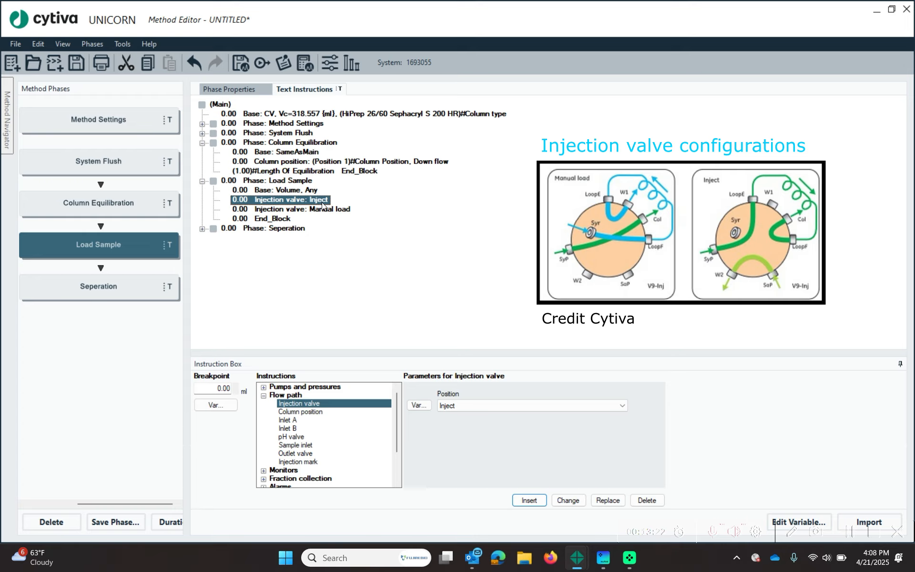
click(246, 212)
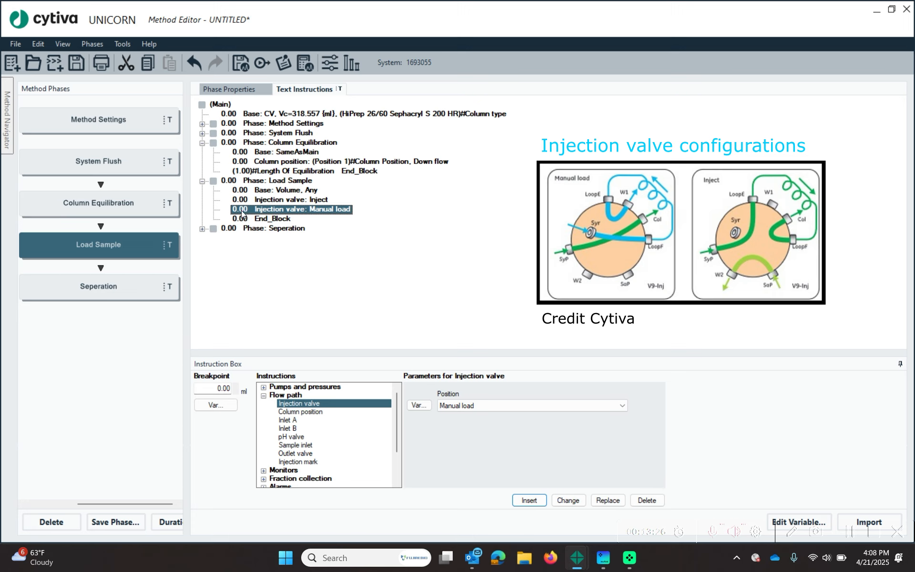
drag(211, 388, 281, 389)
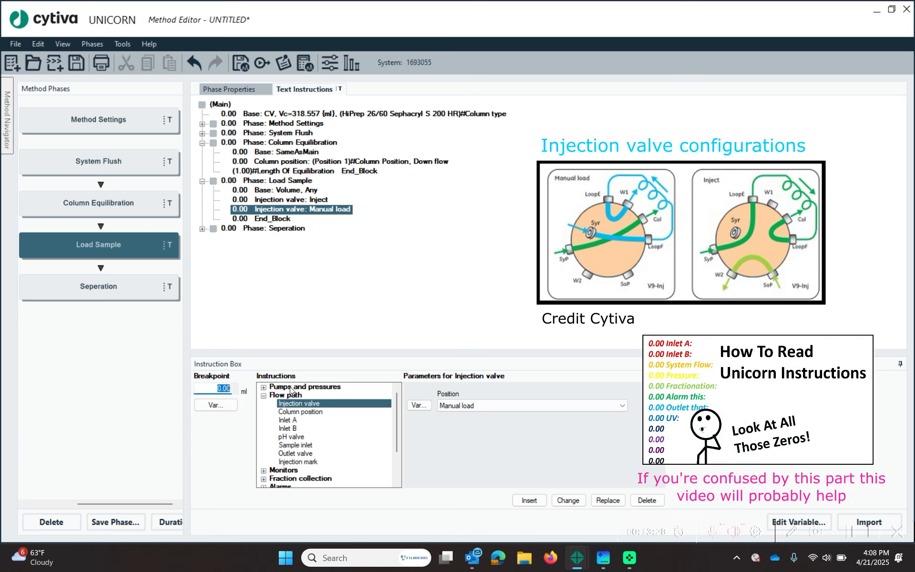
text(10.00)
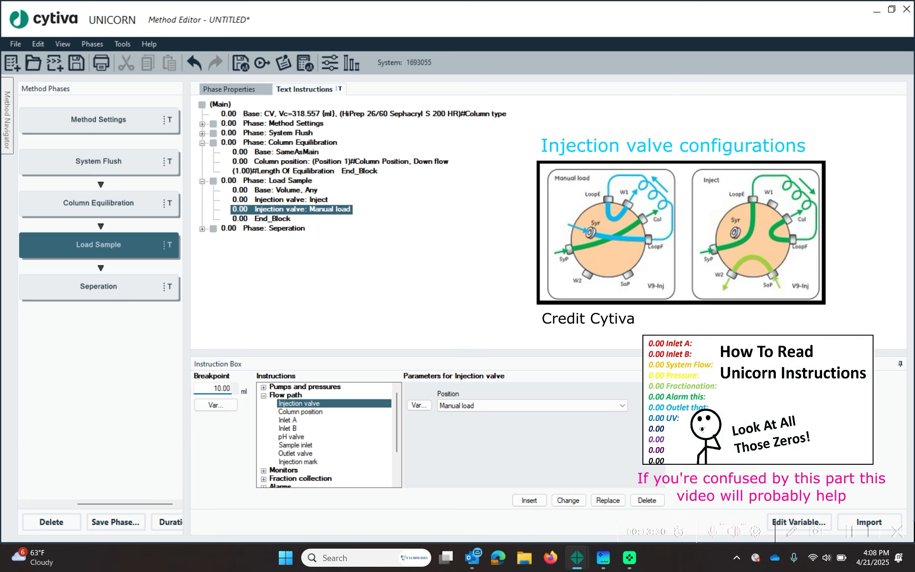
click(566, 501)
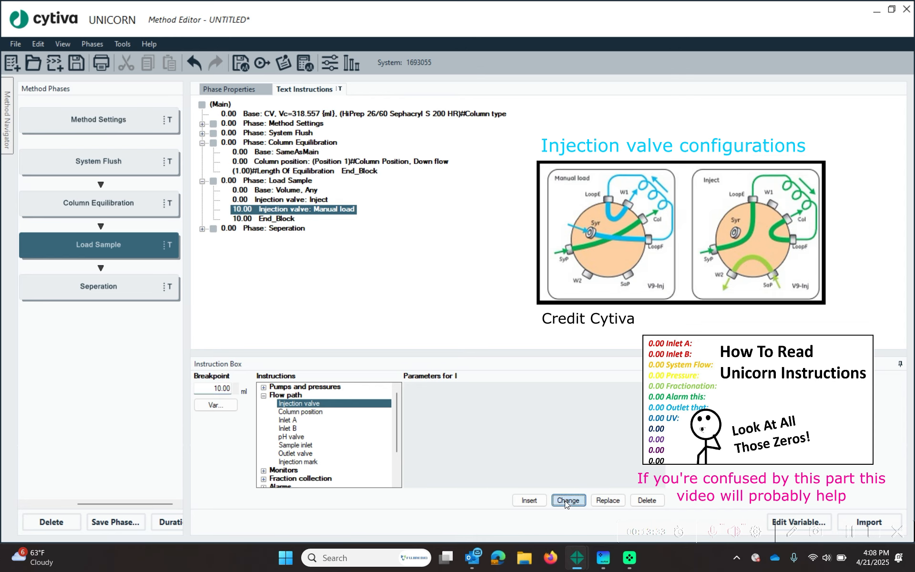
click(274, 229)
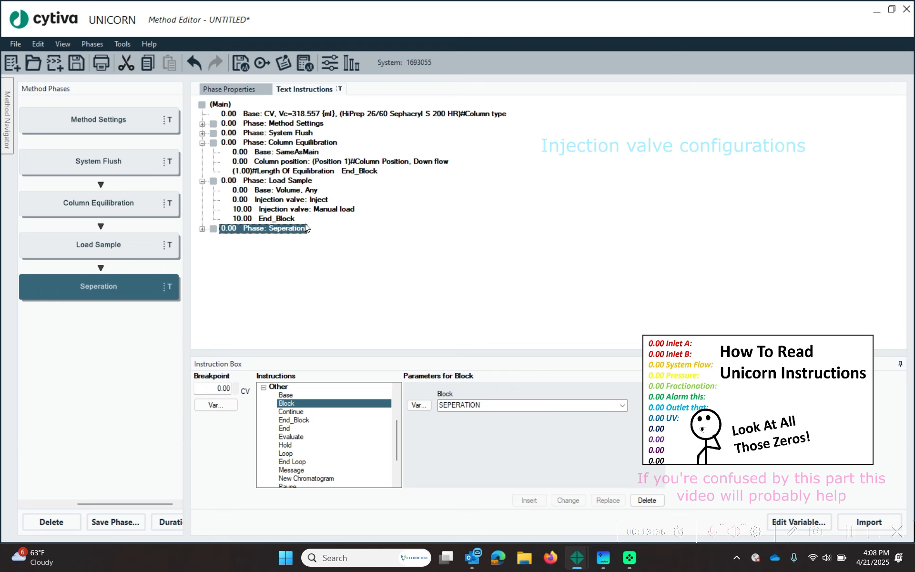
- Expand the Seperation phase to show its SameAsMain base and End_Block at 0.00
click(202, 229)
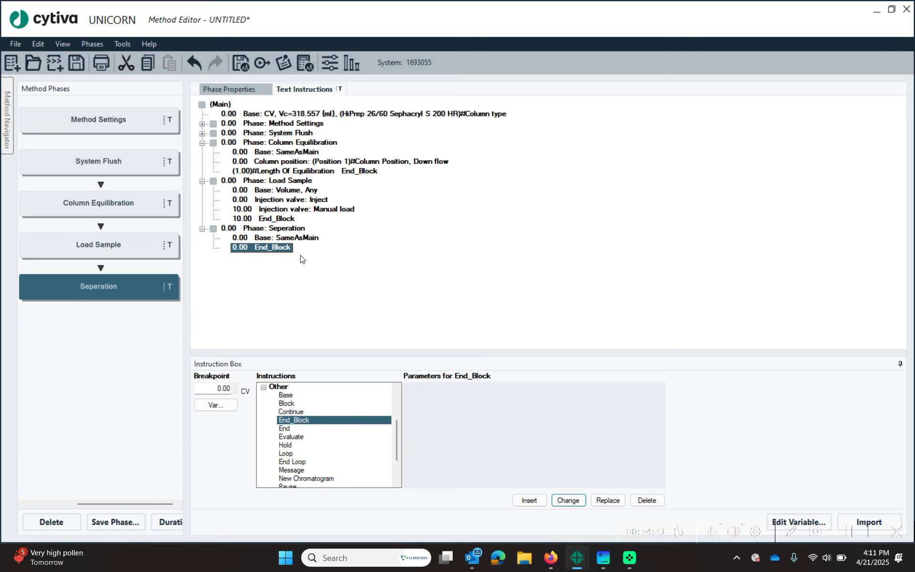
- Choose Fractionation with a 2.00 ml fraction size as the variable 'Fraction volume'
click(263, 387)
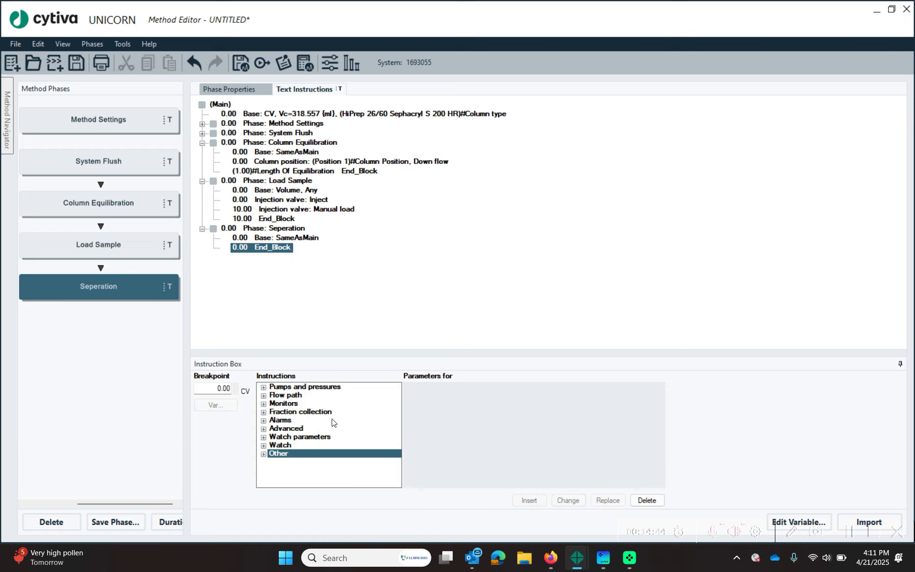
click(263, 412)
click(315, 396)
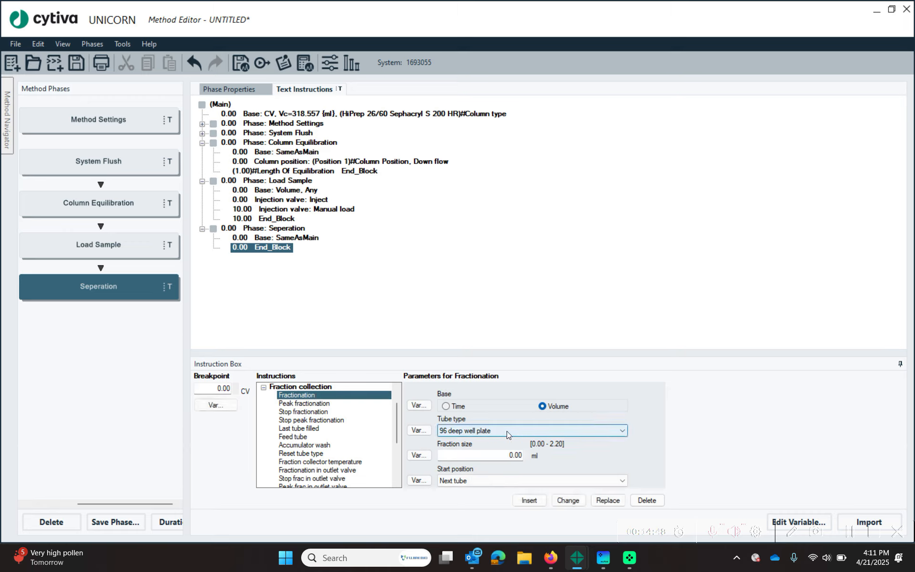
key(Tab)
text(2.00)
click(418, 455)
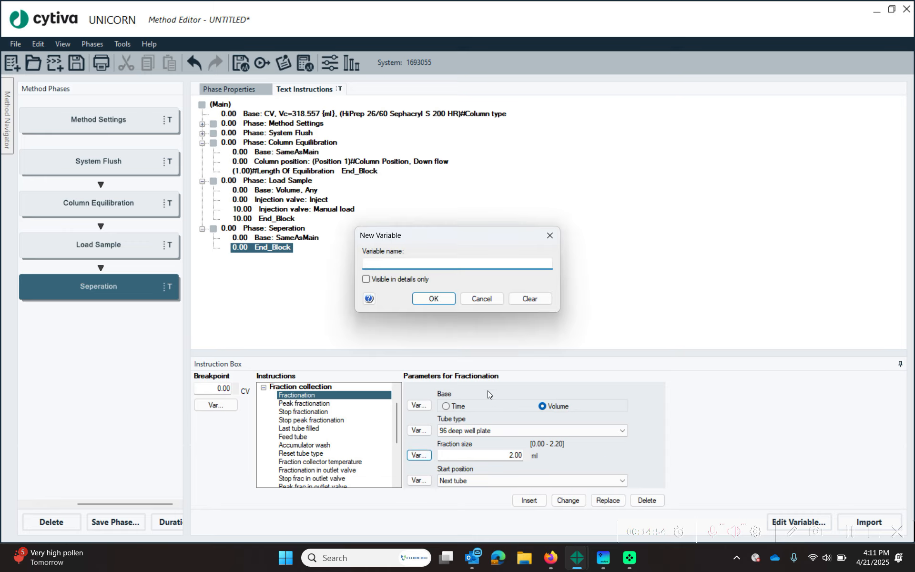
text(Fraction volume)
click(433, 298)
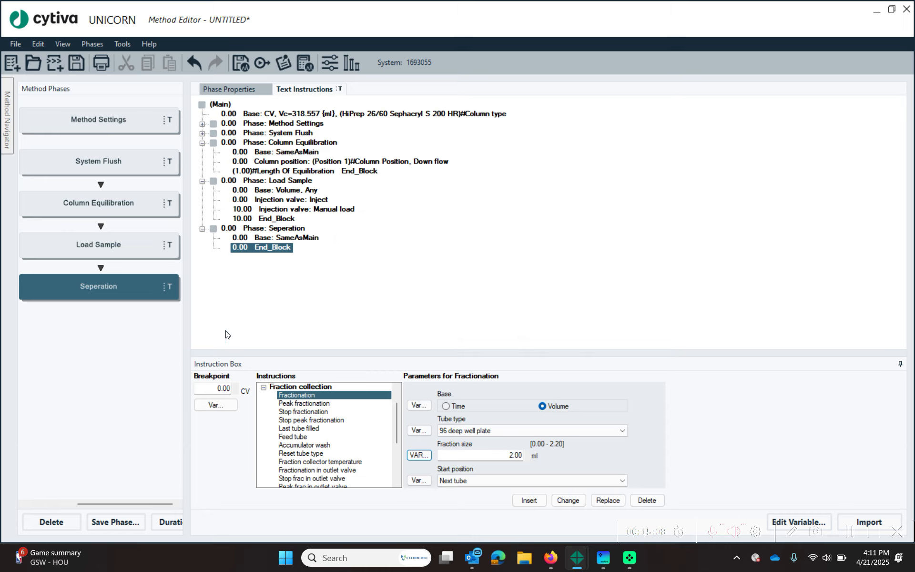
- Insert the fractionation at breakpoint 0.2 CV, exposed as the variable 'Start frac'
double_click(224, 387)
text(0.2)
click(216, 405)
text(Start)
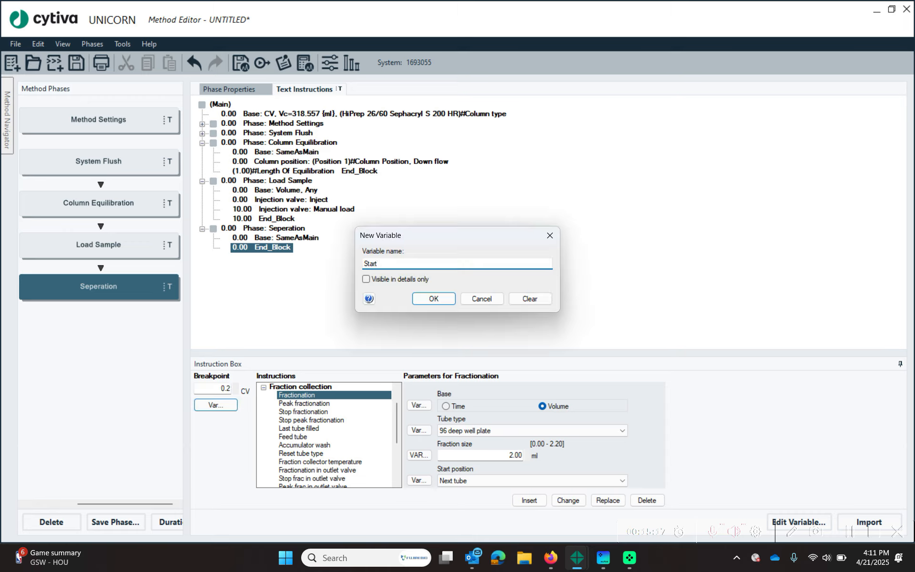
text( frac)
click(445, 298)
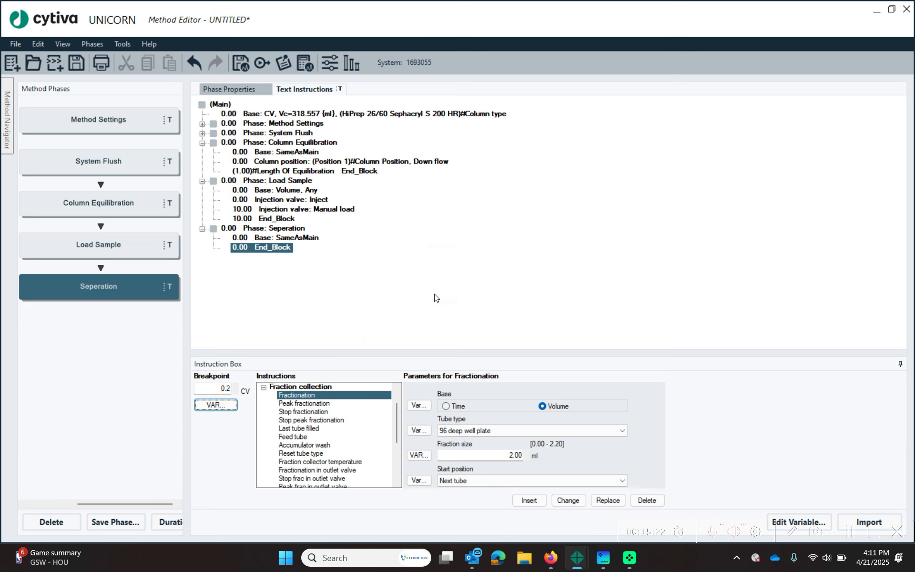
click(528, 500)
click(273, 258)
click(284, 248)
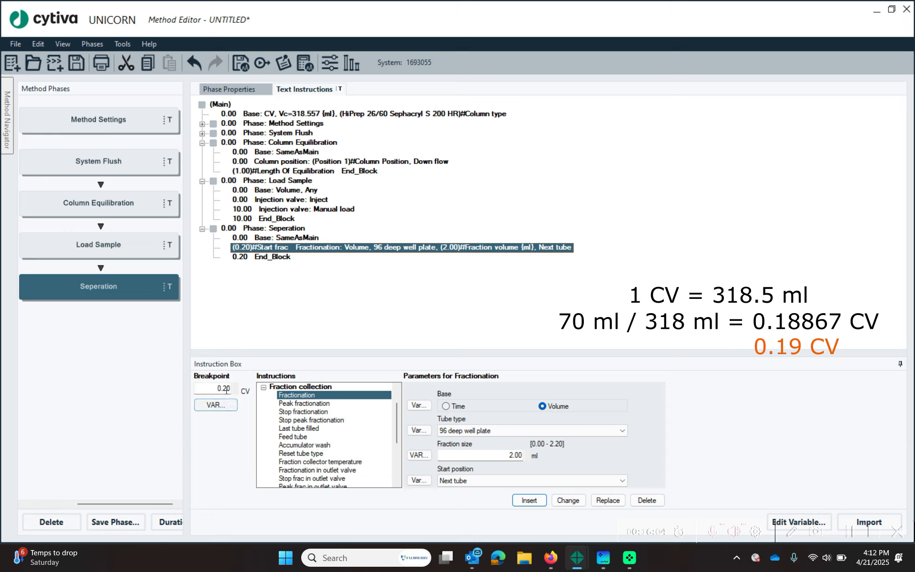
- Insert a Stop fractionation instruction at 0.39 CV in Seperation
click(306, 413)
drag(212, 388, 303, 388)
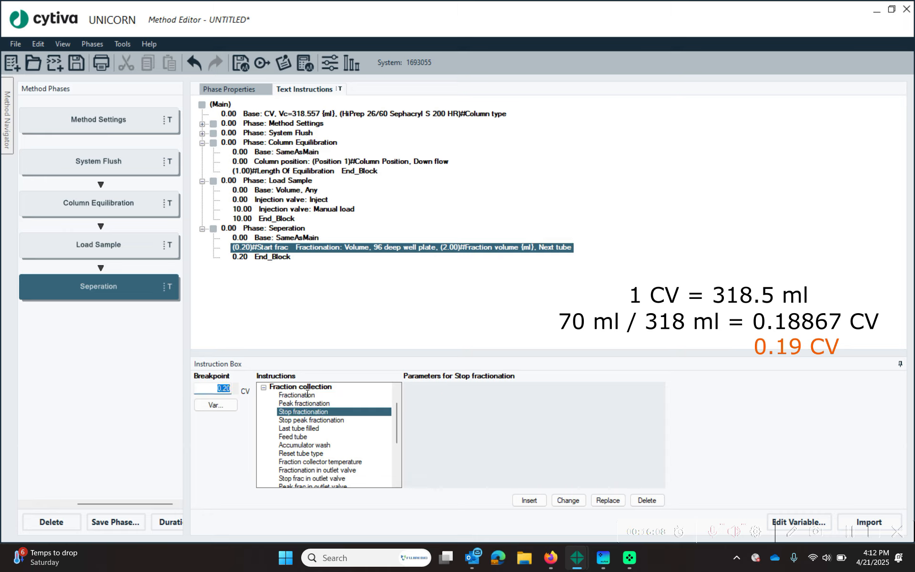
text(0.39)
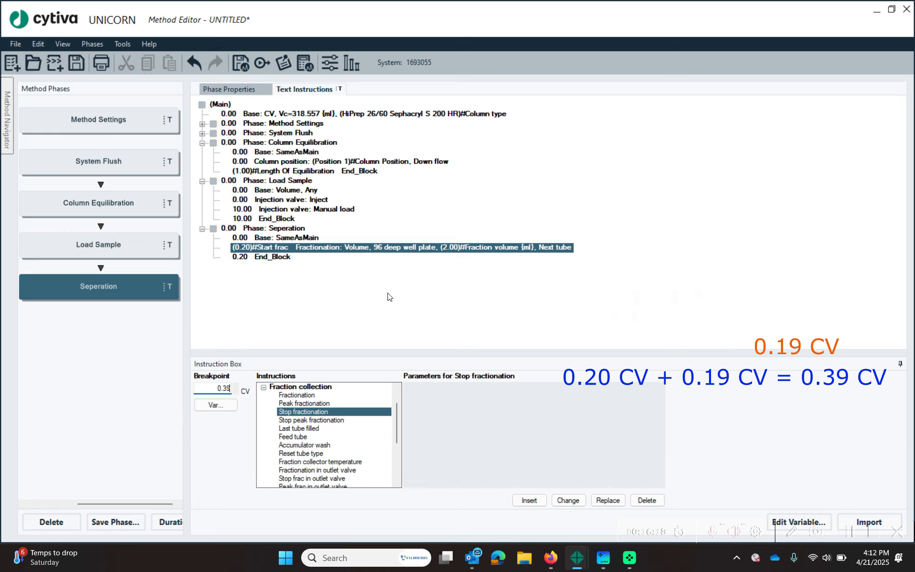
click(529, 501)
- Move the Seperation End_Block breakpoint to 1.25 CV
click(279, 268)
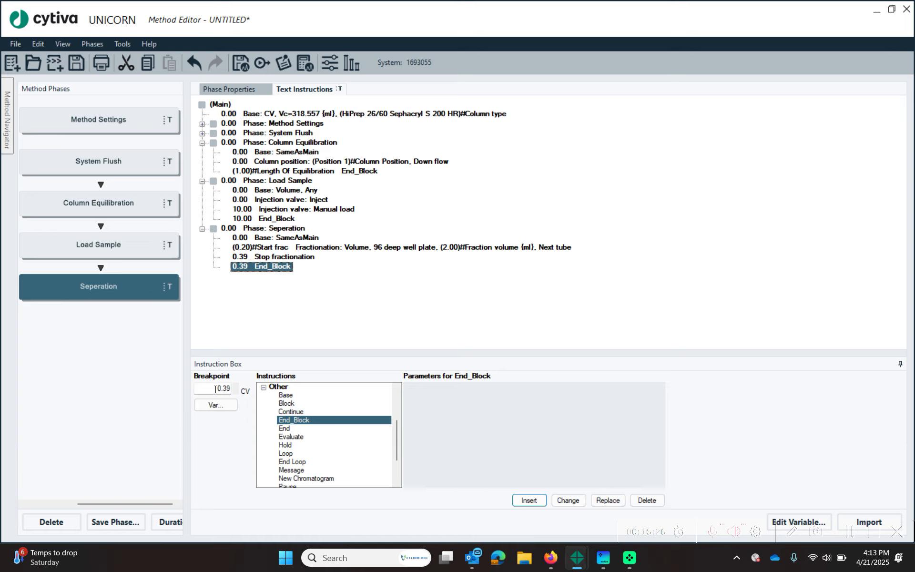
drag(214, 388, 295, 389)
text(1)
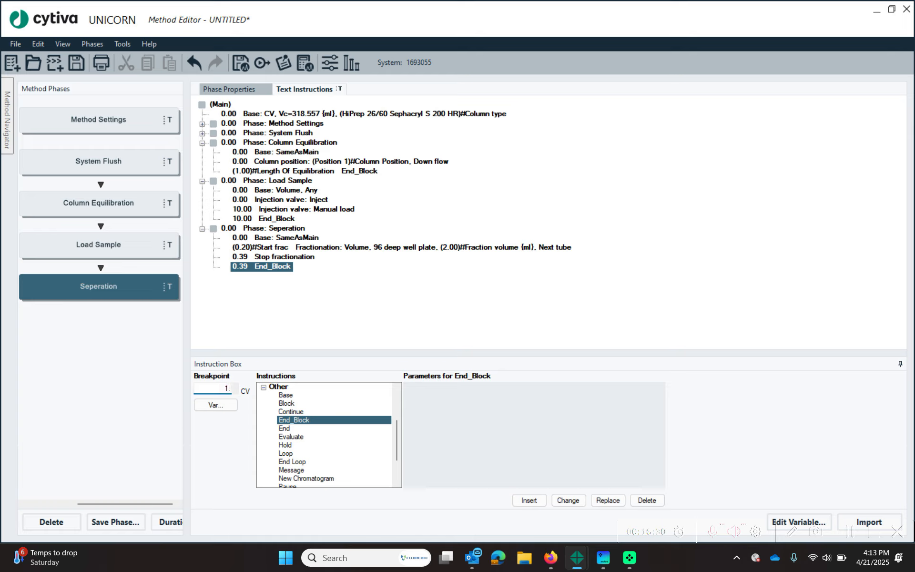
text(.25)
click(566, 501)
- Save As 'SEC method 26_60' in the Training Examples folder, correcting a mistyped final digit
click(618, 339)
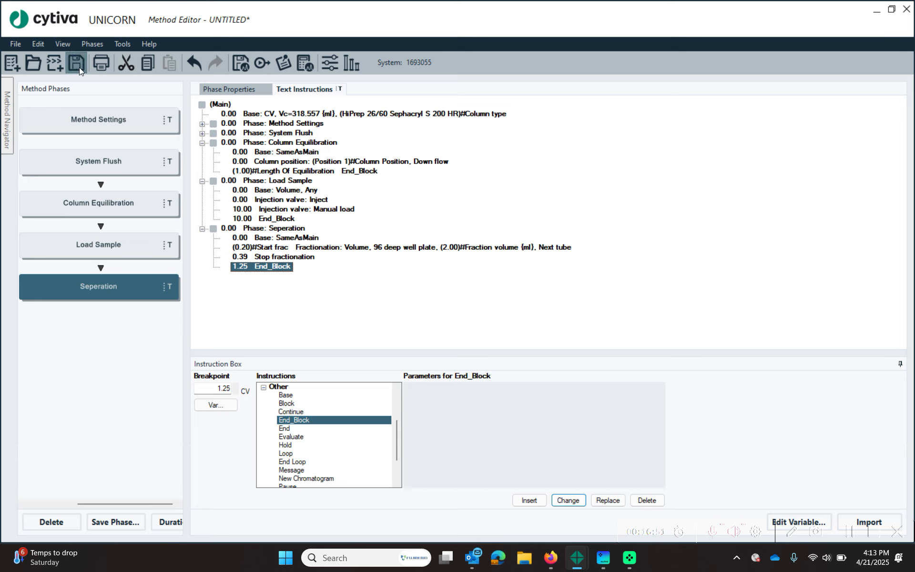
click(16, 43)
click(46, 137)
key(BackSpace)
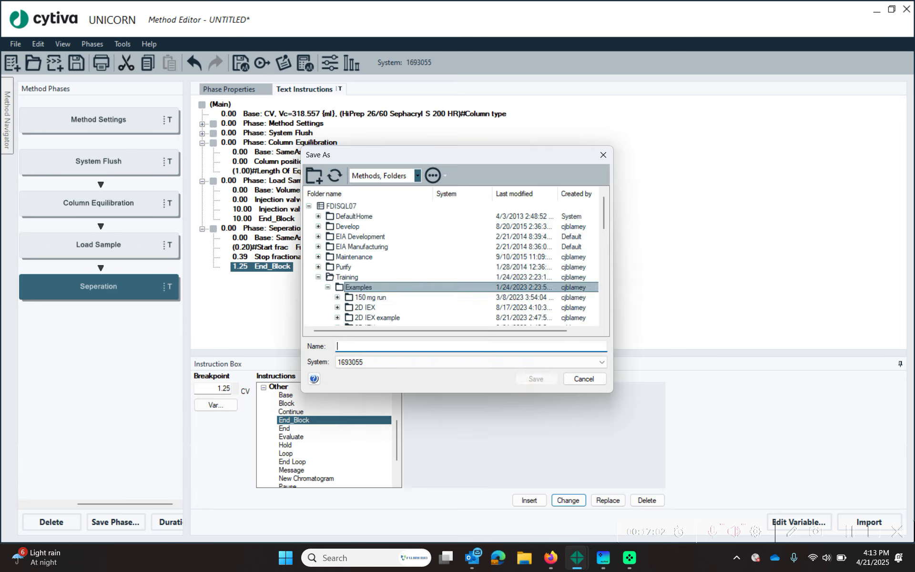
text(SEC method 26_69)
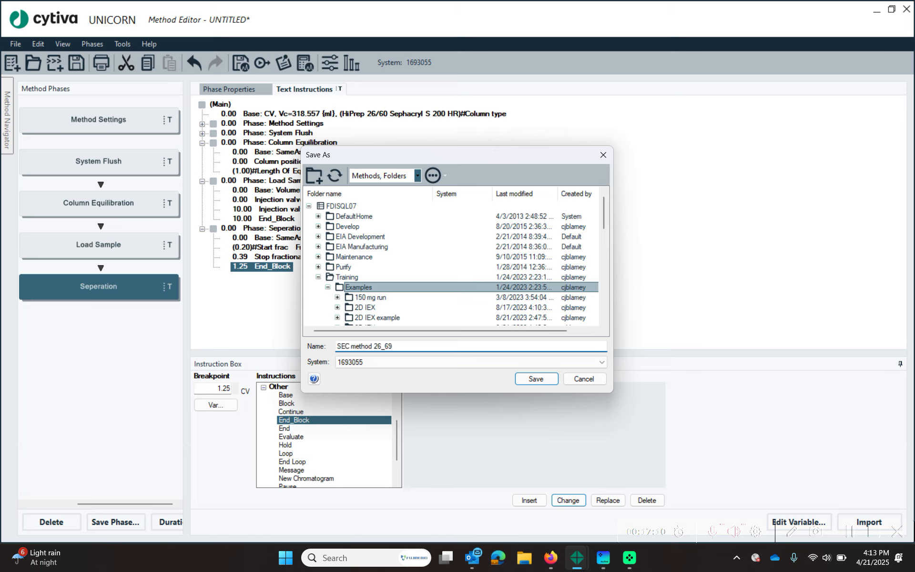
key(BackSpace)
text(0)
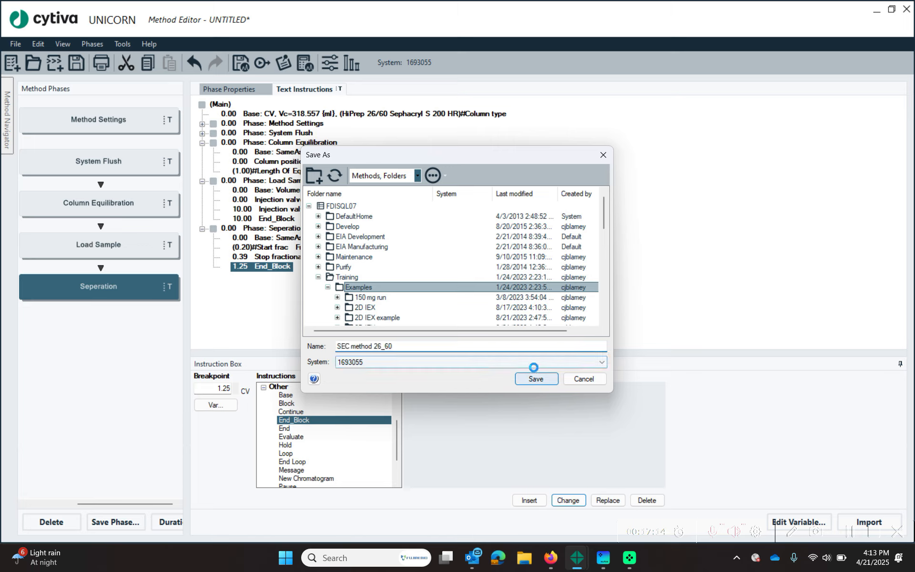
click(527, 384)
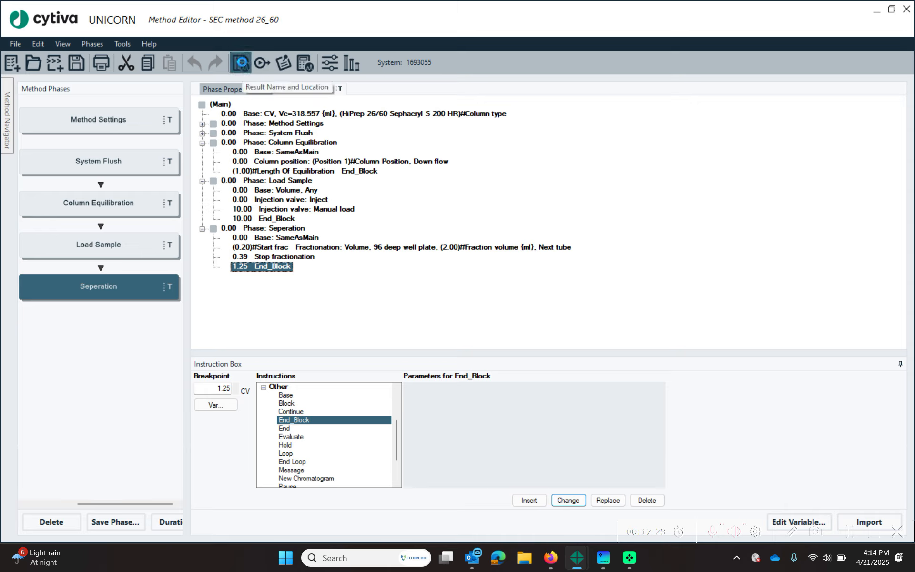
- Set the result location to the Training folder and tick Variable List in Start Protocol
click(241, 63)
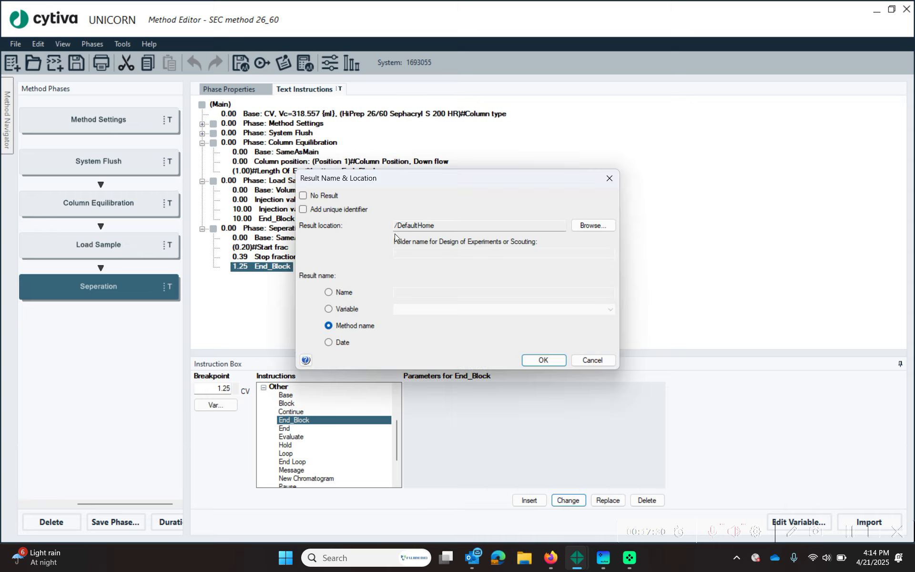
click(599, 223)
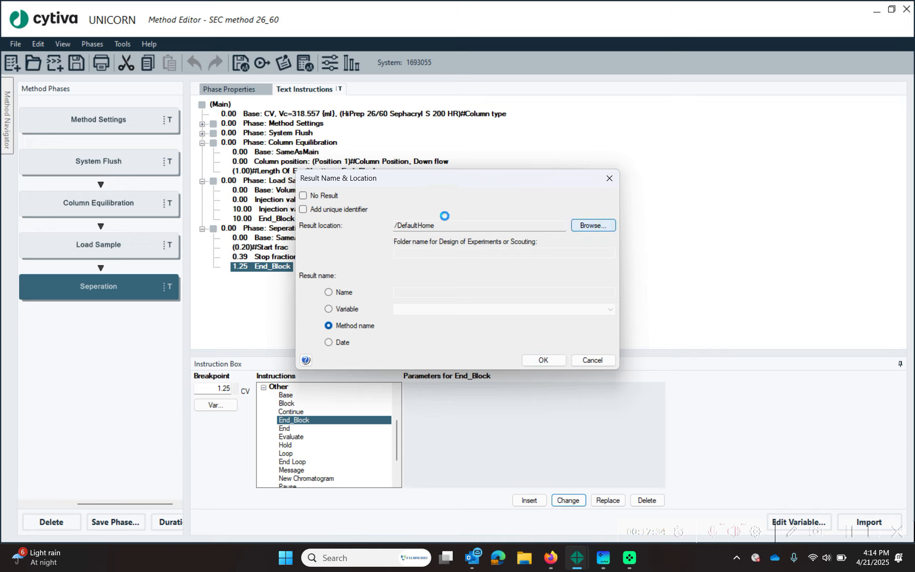
click(334, 243)
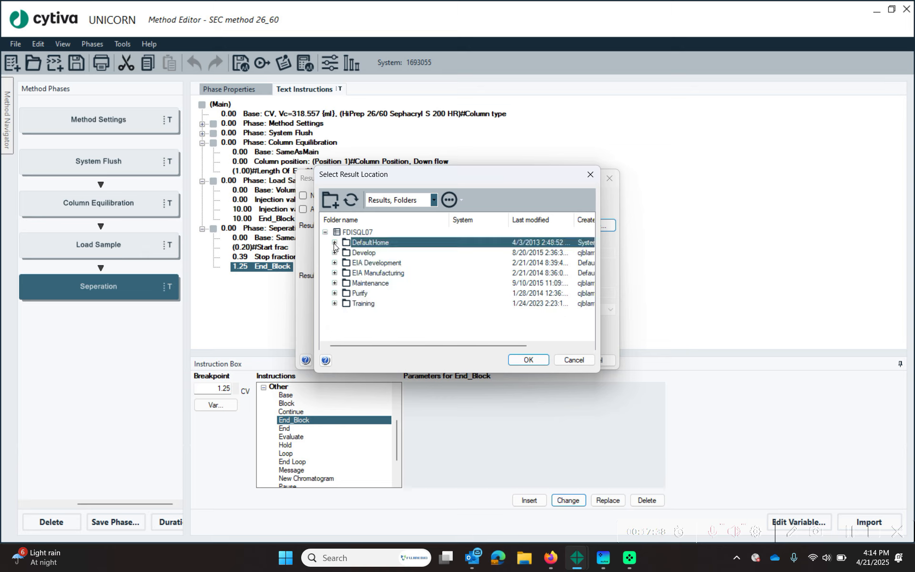
double_click(344, 305)
click(529, 360)
click(547, 363)
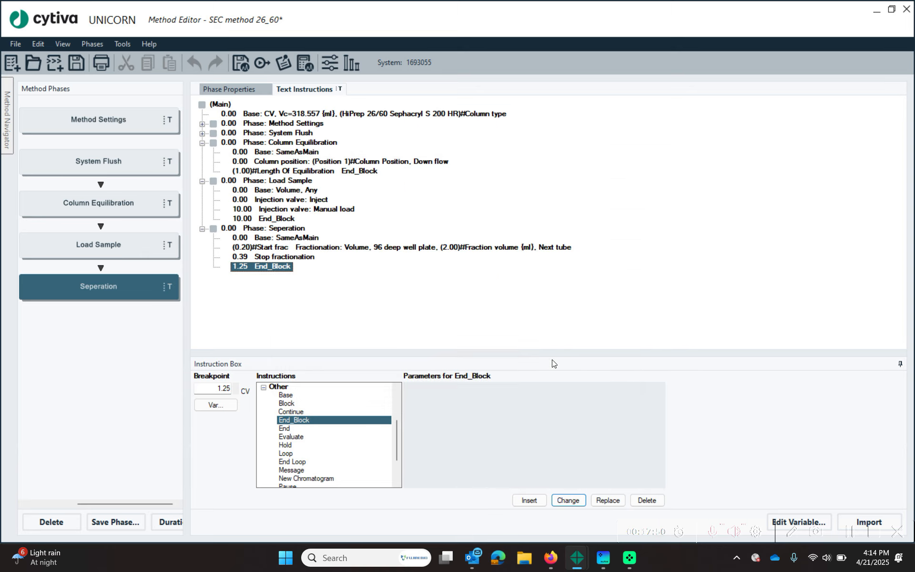
click(262, 64)
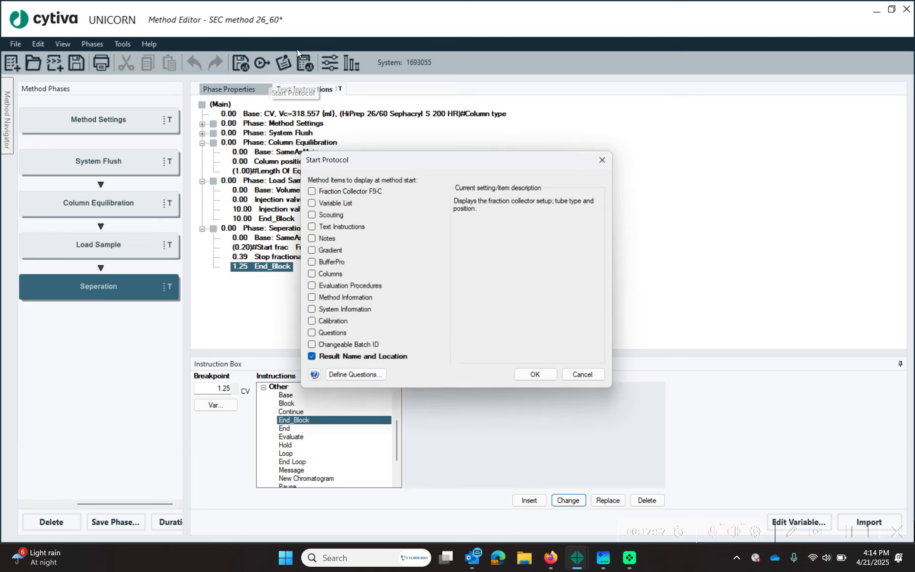
click(310, 204)
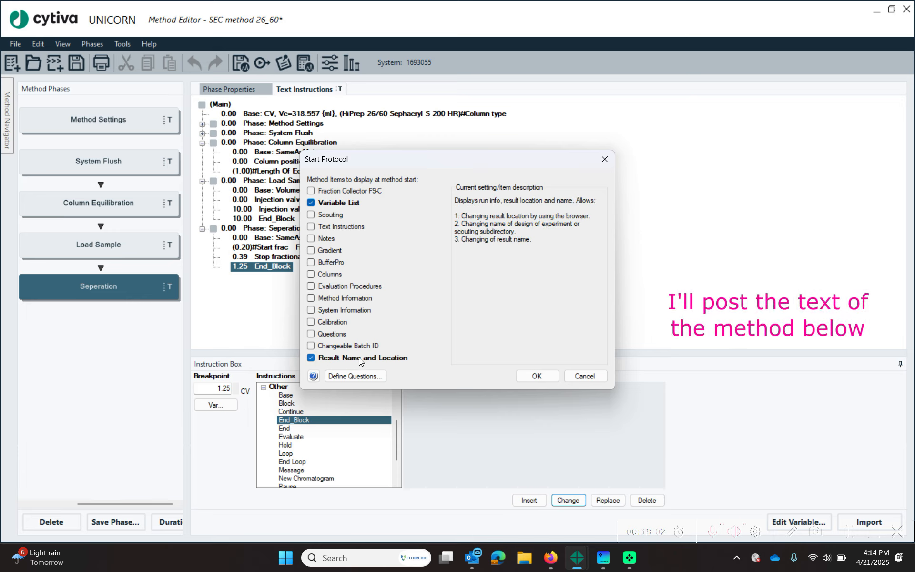
- Accept the Start Protocol choices and save SEC method 26_60 from the toolbar
click(543, 377)
click(541, 153)
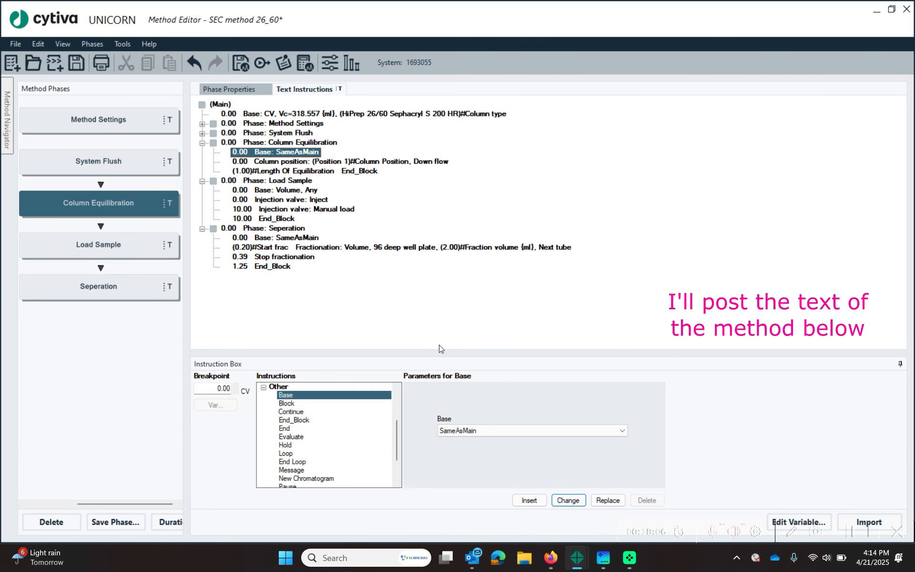
click(70, 67)
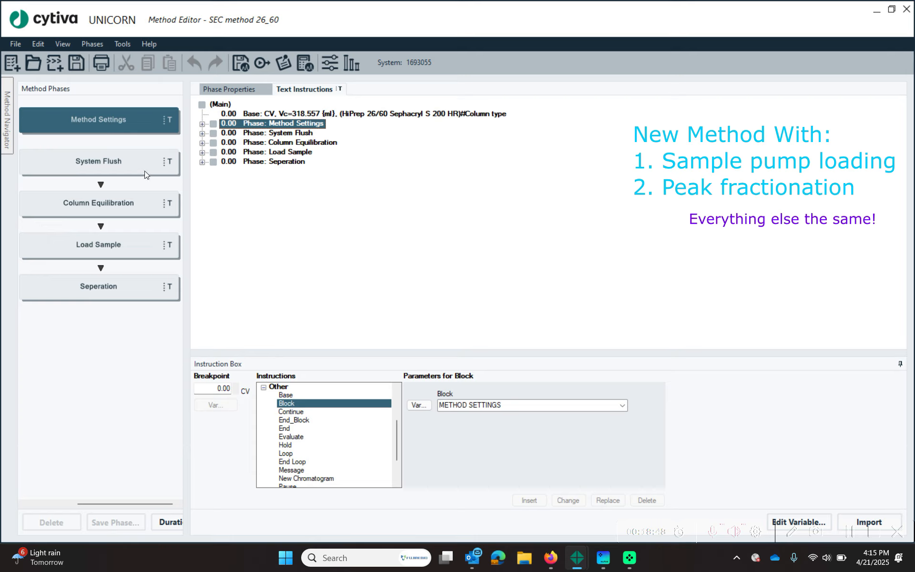
- Expand Method Settings and insert a new block named 'Method Flowrate'
click(203, 125)
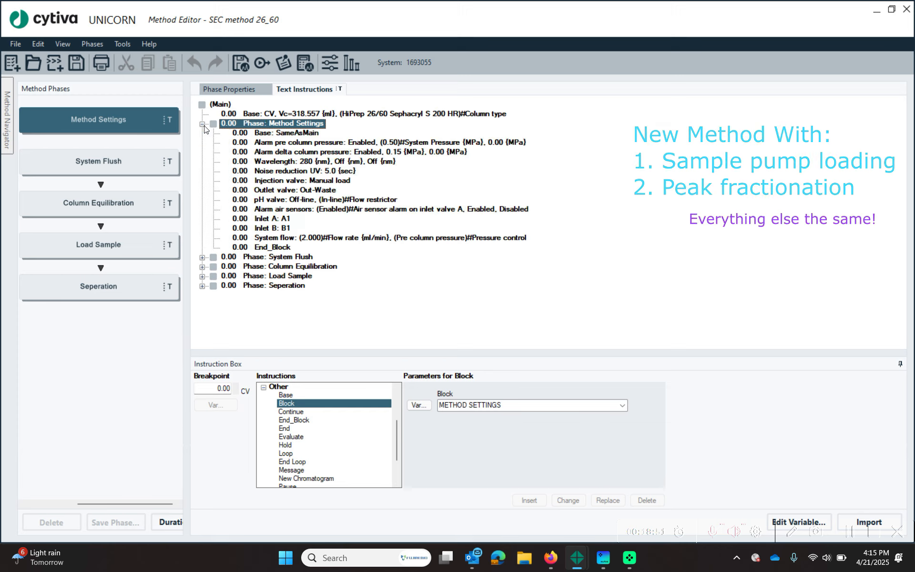
click(274, 285)
click(323, 240)
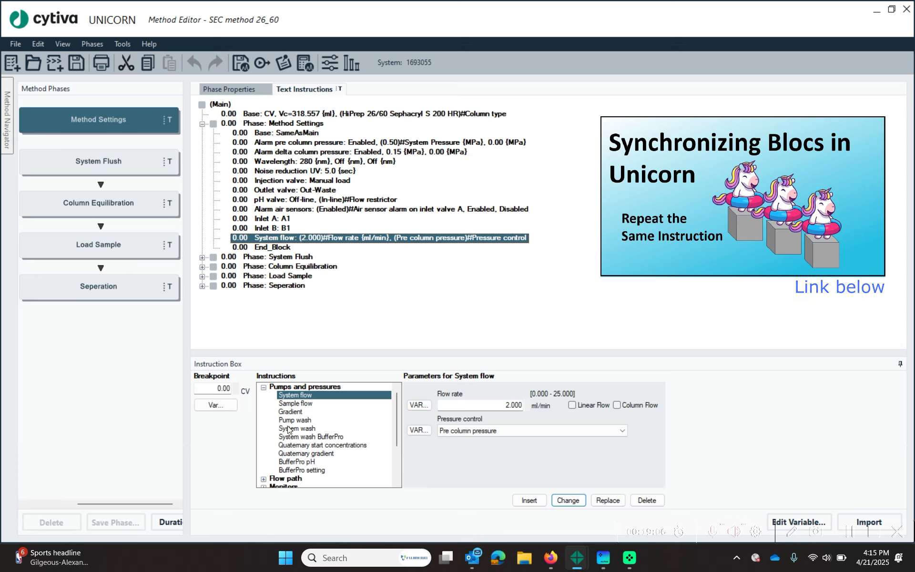
click(263, 387)
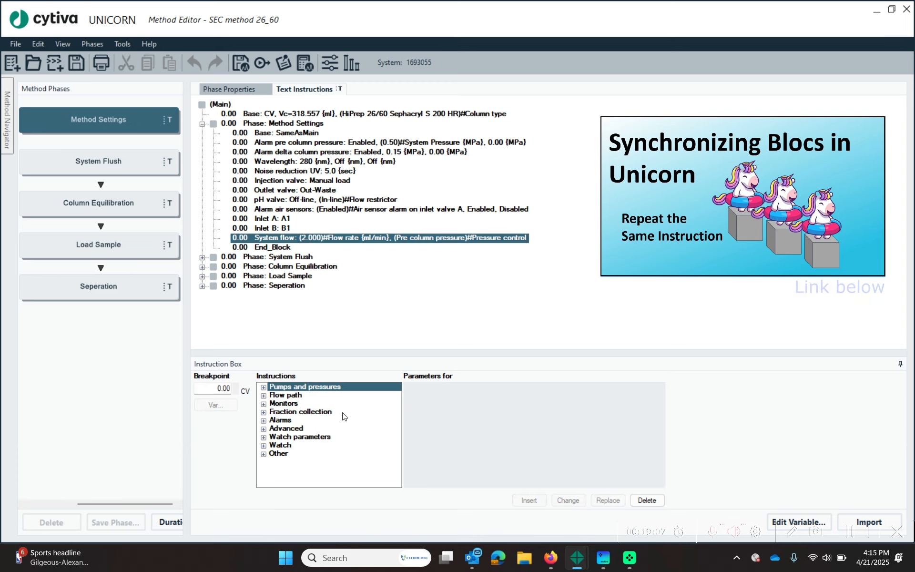
click(266, 453)
click(305, 403)
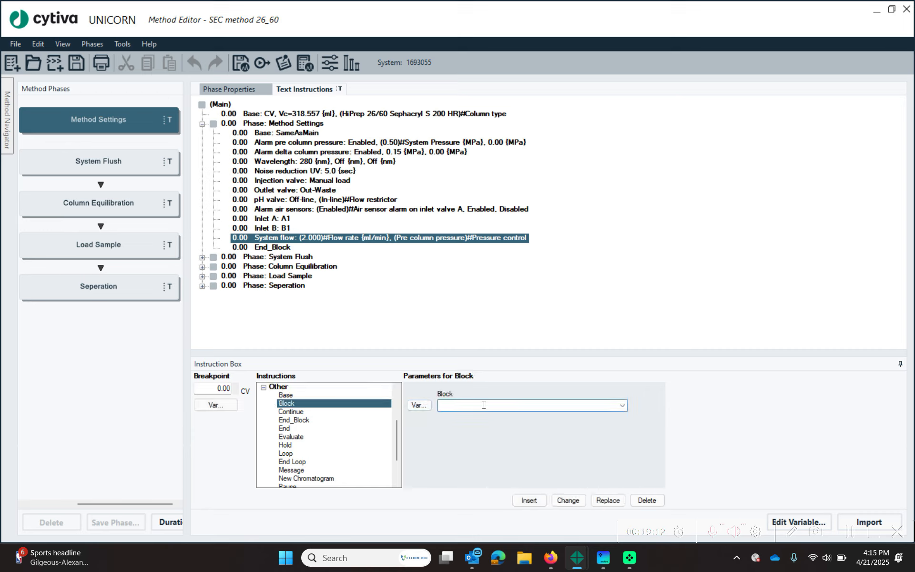
text(Method FLow Rate)
key(BackSpace)
key(BackSpace)
key(BackSpace)
key(BackSpace)
key(BackSpace)
key(BackSpace)
key(BackSpace)
key(BackSpace)
text(lowrate)
click(528, 500)
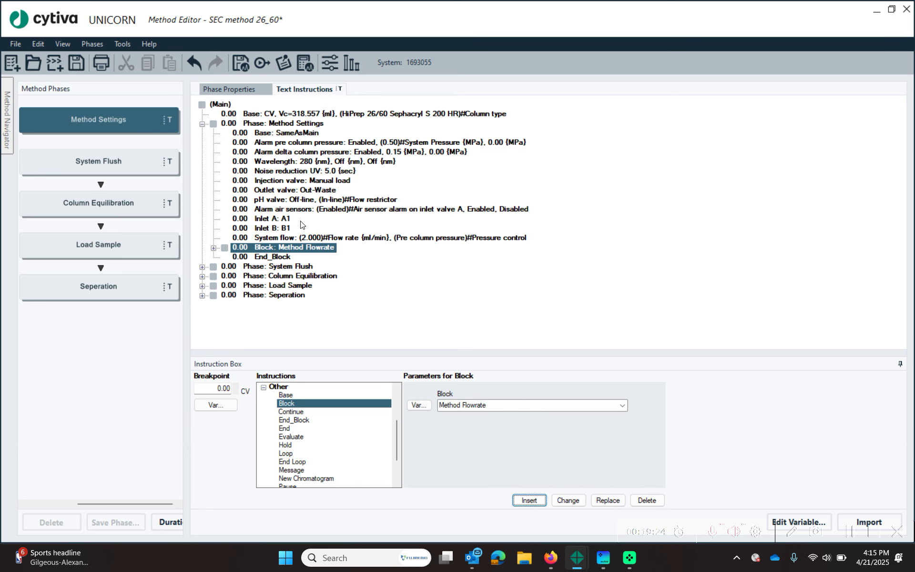
- Cut the 2.000 ml/min System flow instruction and paste it inside the Method Flowrate block
click(307, 238)
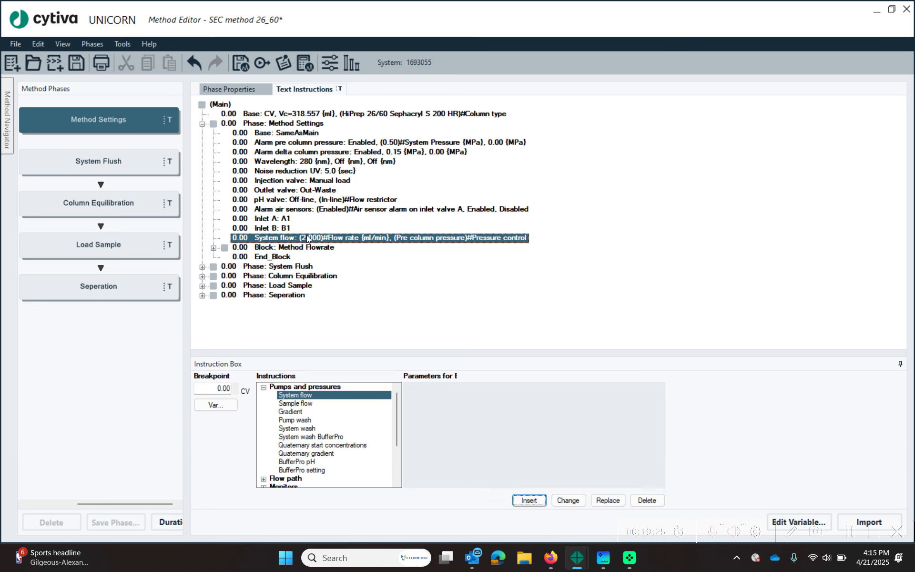
right_click(345, 236)
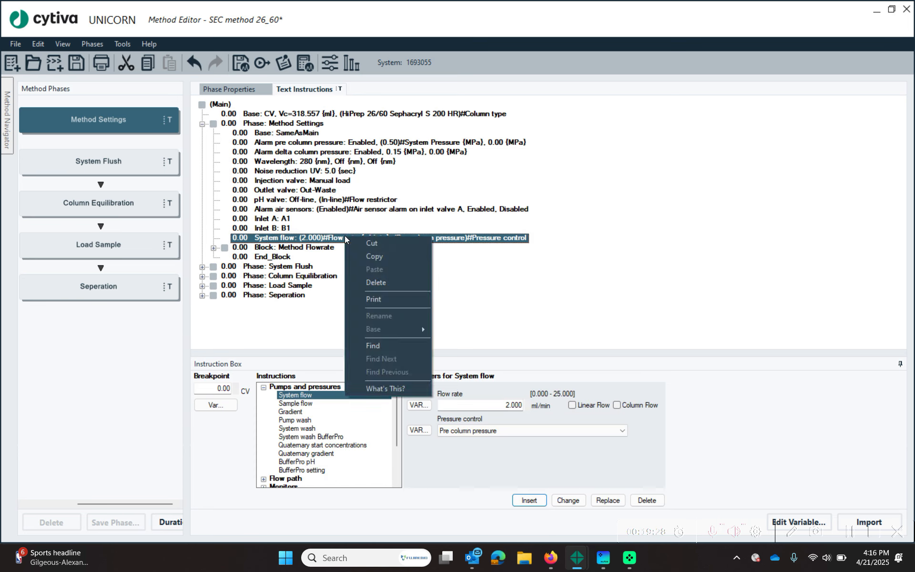
click(373, 243)
click(213, 238)
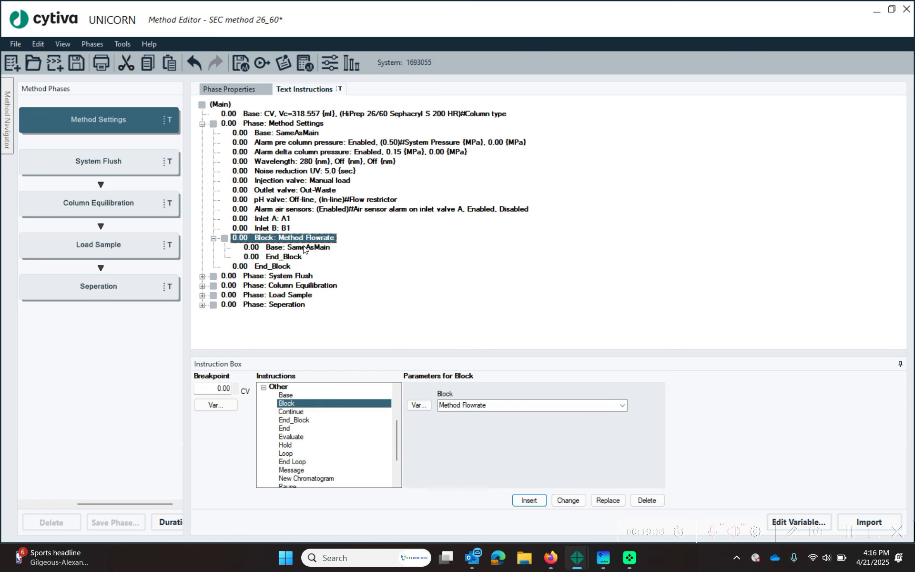
click(303, 249)
right_click(303, 249)
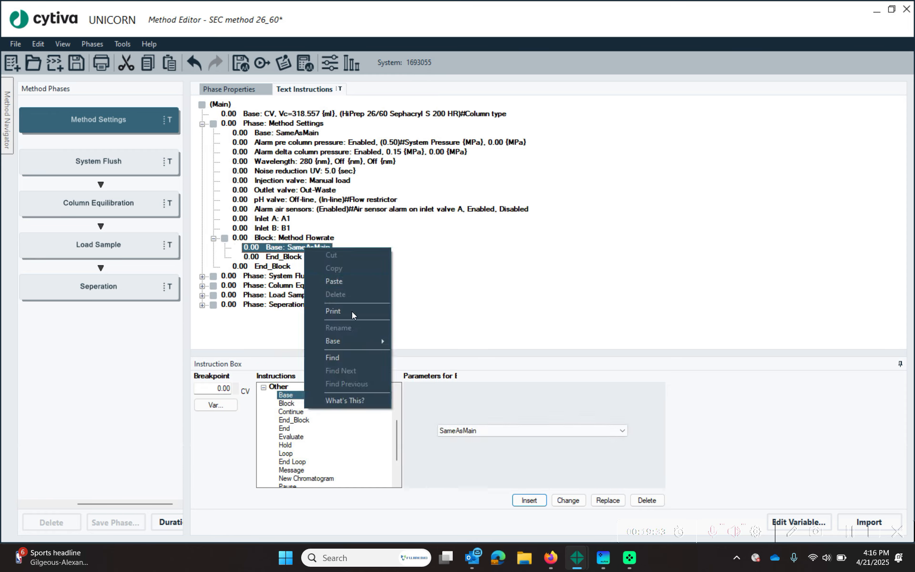
click(342, 281)
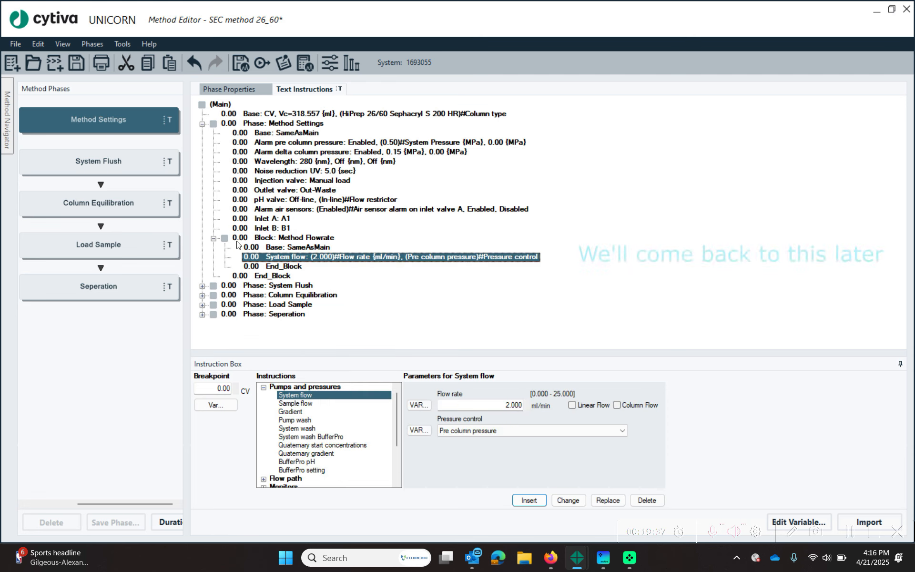
click(213, 238)
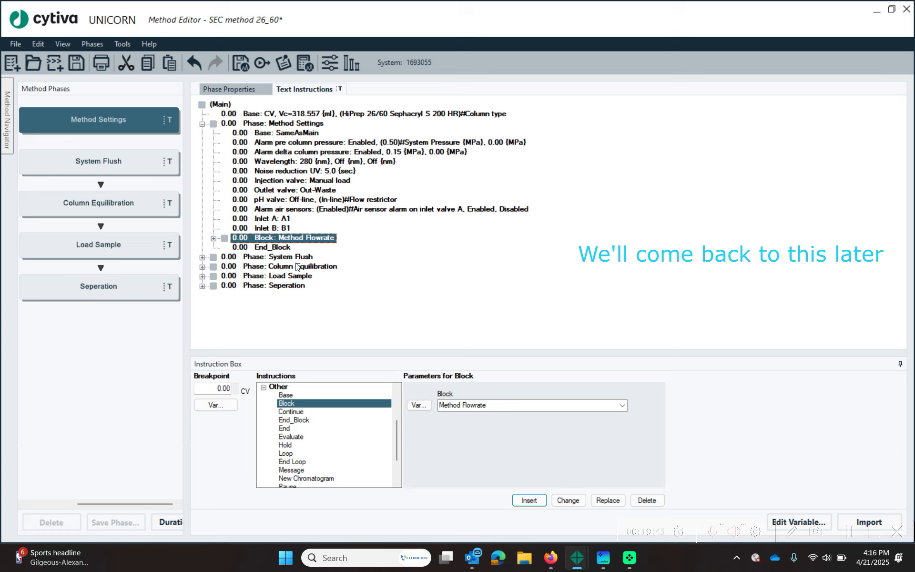
click(296, 261)
- Review the System Flush pump wash and the Column Equilibration column position and end blocks
click(202, 257)
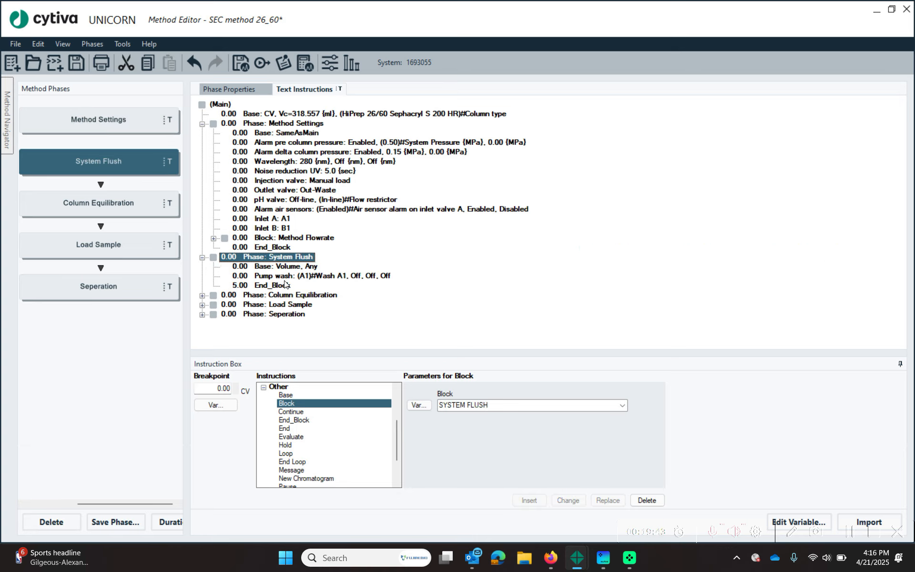
click(282, 277)
click(284, 287)
click(286, 295)
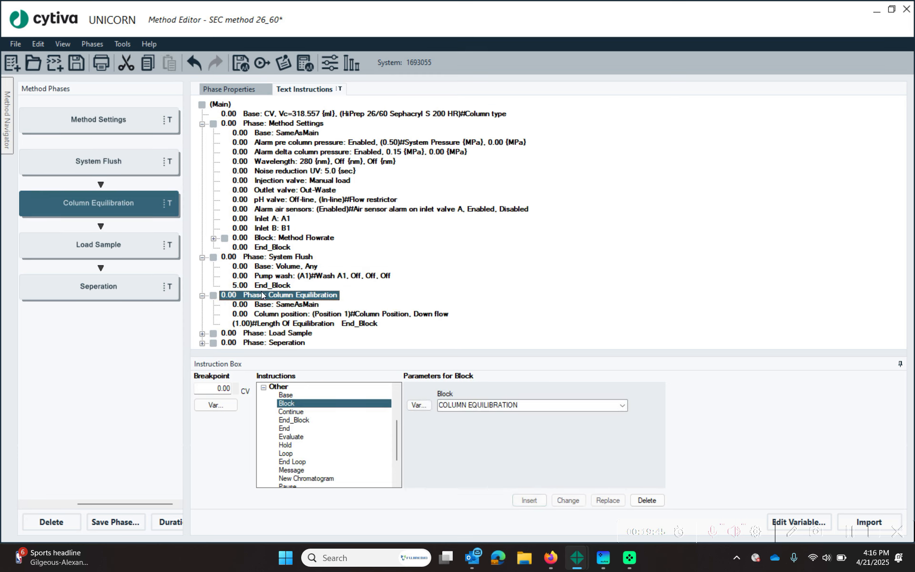
click(345, 314)
click(343, 323)
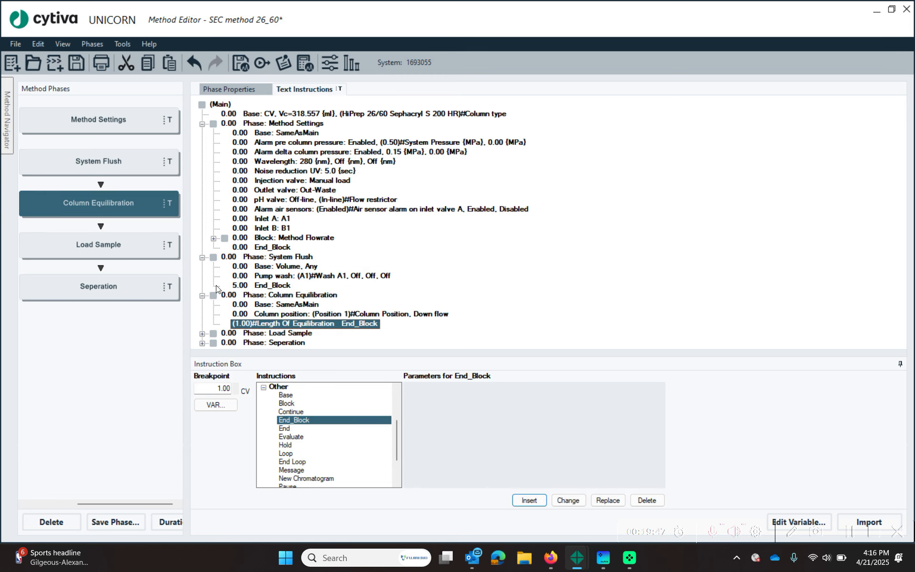
- Collapse the first three phases and expand Load Sample at its Injection valve: Inject step
click(202, 124)
click(202, 134)
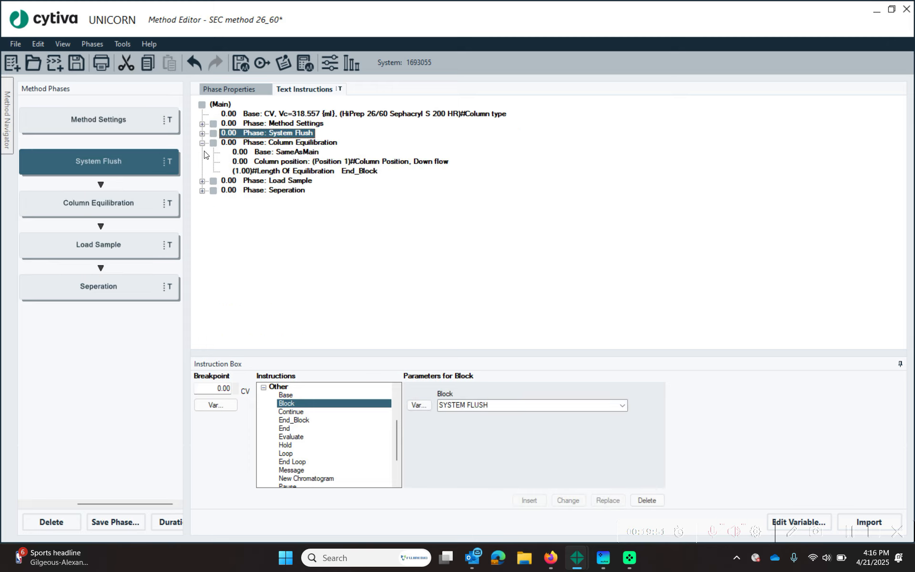
click(202, 142)
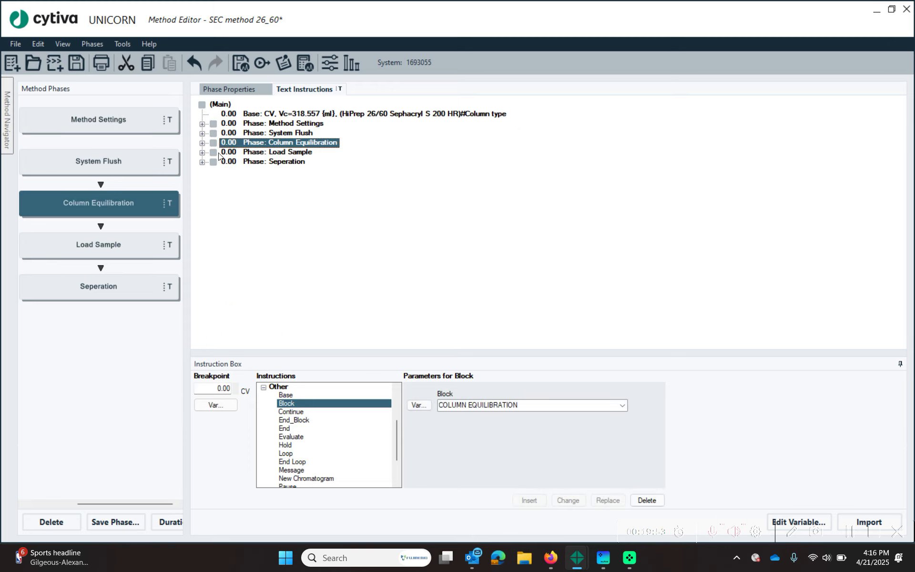
click(228, 152)
click(202, 152)
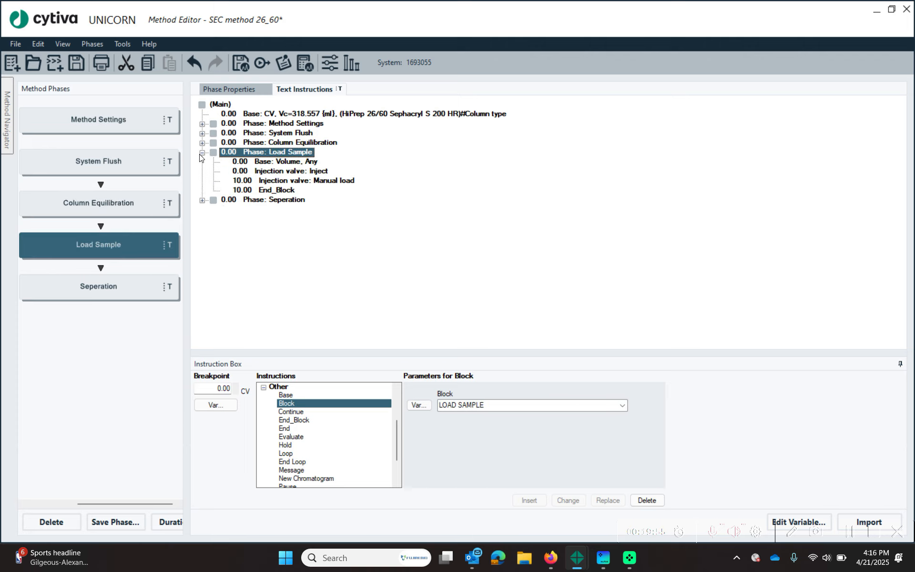
click(317, 172)
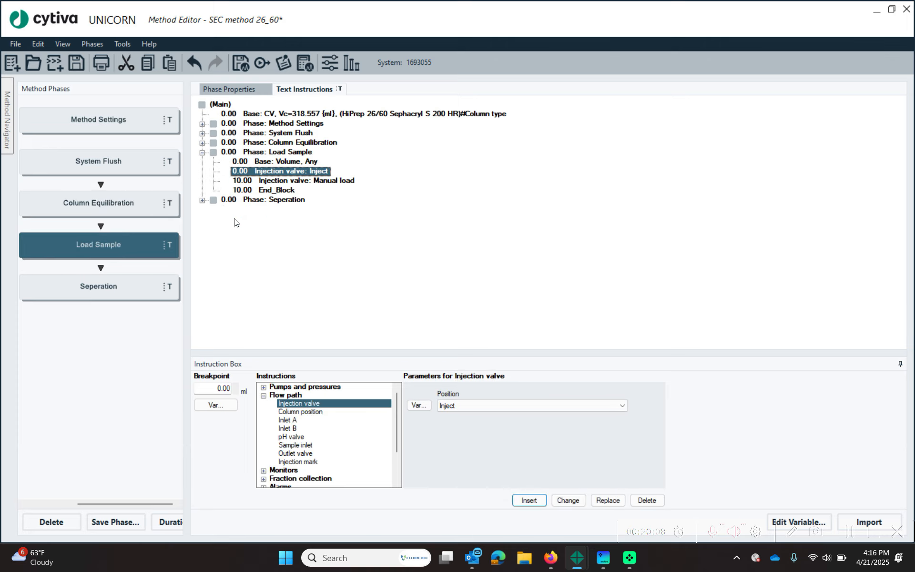
- Insert a 0.000 ml/min System flow step in Load Sample and move it above Injection valve: Inject
click(264, 396)
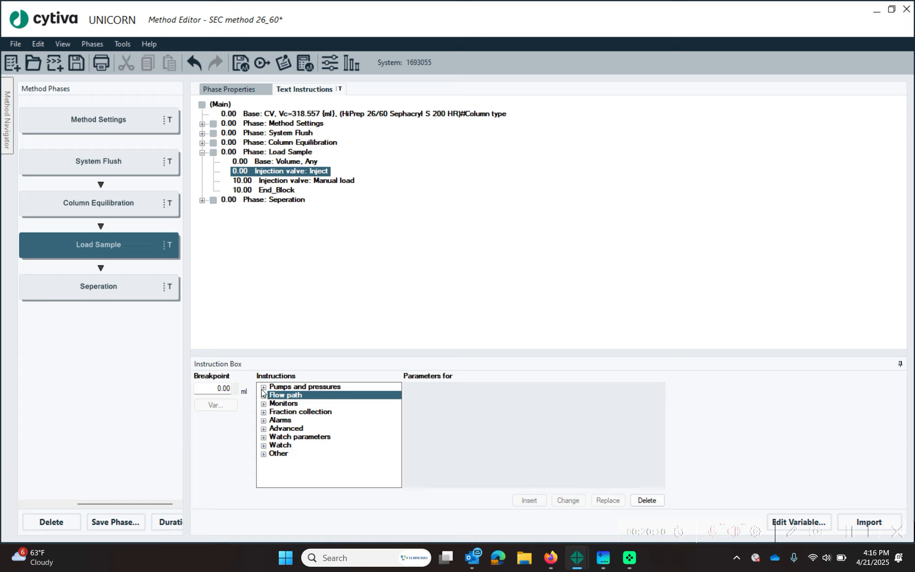
click(264, 388)
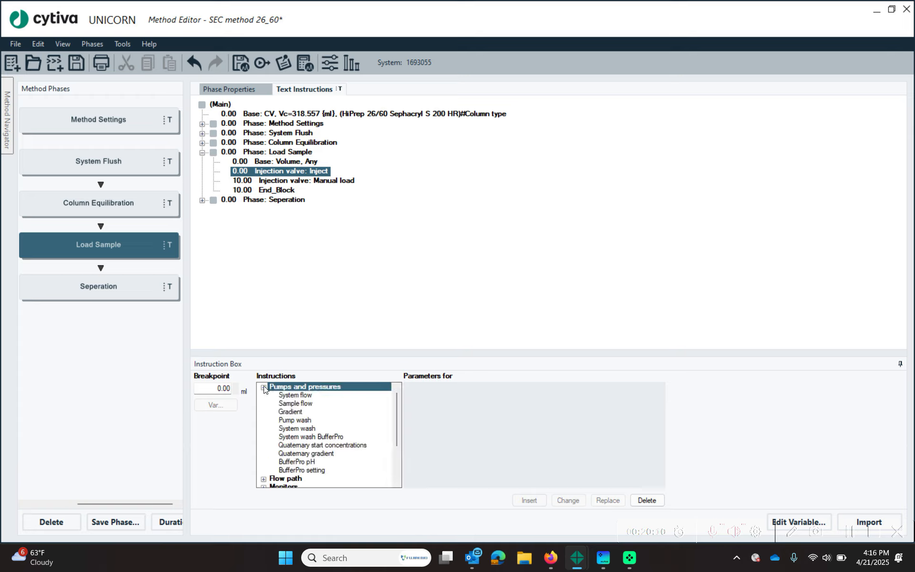
click(305, 395)
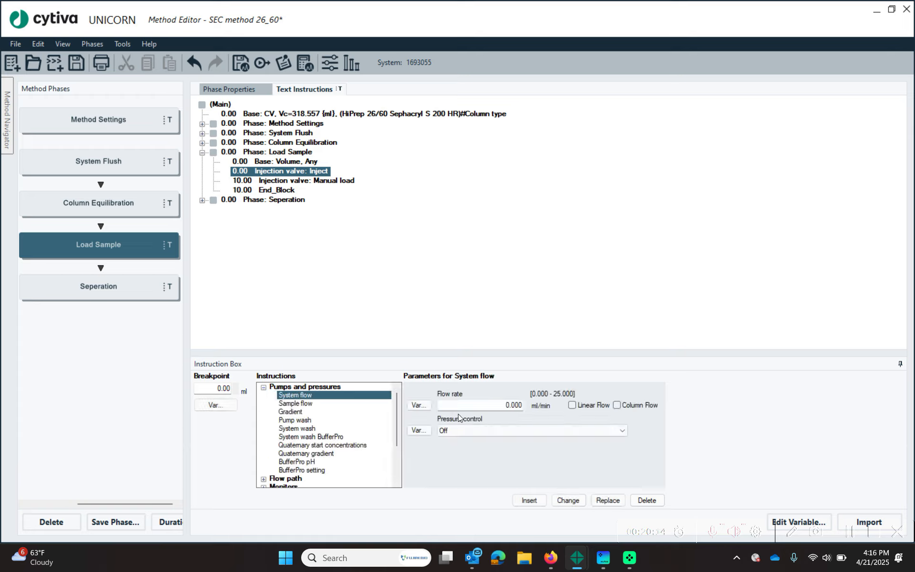
click(529, 500)
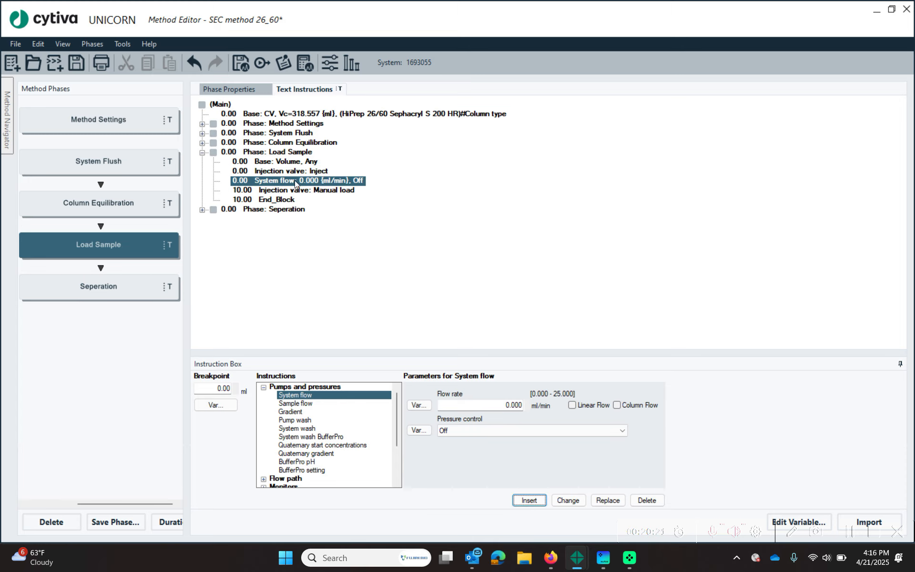
click(322, 198)
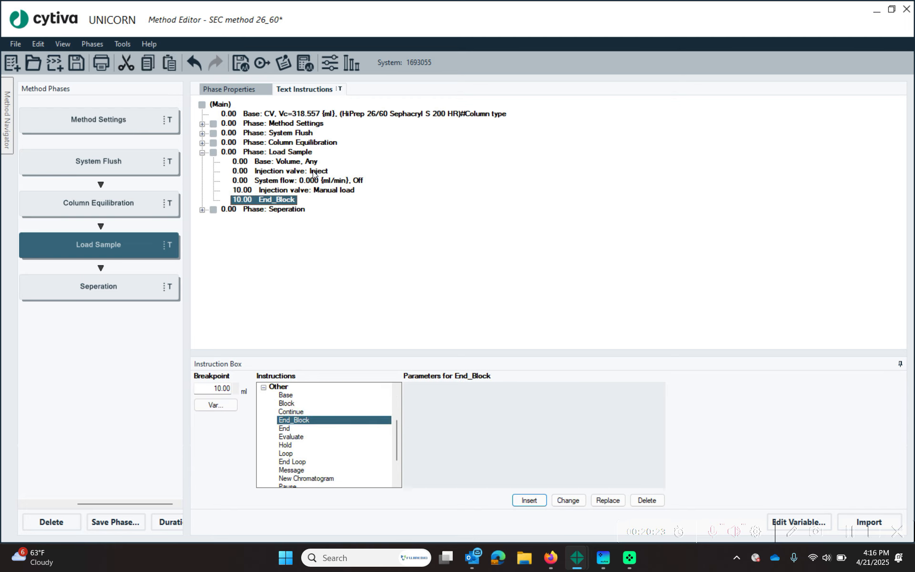
click(313, 172)
drag(313, 180, 252, 184)
click(279, 181)
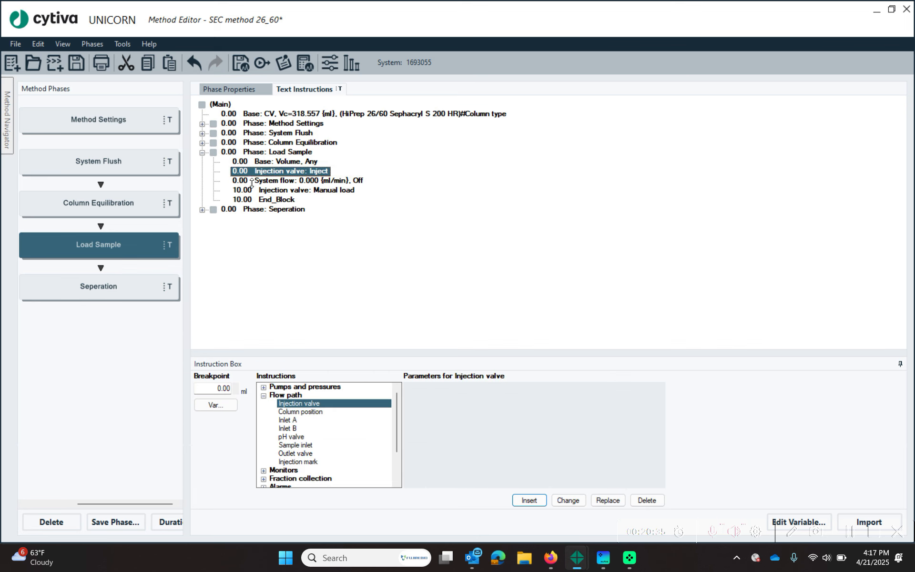
click(293, 183)
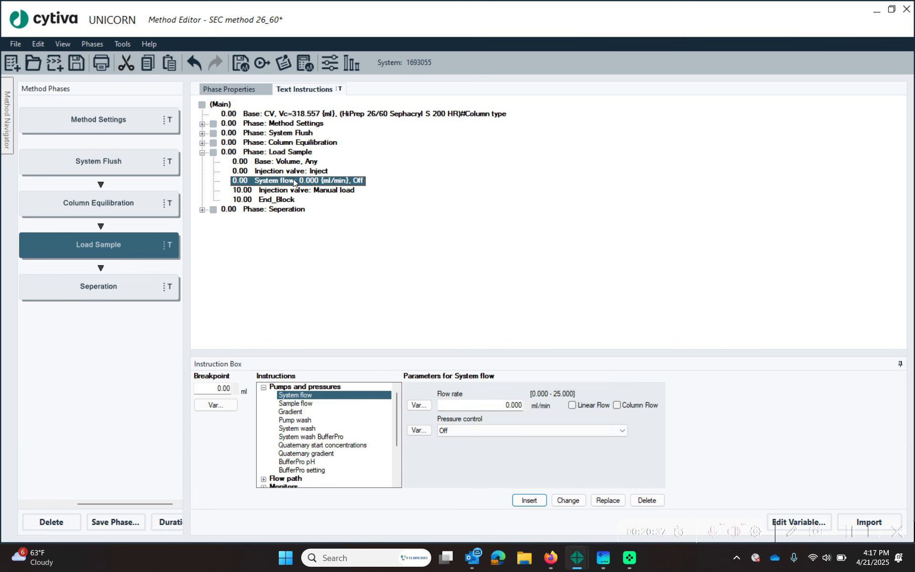
drag(284, 183, 228, 174)
click(254, 181)
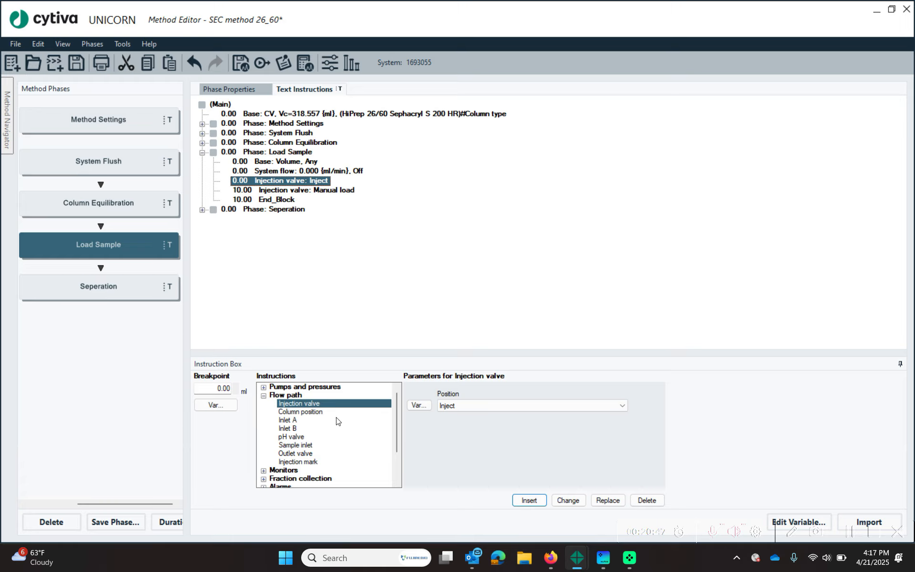
- Insert a Sample inlet instruction with position S1 after the Inject step
click(263, 396)
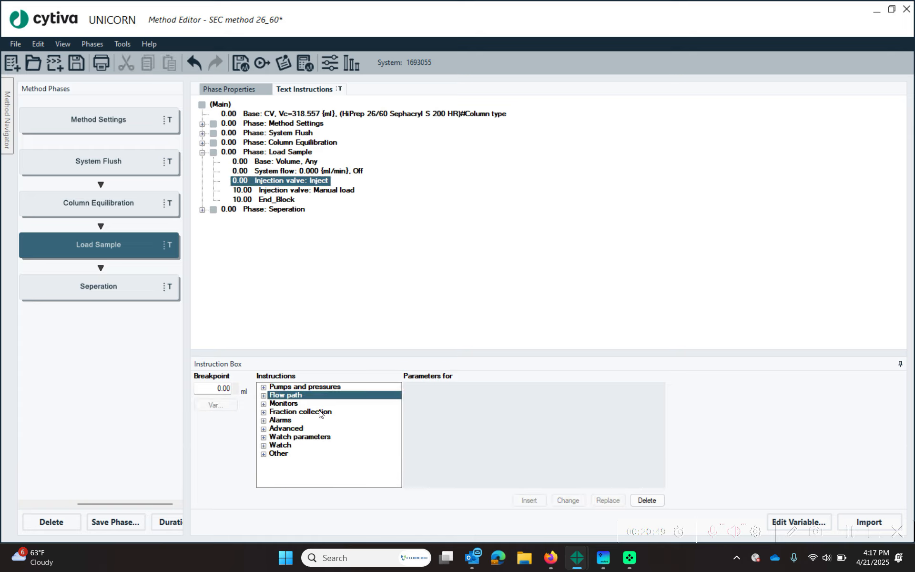
click(263, 396)
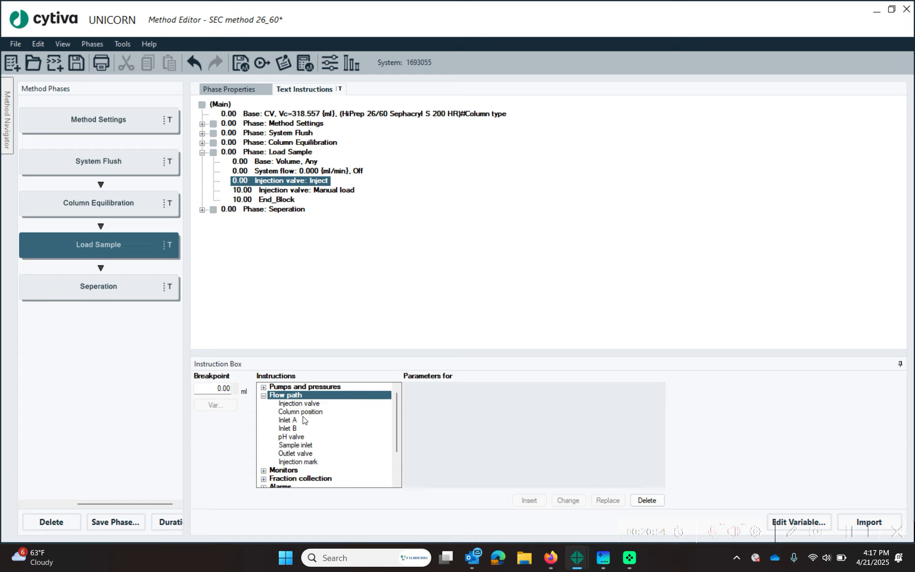
click(305, 445)
click(467, 405)
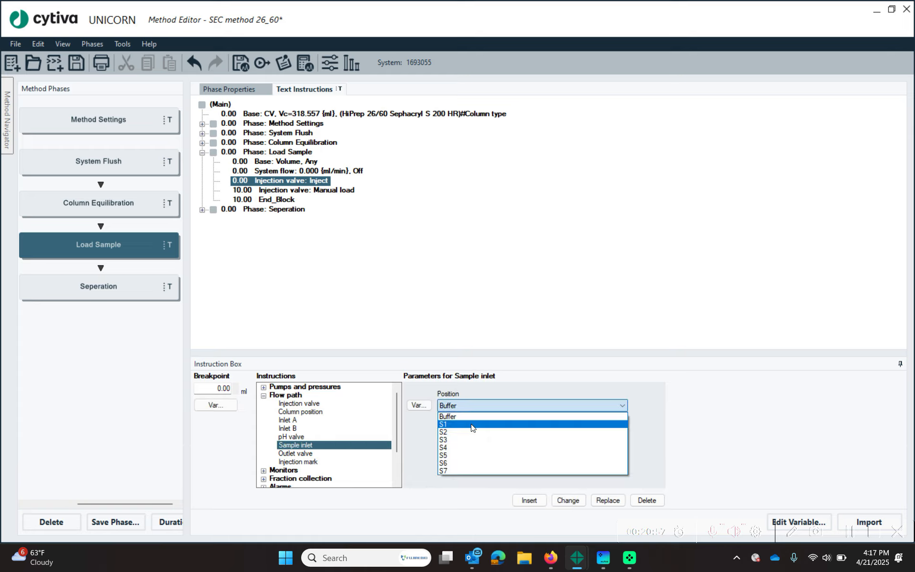
click(472, 424)
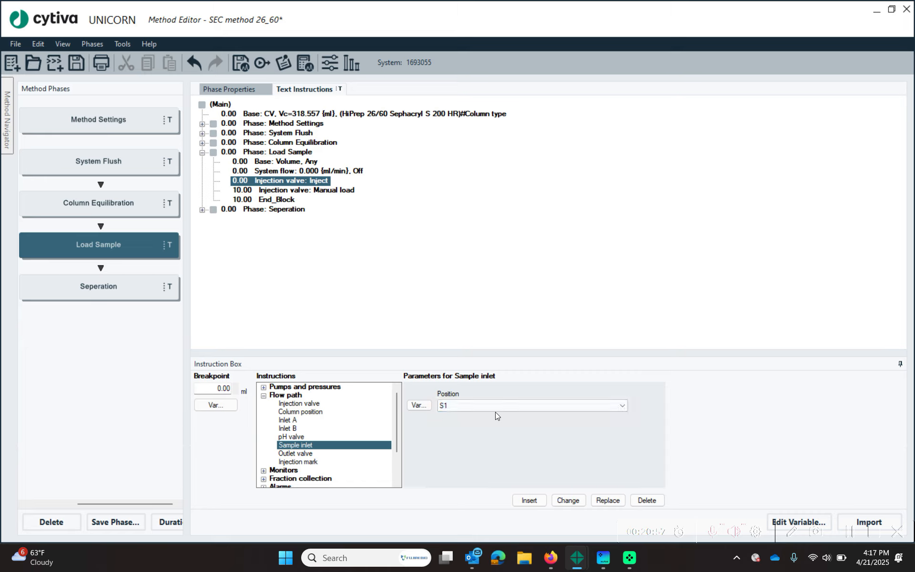
click(529, 500)
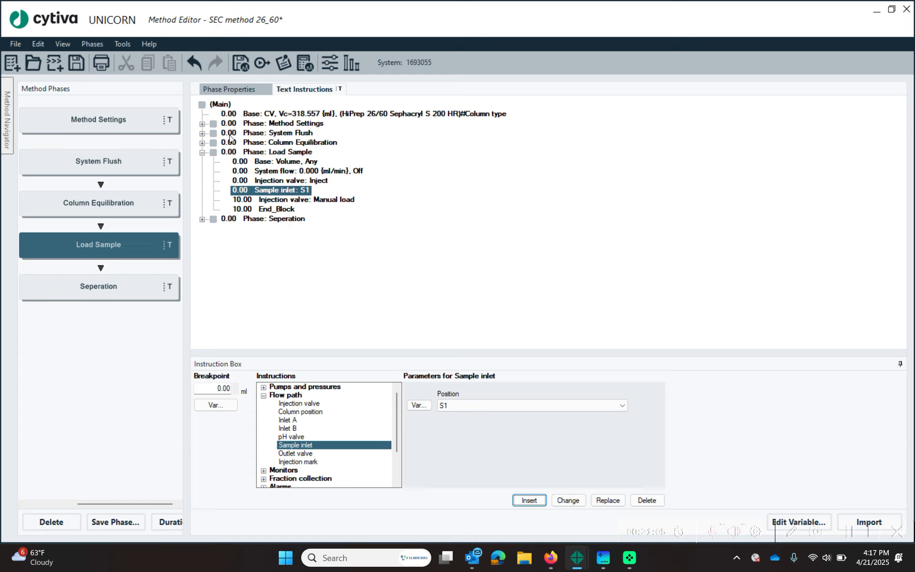
- Base a new Pump wash on the existing one, with Inlet A Off and sample inlet variable 'Wash sample buffer'
click(202, 133)
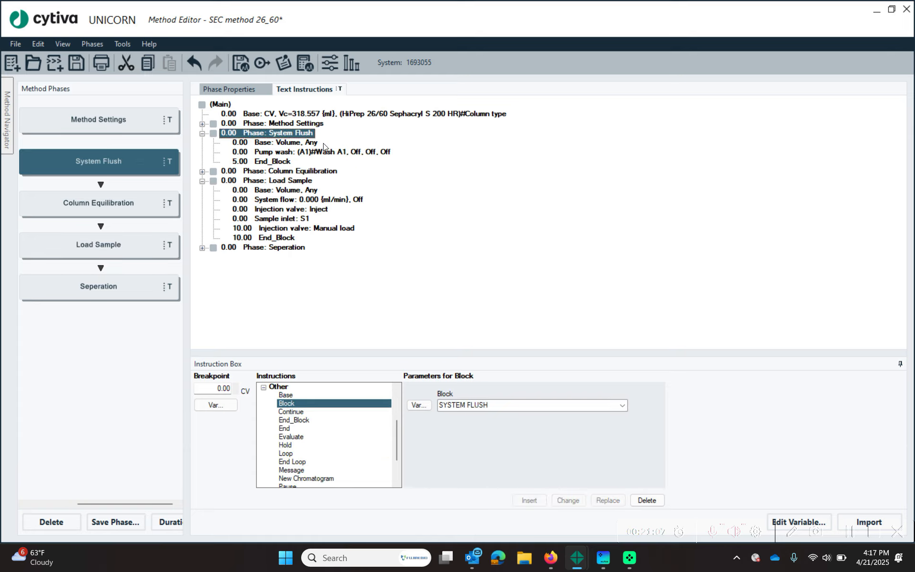
click(310, 153)
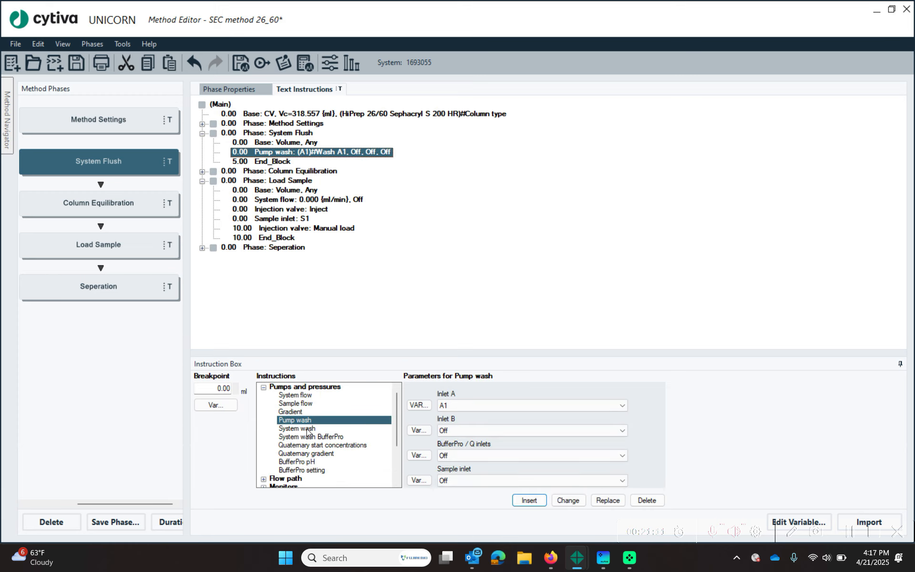
click(492, 406)
click(491, 421)
click(419, 480)
text(Wash sample Bufferuffer)
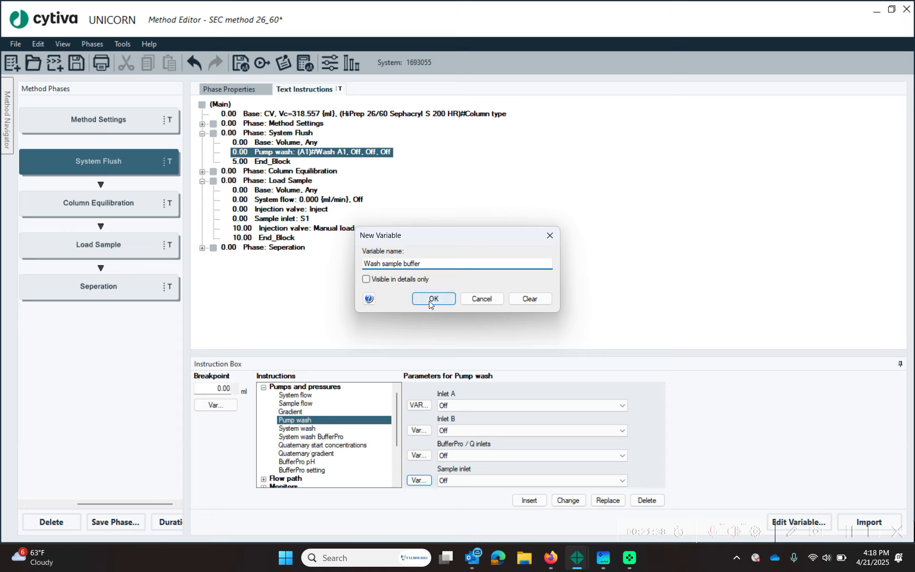
- Remove Inlet A's Wash A1 variable, insert the new Pump wash, and compare it with the original
click(417, 404)
click(538, 295)
click(446, 299)
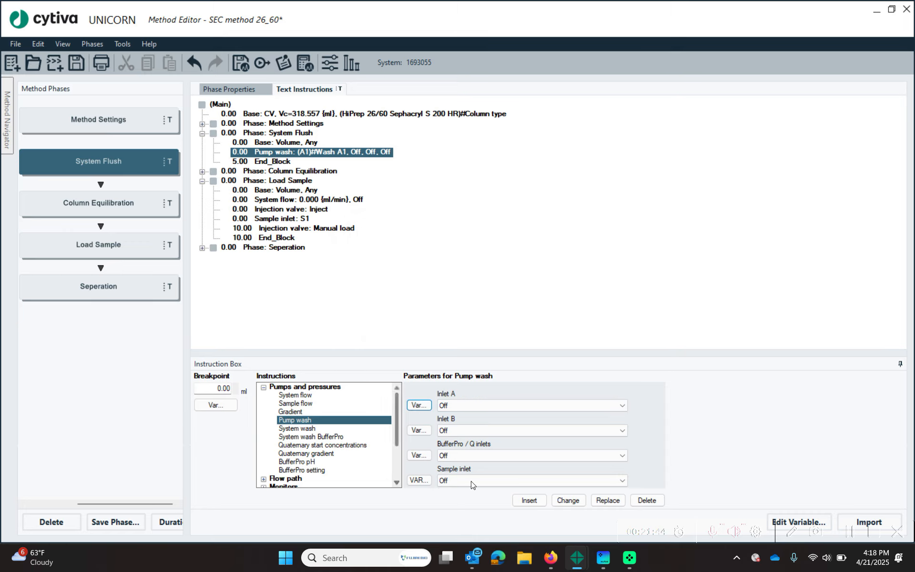
click(529, 499)
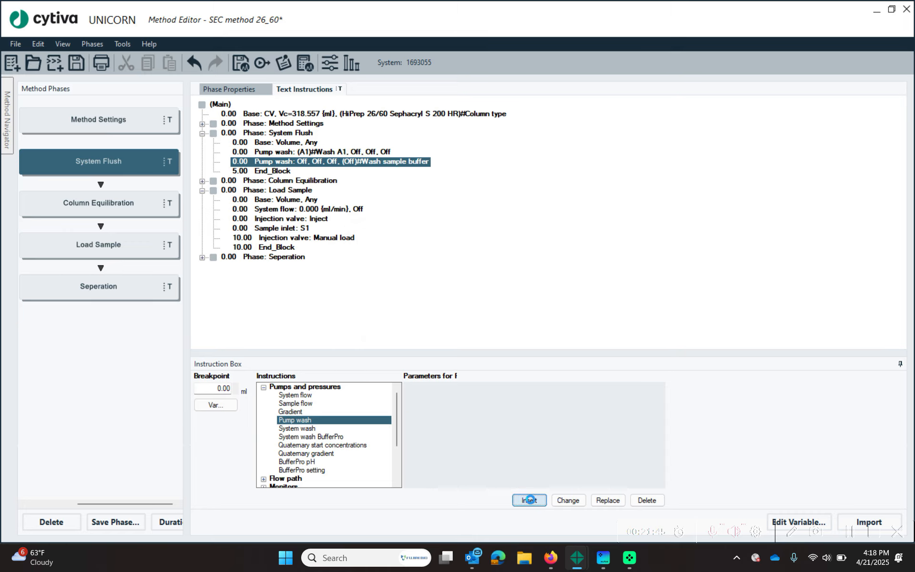
click(313, 155)
click(357, 161)
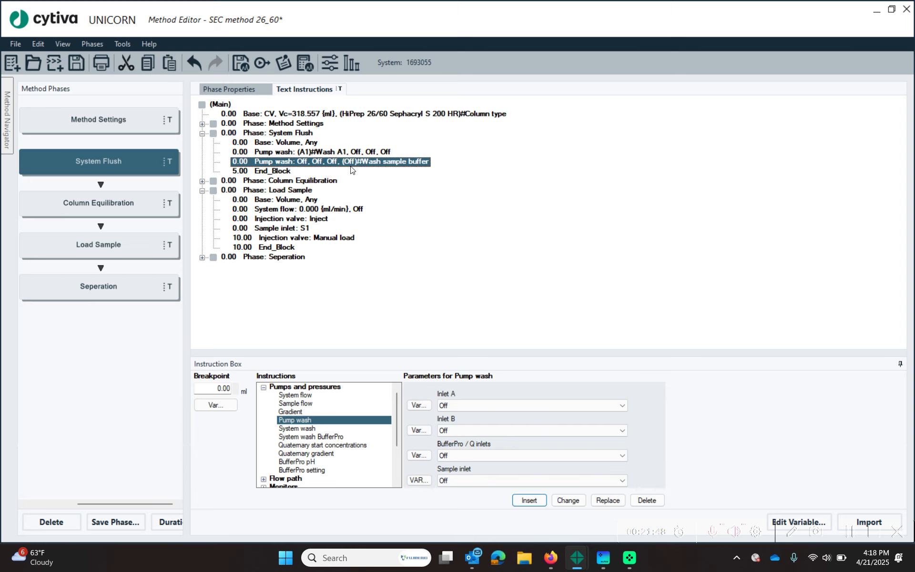
click(322, 153)
click(355, 162)
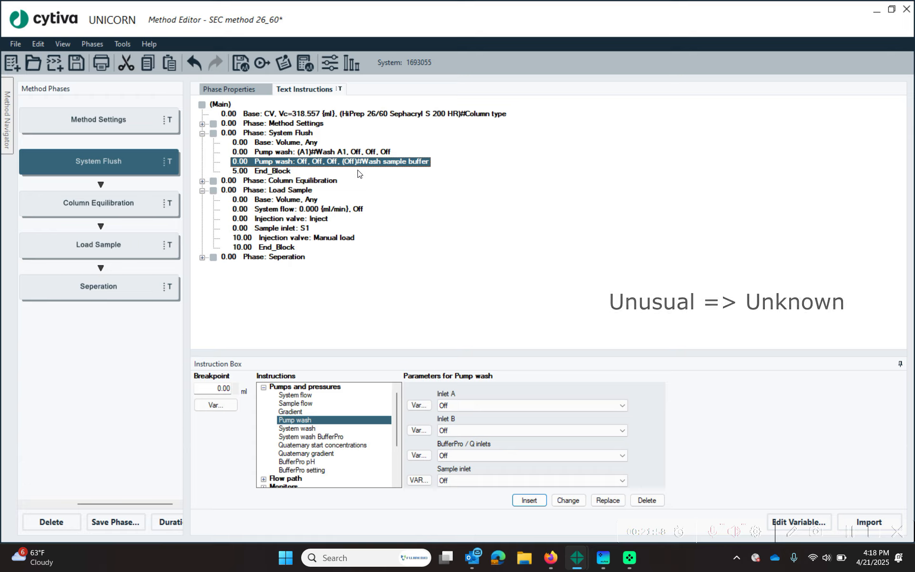
- Insert a 2.00 ml/min Sample flow step, defined by variable 'Sample Flow', after Sample inlet S1
double_click(227, 133)
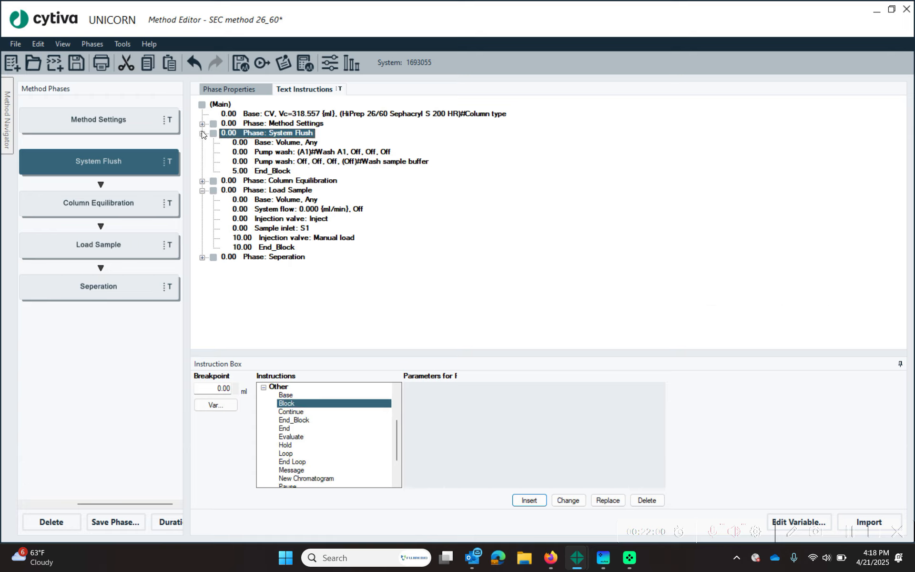
click(298, 191)
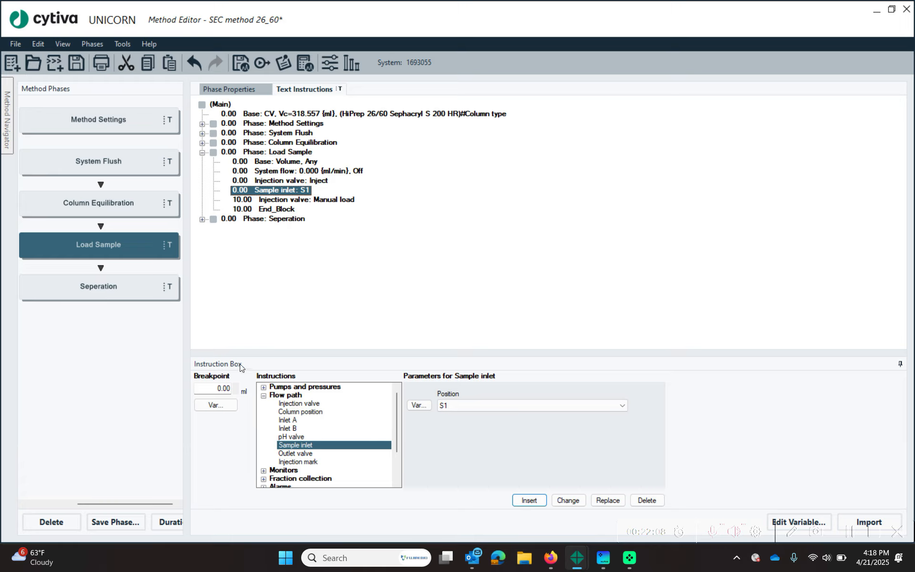
click(263, 396)
click(264, 387)
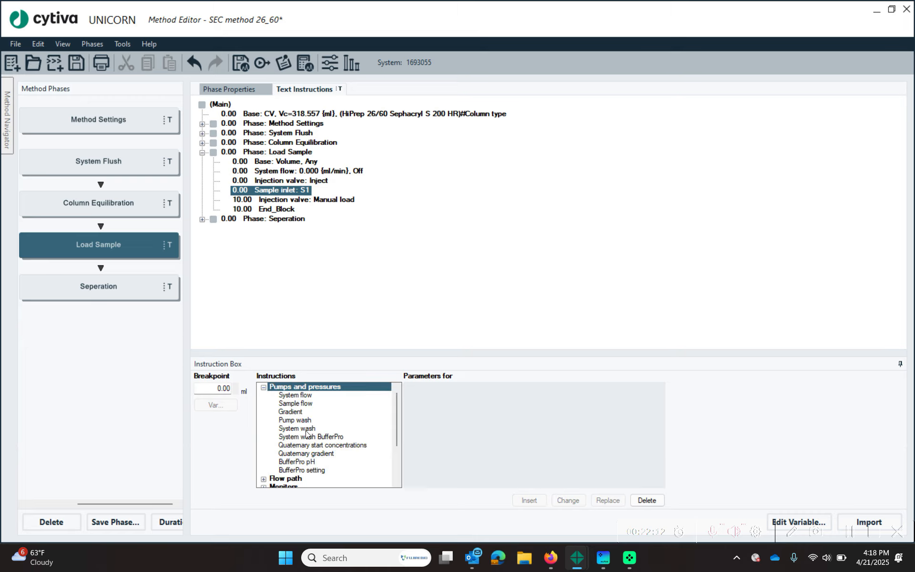
click(306, 404)
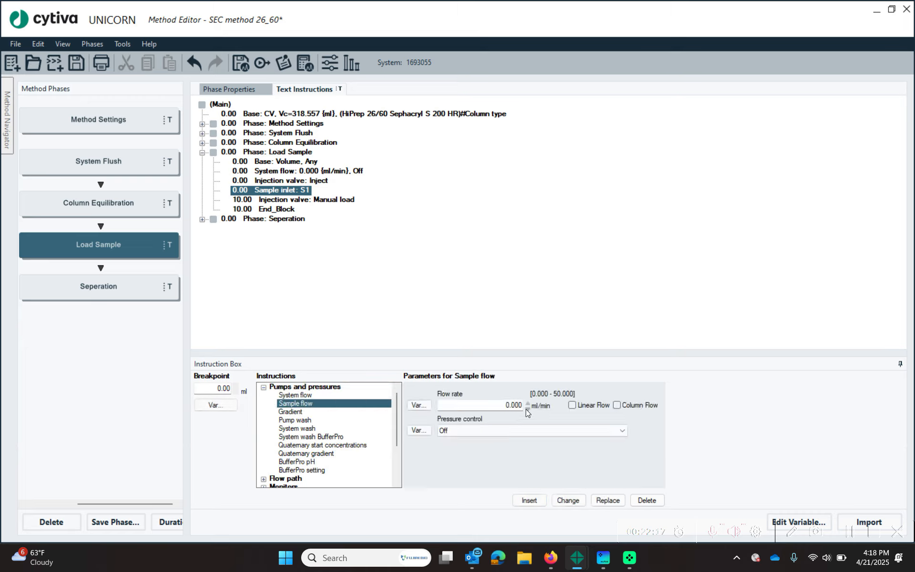
click(513, 404)
text(2.00)
click(418, 405)
text(Sample Flow)
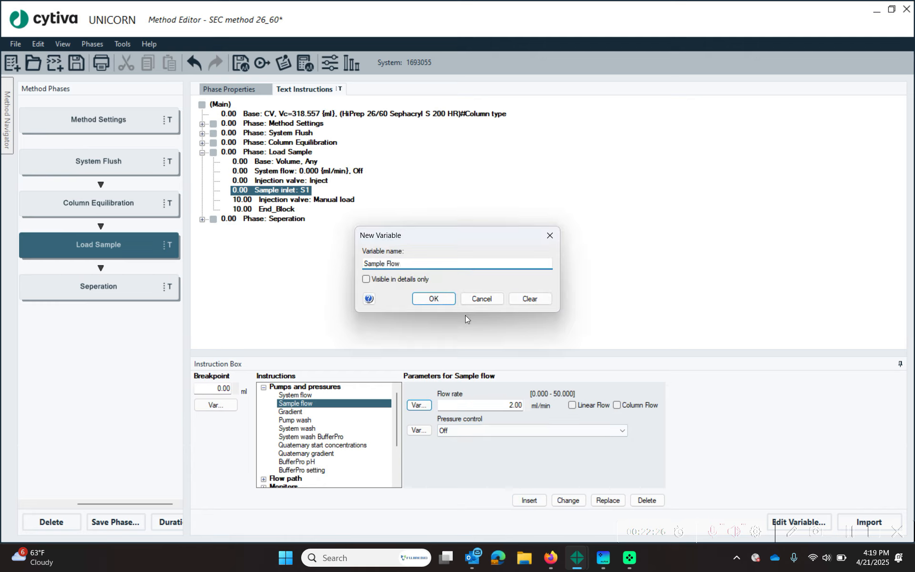
click(445, 304)
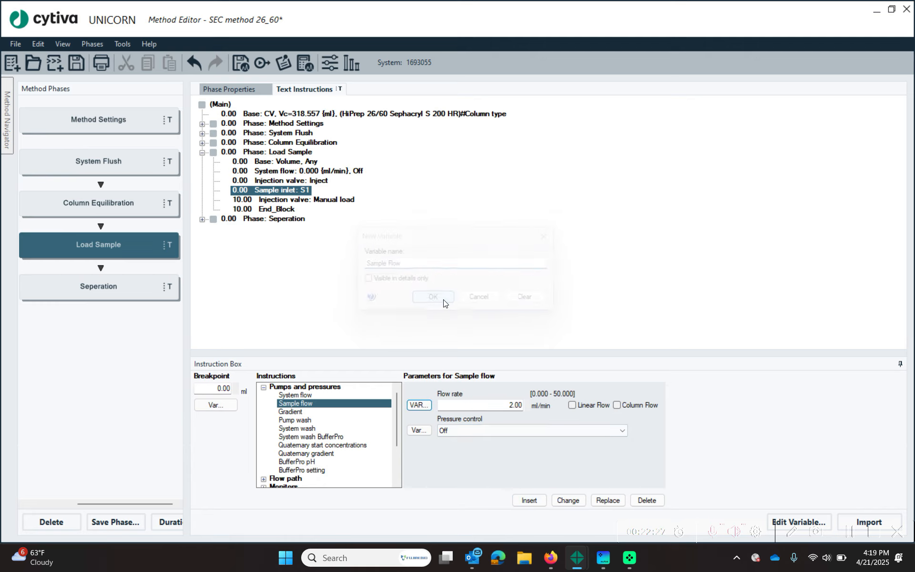
click(529, 500)
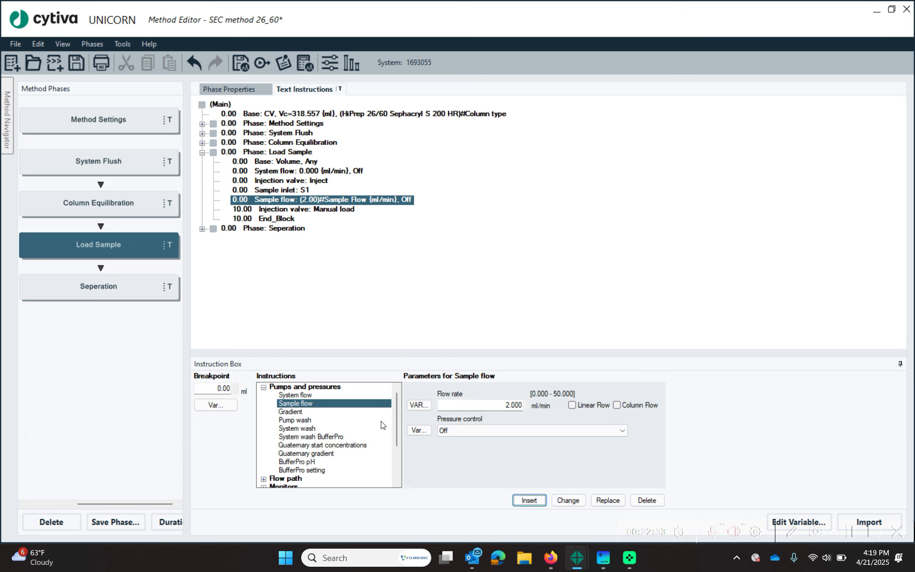
click(271, 212)
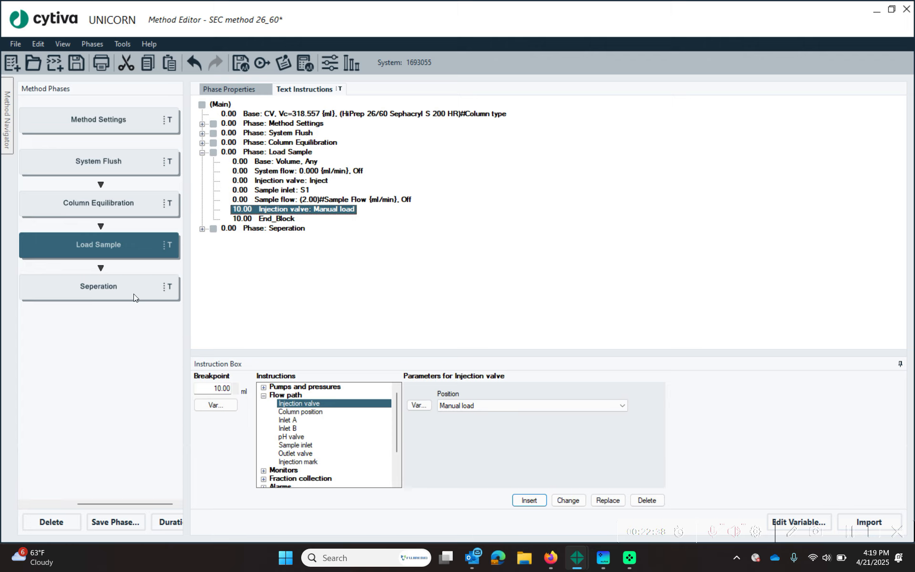
- Delete the 10.00 ml Manual load injection valve step and set End_Block's breakpoint to 0.00
click(646, 500)
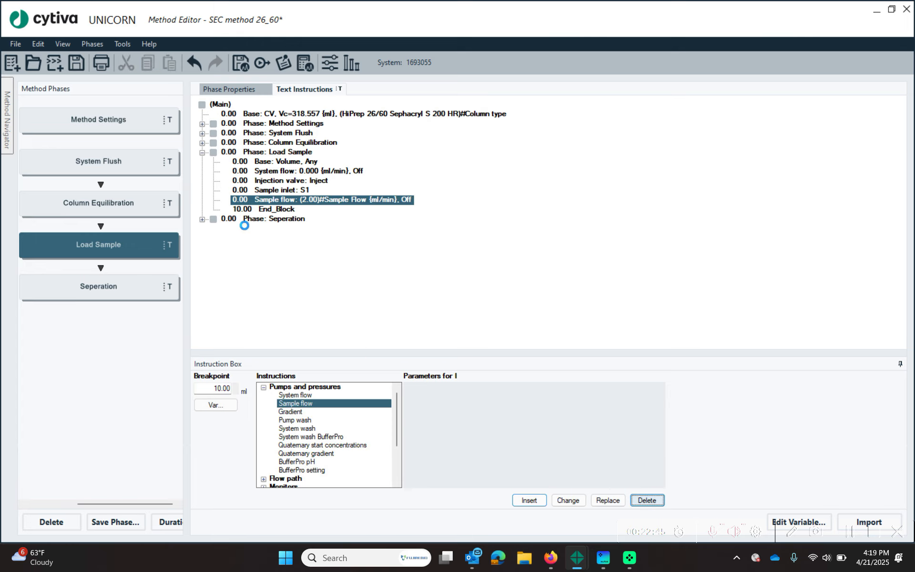
click(271, 205)
click(271, 208)
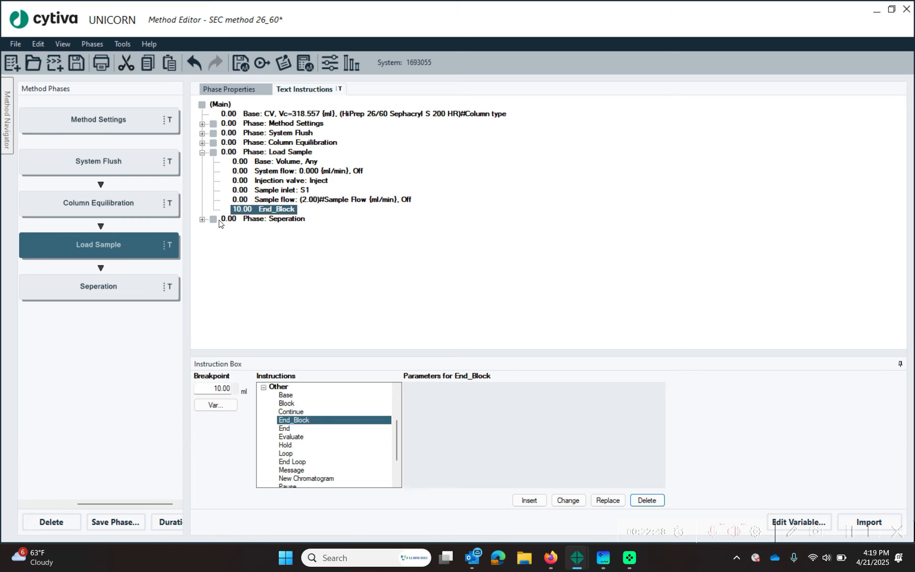
click(206, 386)
text(0.00)
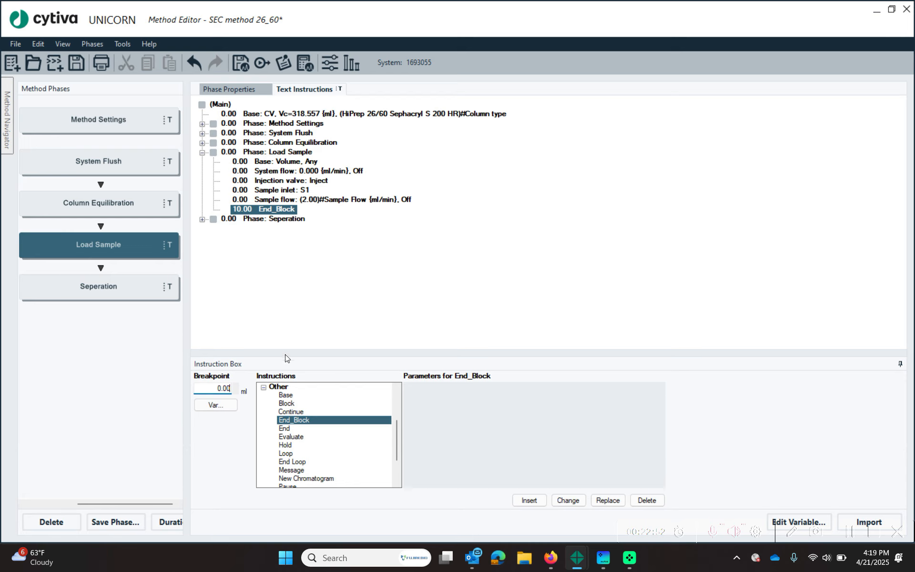
click(568, 499)
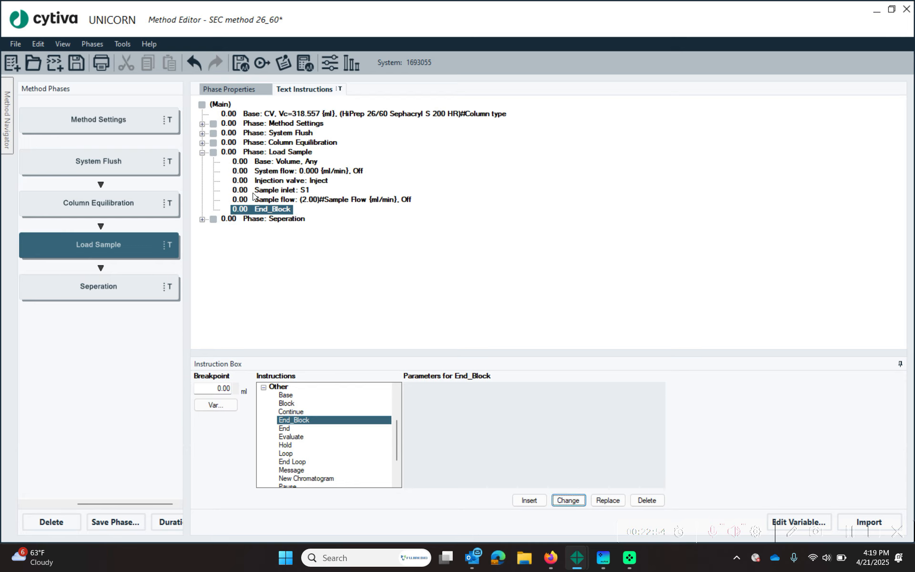
click(267, 200)
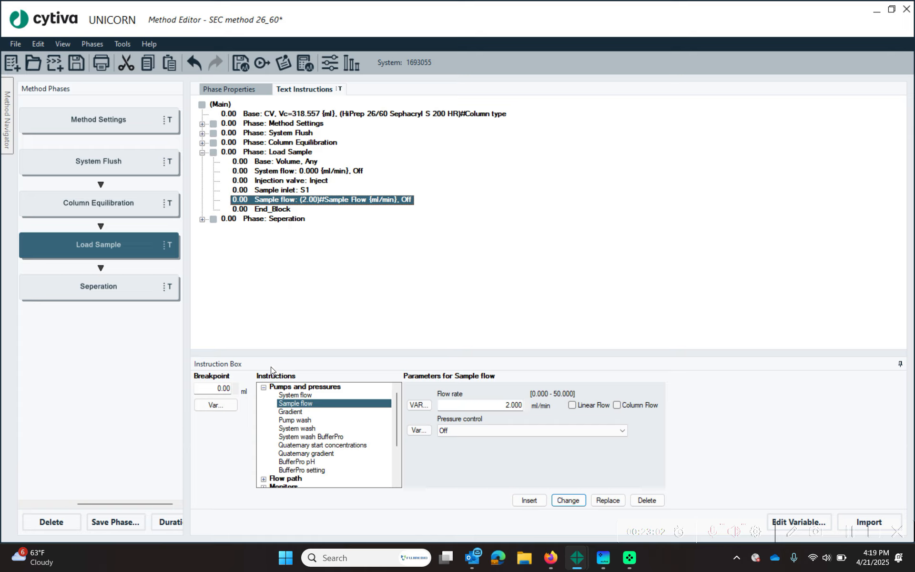
click(263, 387)
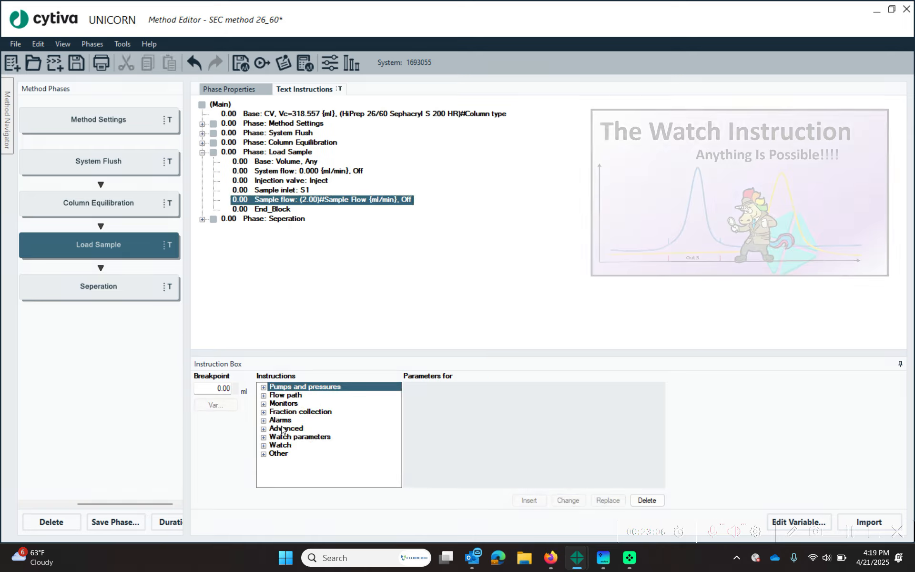
- Insert a Watch on Air sensor Sample inlet valve equal to Air, with action End block
click(263, 445)
click(317, 470)
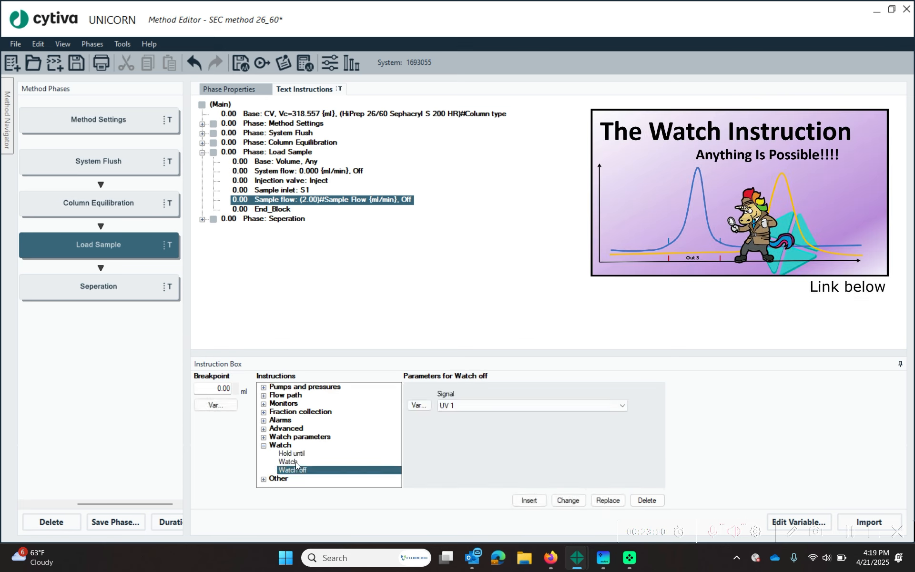
click(292, 462)
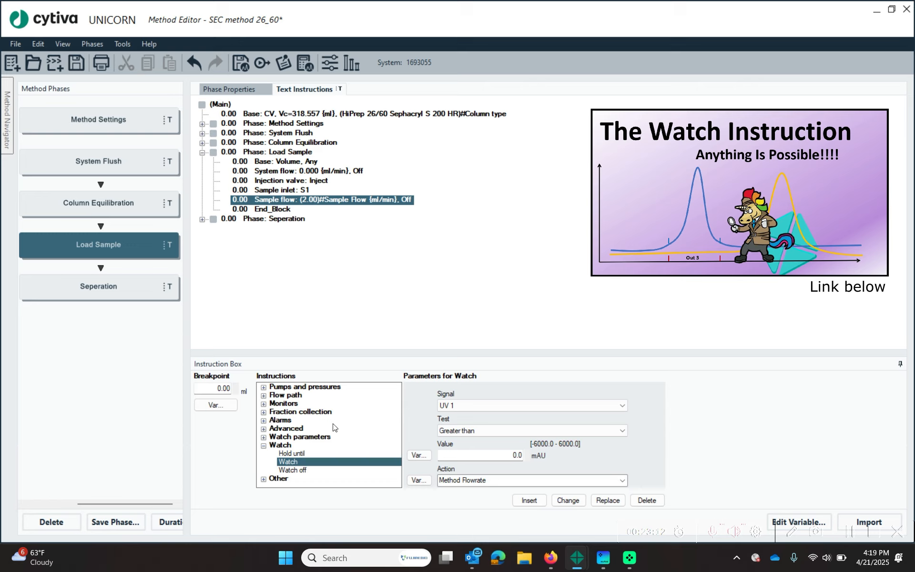
click(533, 405)
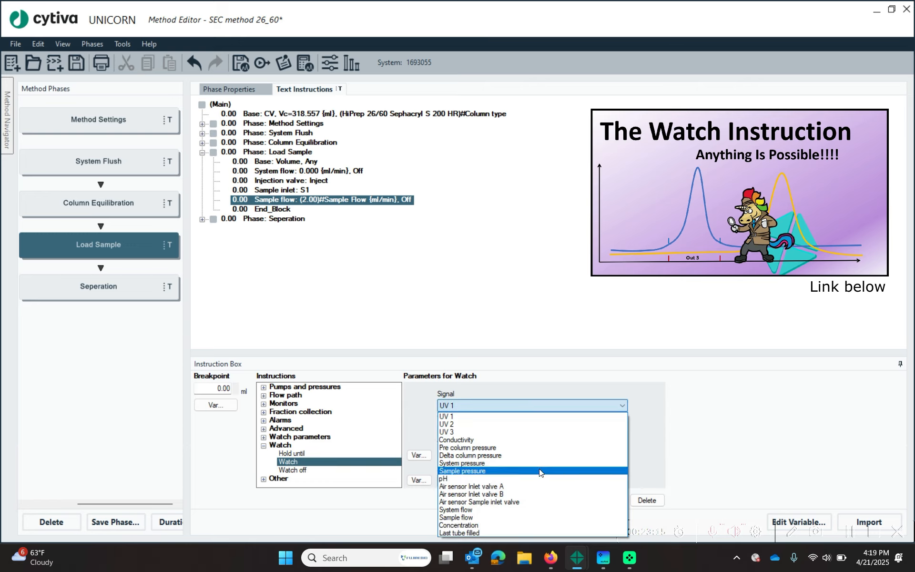
click(552, 502)
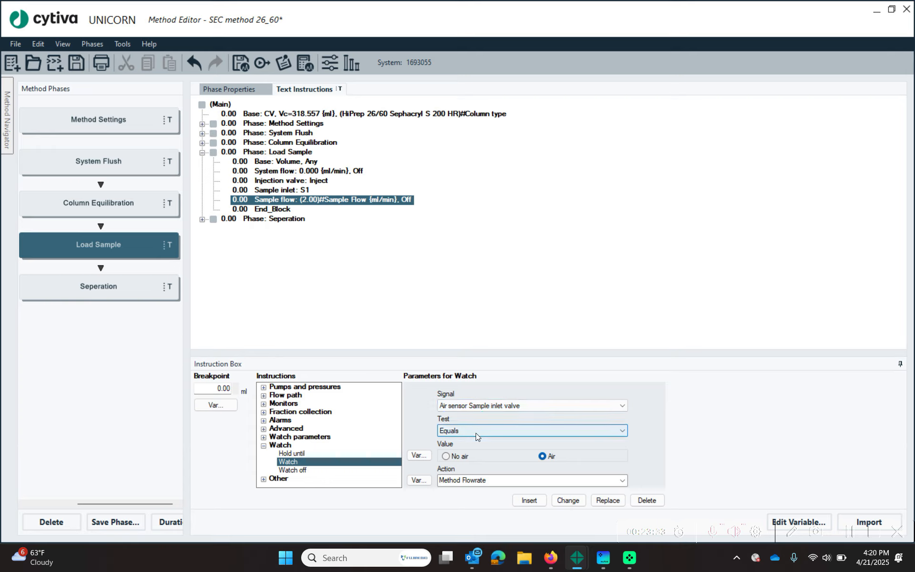
click(508, 481)
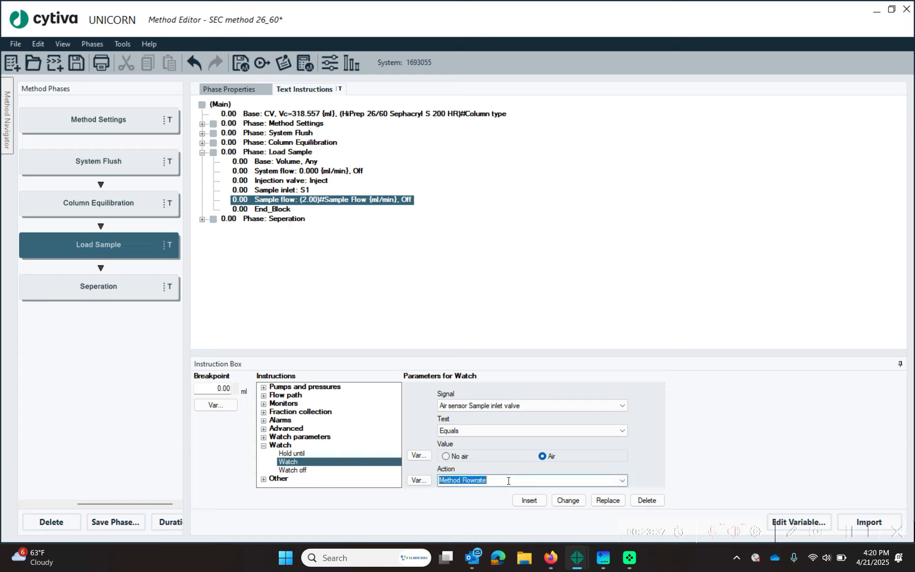
click(621, 484)
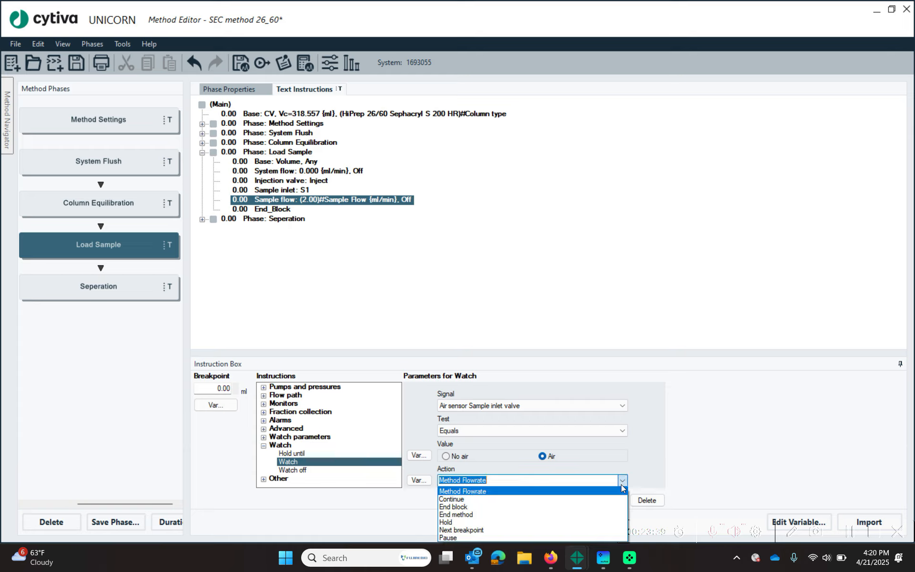
click(586, 506)
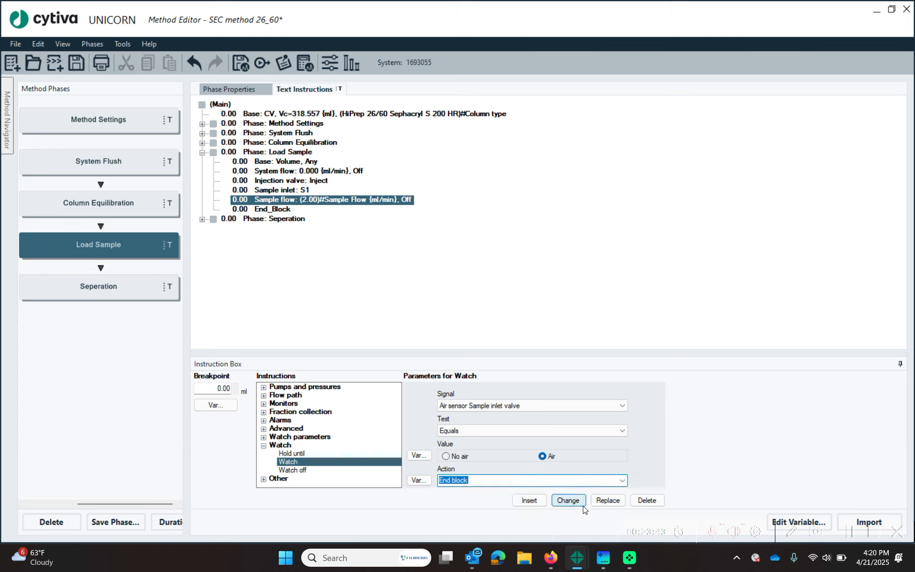
click(543, 504)
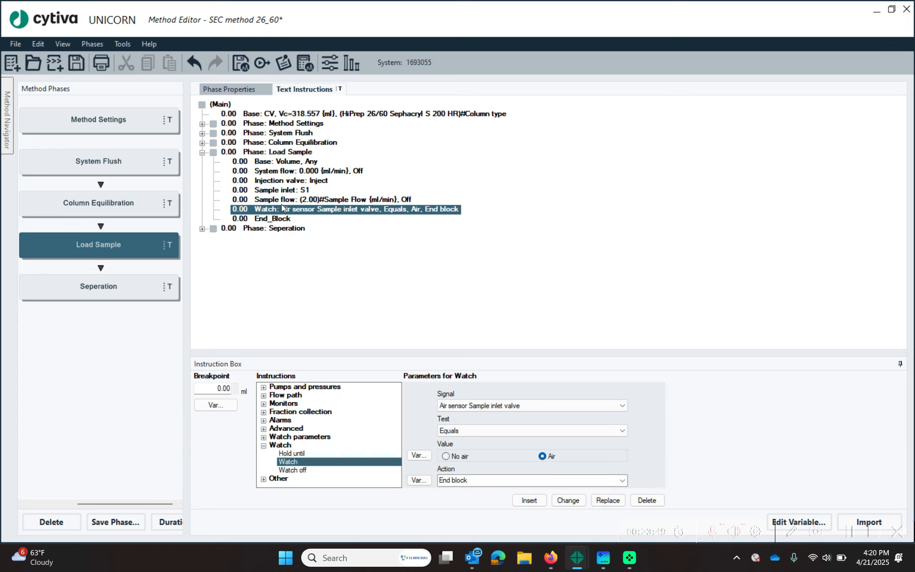
click(274, 219)
- Set Load Sample's End_Block breakpoint to 10.00 ml through variable 'Injection Volume', then collapse the phase
double_click(234, 388)
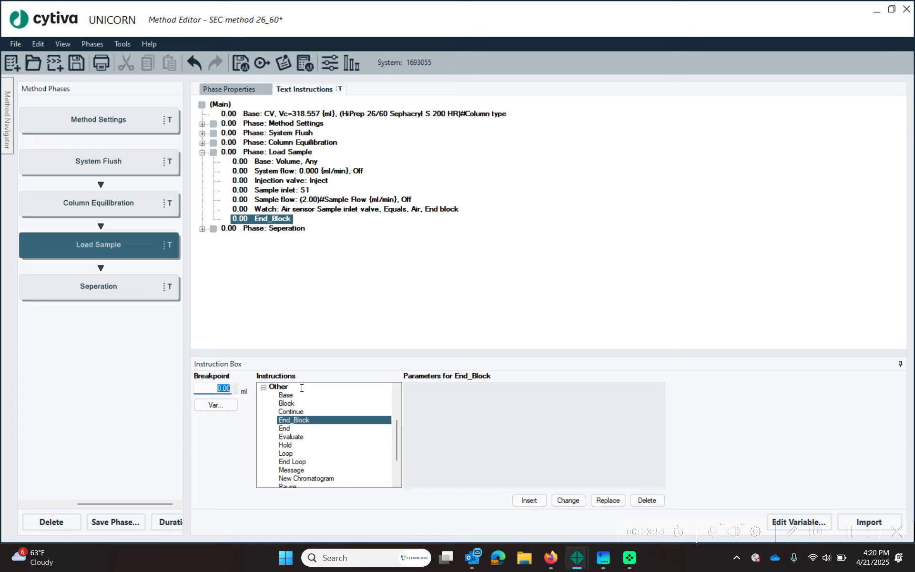
text(1)
click(215, 405)
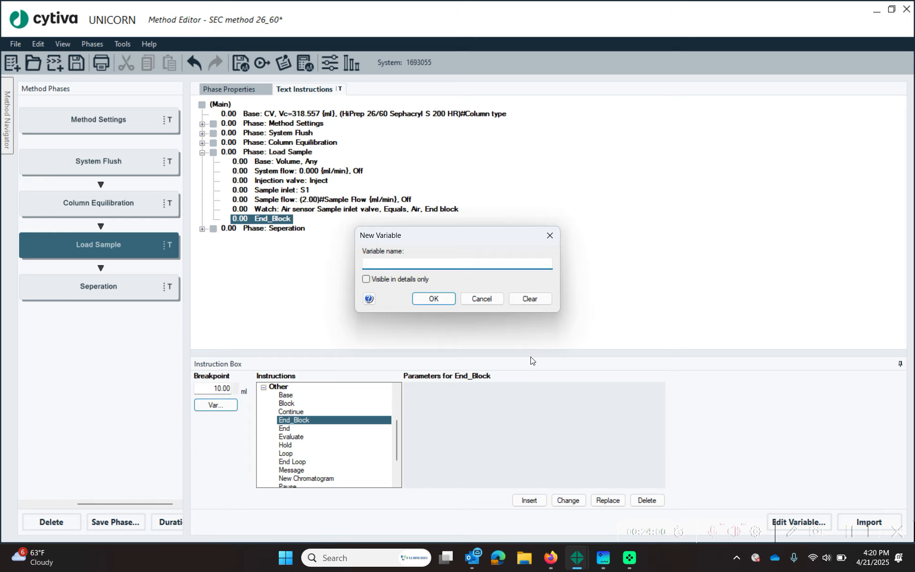
text(Injection Volume)
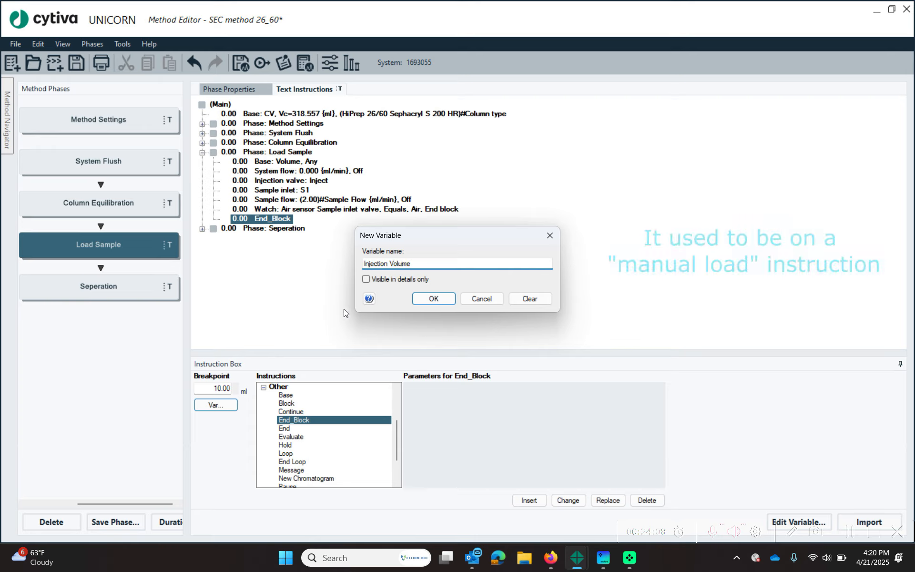
click(450, 300)
click(565, 499)
click(295, 219)
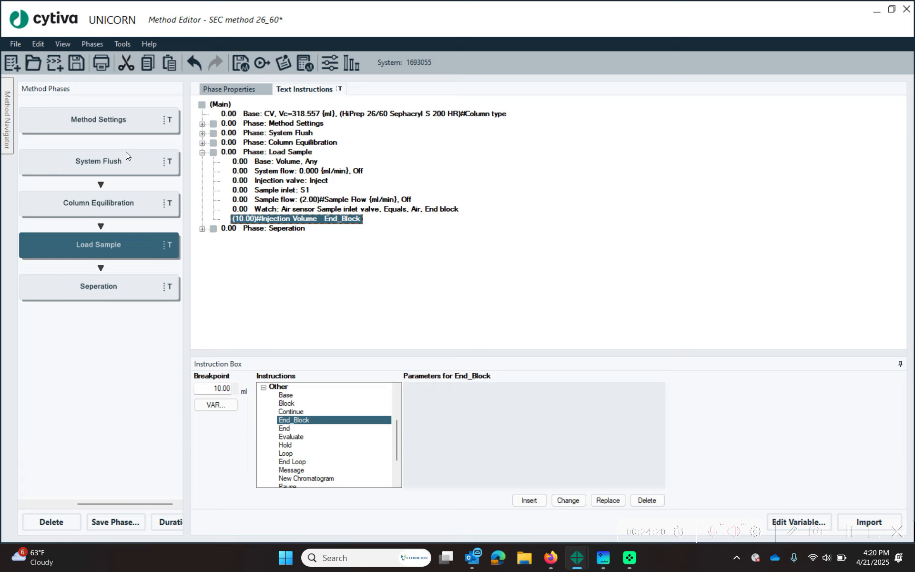
click(203, 153)
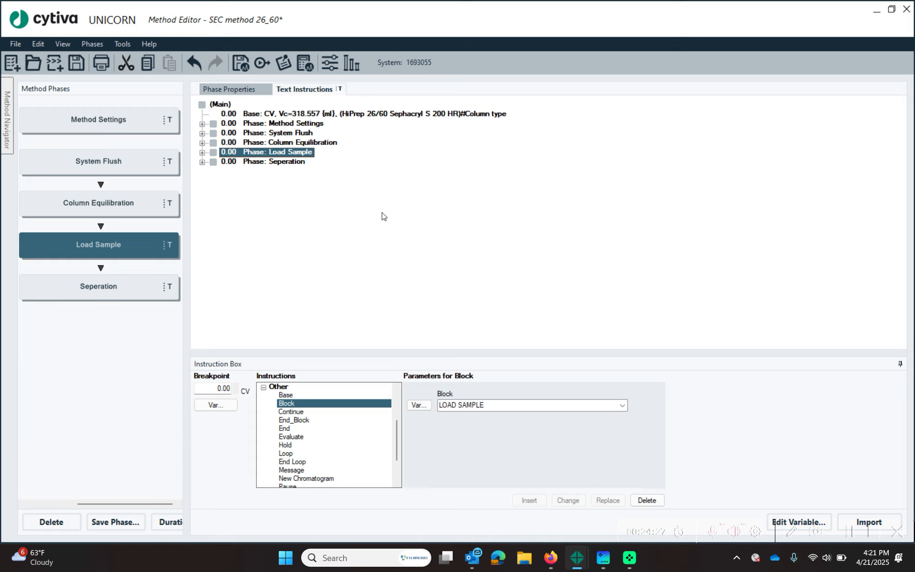
- Drag a User Defined phase from the Phase Library after Load Sample and name it 'Reset System'
click(65, 46)
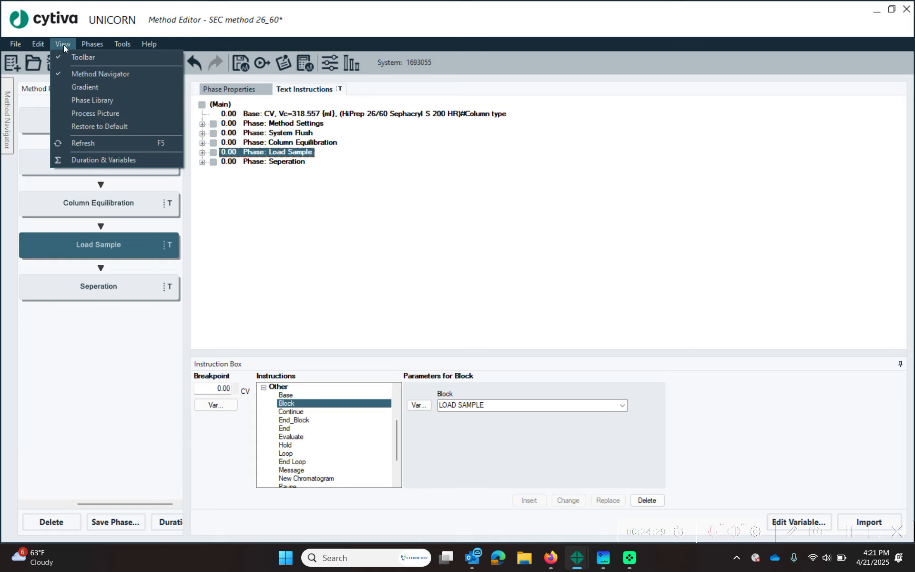
click(105, 100)
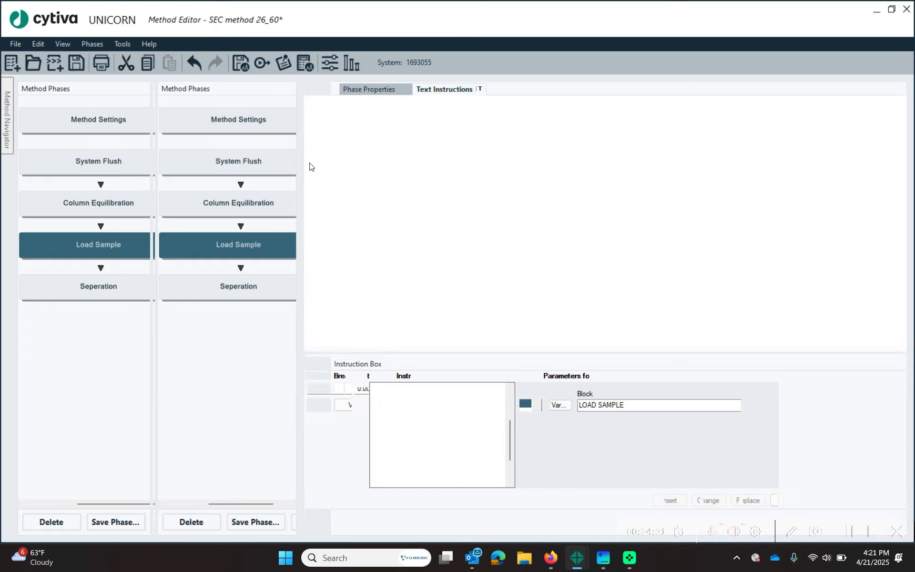
drag(67, 408, 225, 265)
click(261, 286)
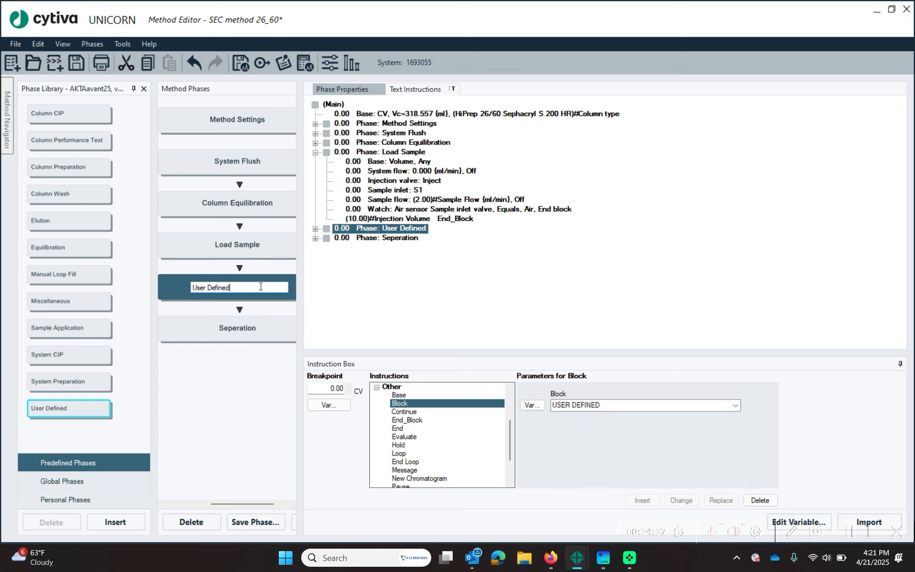
key(BackSpace)
key(BackSpace)
key(BackSpace)
key(BackSpace)
key(BackSpace)
key(BackSpace)
key(BackSpace)
key(BackSpace)
key(BackSpace)
key(BackSpace)
key(BackSpace)
text(Reset System)
key(Return)
click(315, 229)
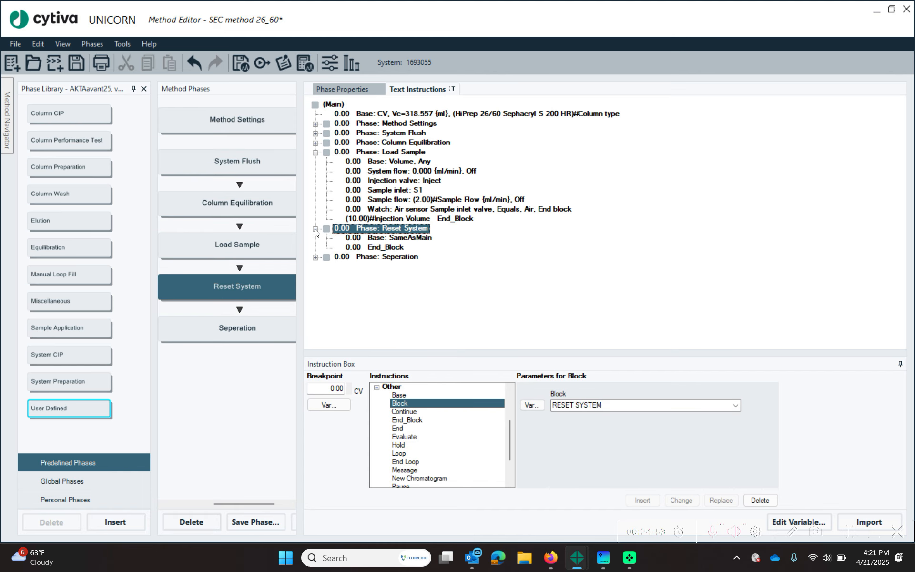
click(400, 237)
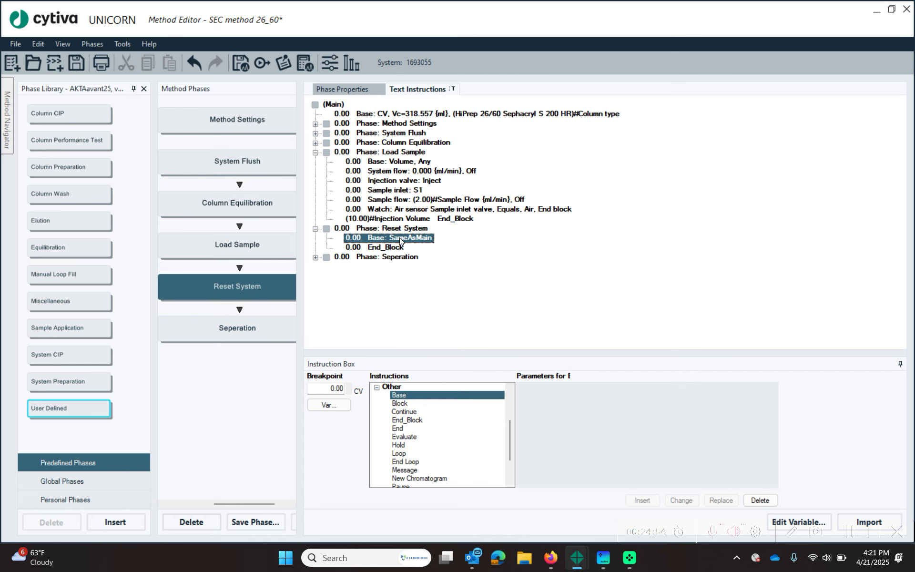
- Review the Load Sample instructions, then select the Reset System base instruction
click(387, 198)
click(386, 189)
click(387, 179)
click(387, 171)
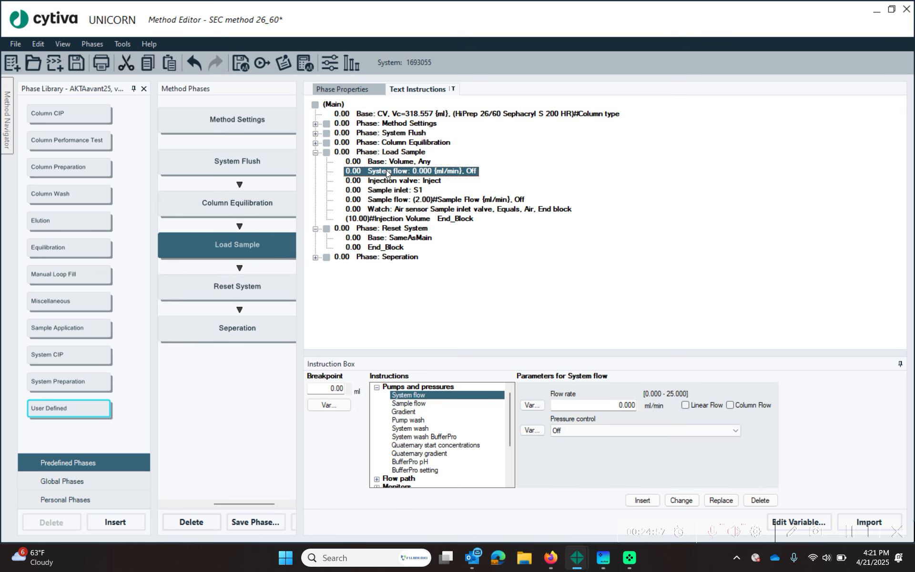
click(409, 190)
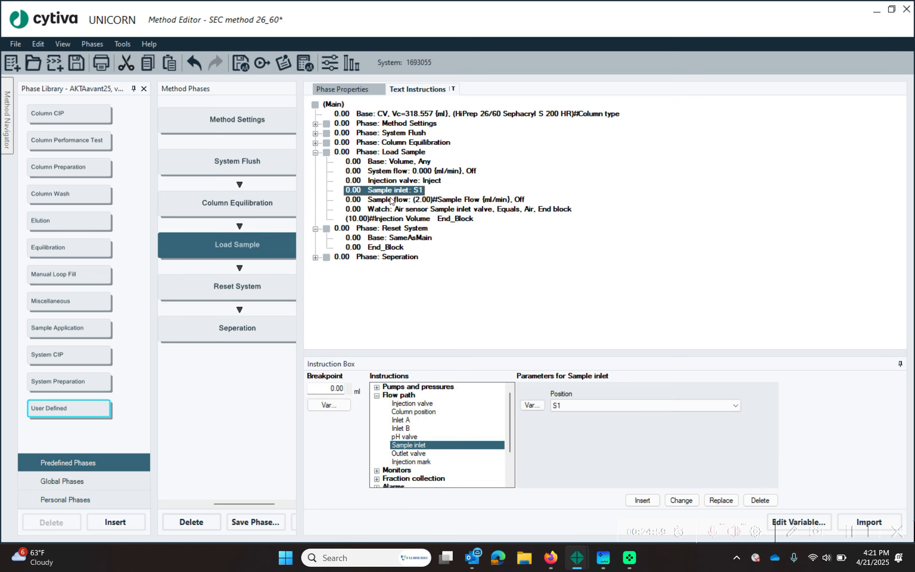
click(398, 200)
click(389, 238)
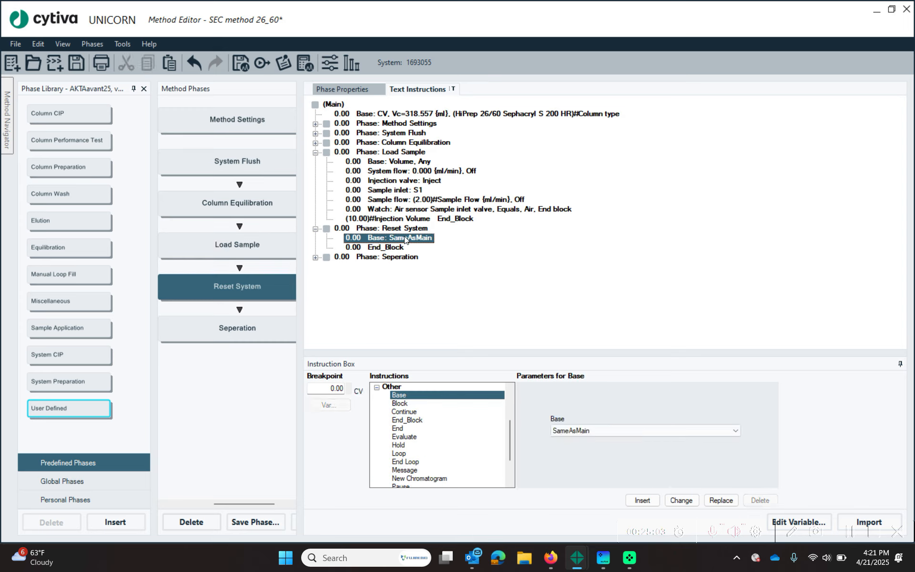
- Add a Sample flow instruction from Pumps and pressures to Reset System
click(377, 388)
click(377, 387)
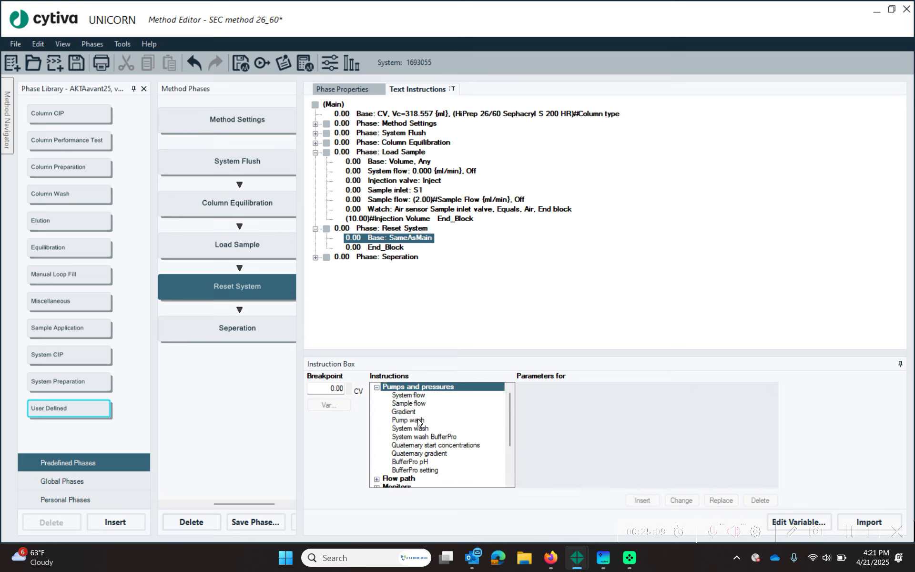
click(429, 405)
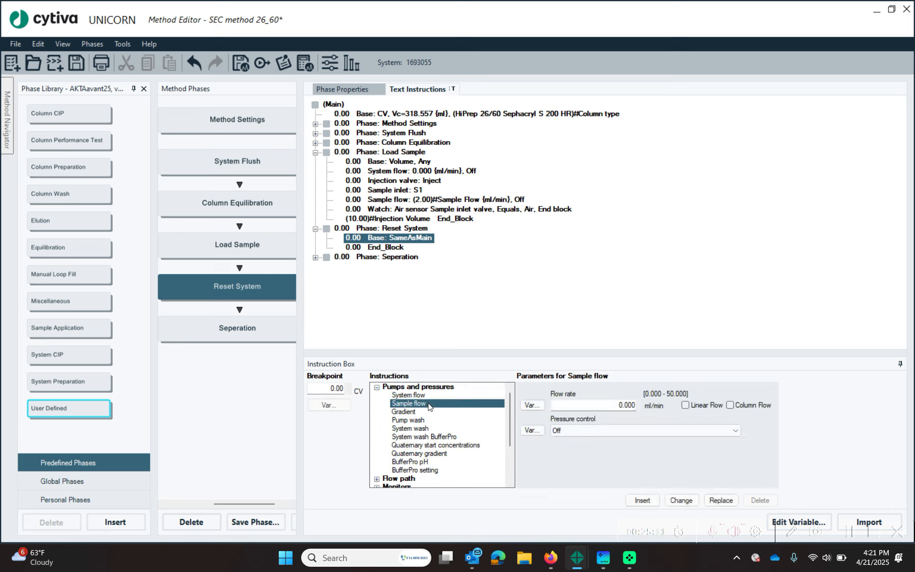
click(650, 500)
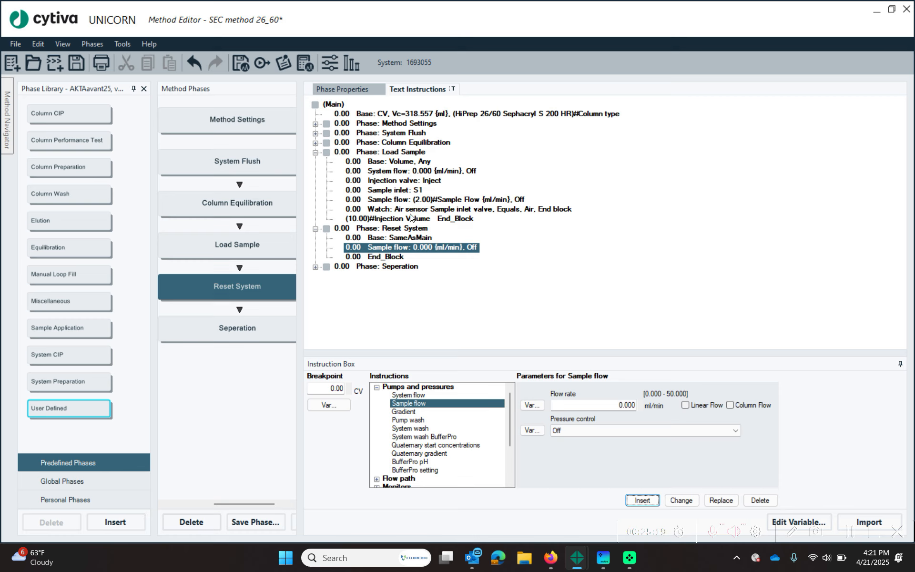
- Insert a Watch off instruction for the Air sensor Sample inlet valve
click(459, 210)
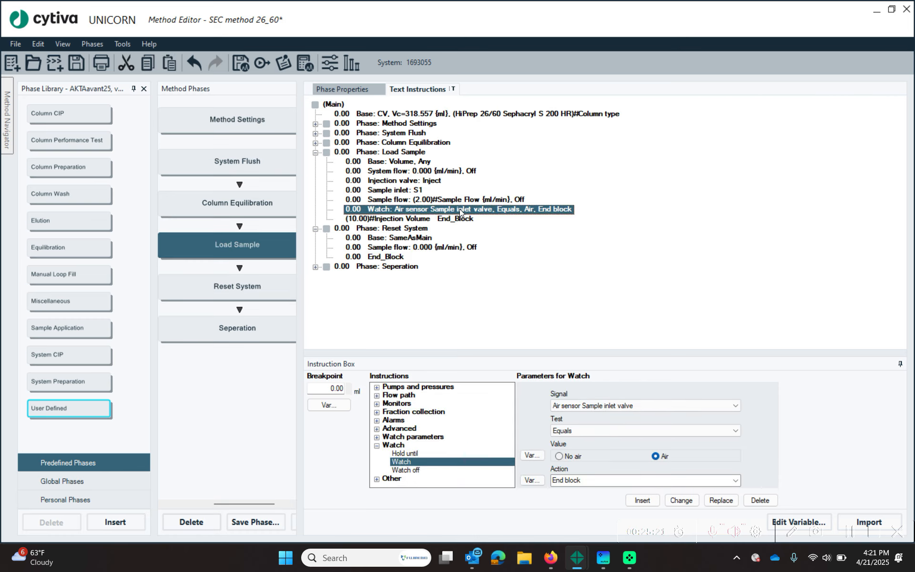
click(408, 469)
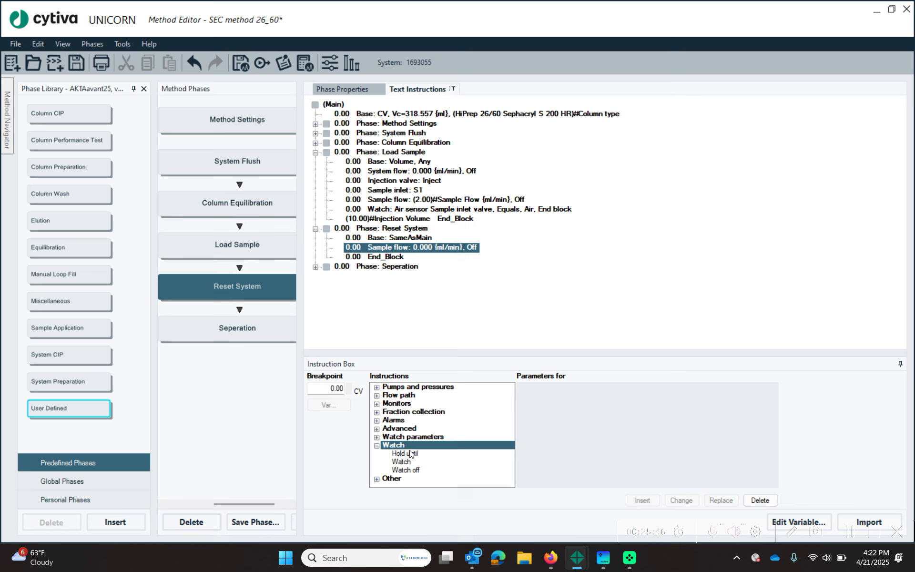
click(407, 470)
click(603, 406)
click(605, 501)
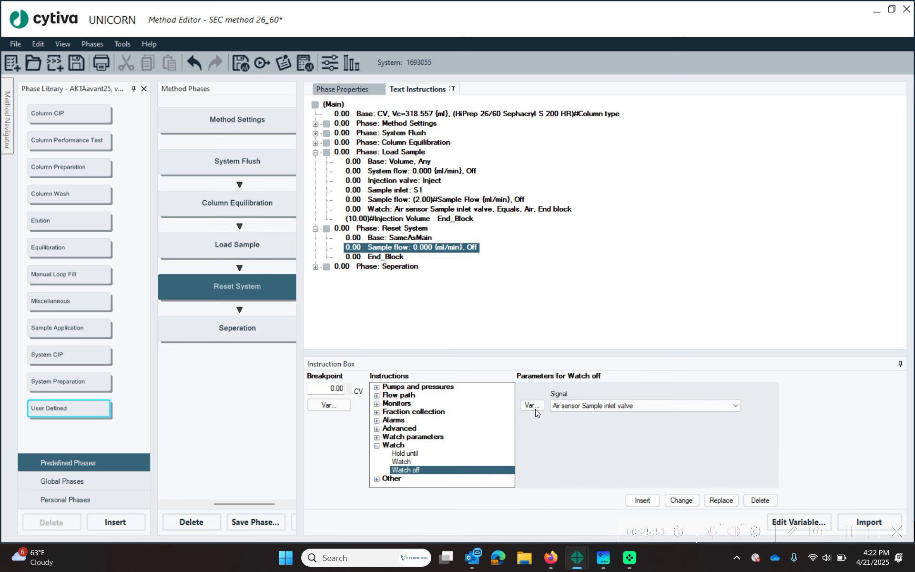
click(642, 500)
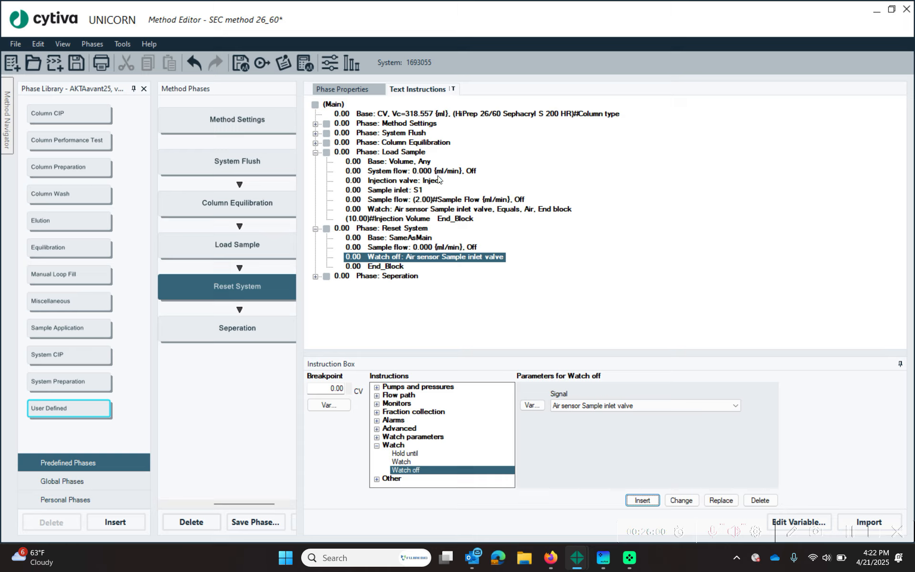
- Insert a Flow path Injection valve instruction set to Manual load
click(377, 446)
click(377, 396)
click(412, 403)
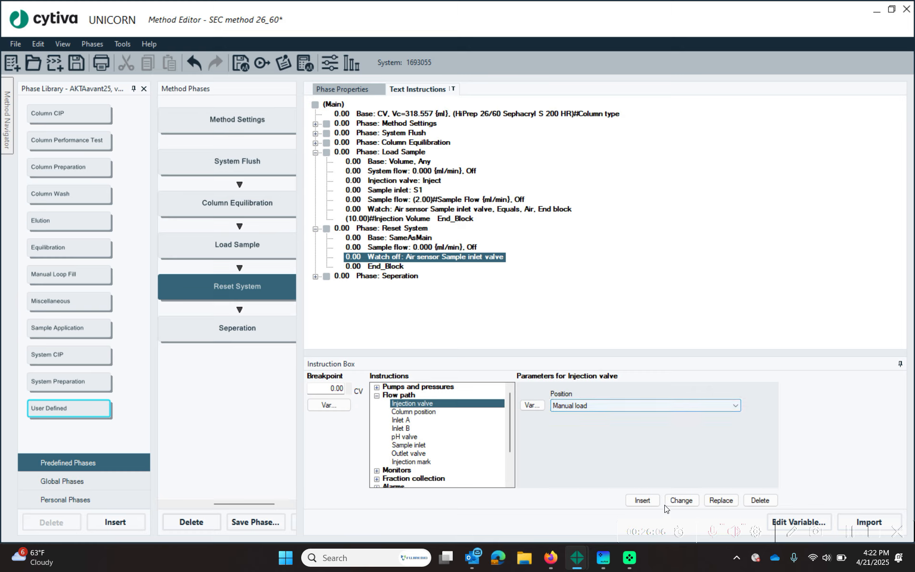
click(648, 501)
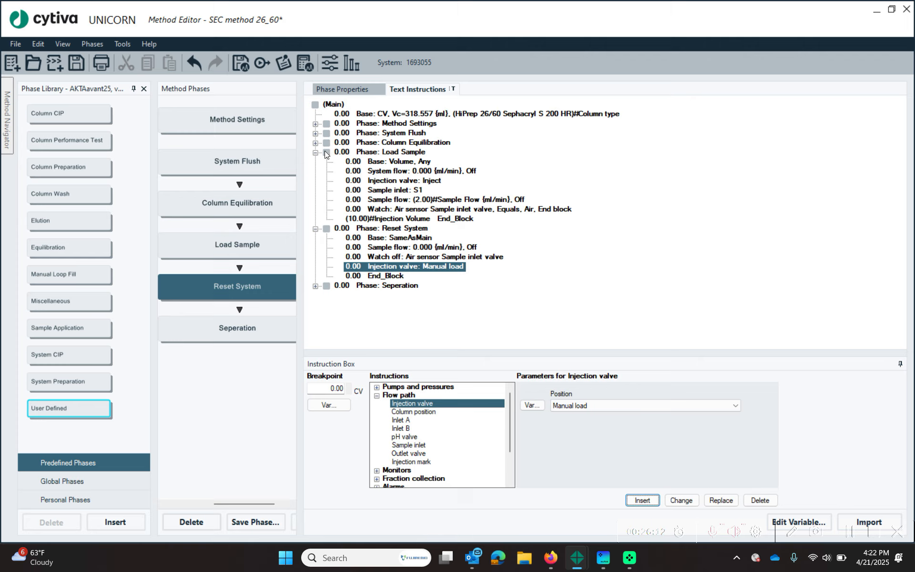
- Copy the Method Flowrate block after Reset System's Manual load line, kept synchronized
click(314, 124)
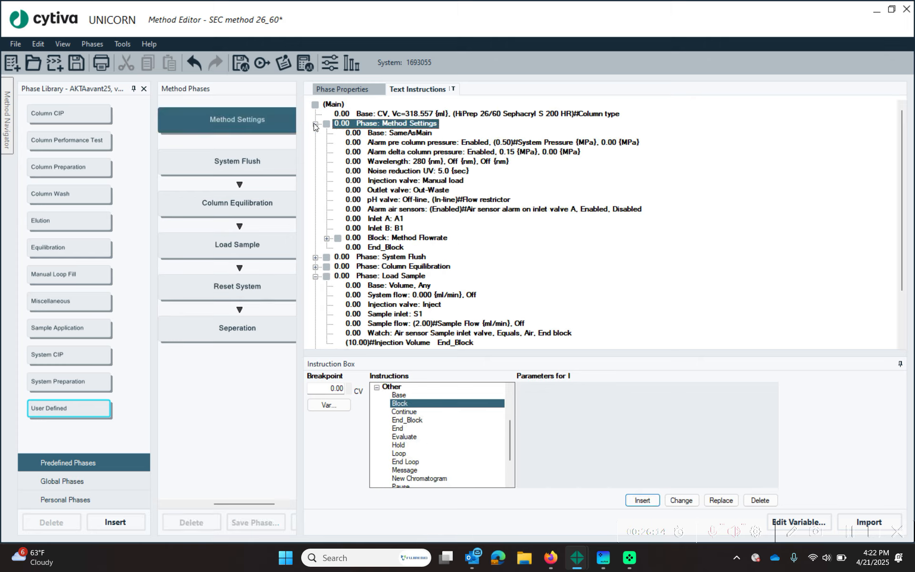
right_click(430, 238)
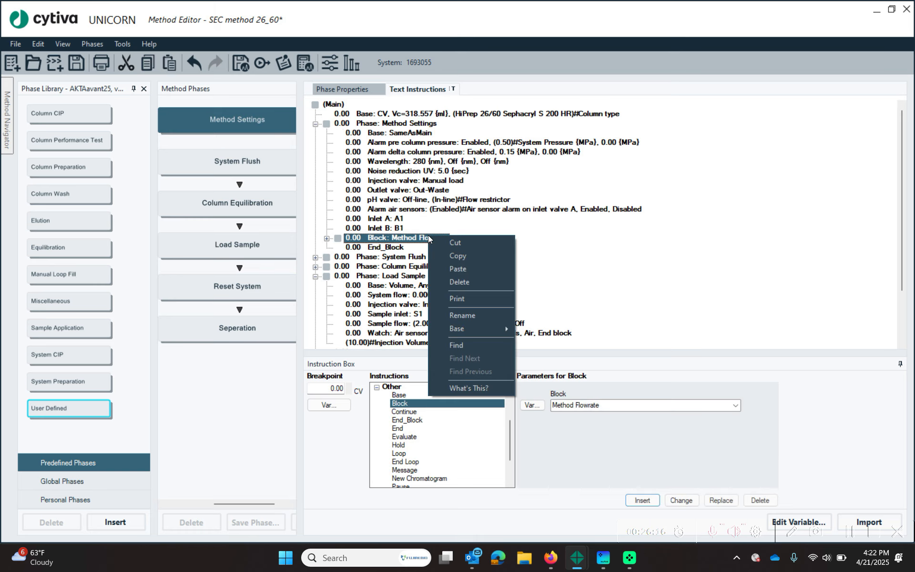
click(465, 255)
scroll(428, 286, down, 2)
click(403, 324)
right_click(403, 328)
click(450, 361)
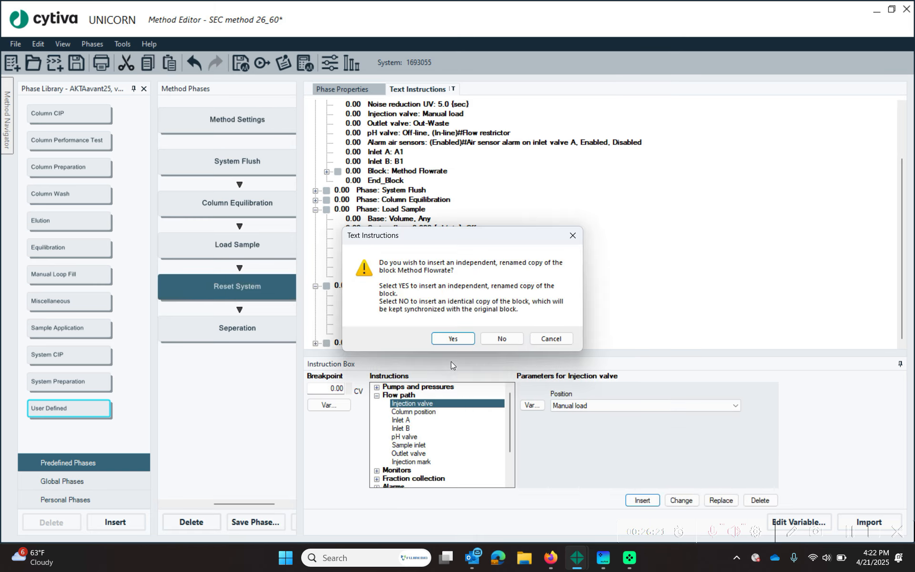
click(501, 338)
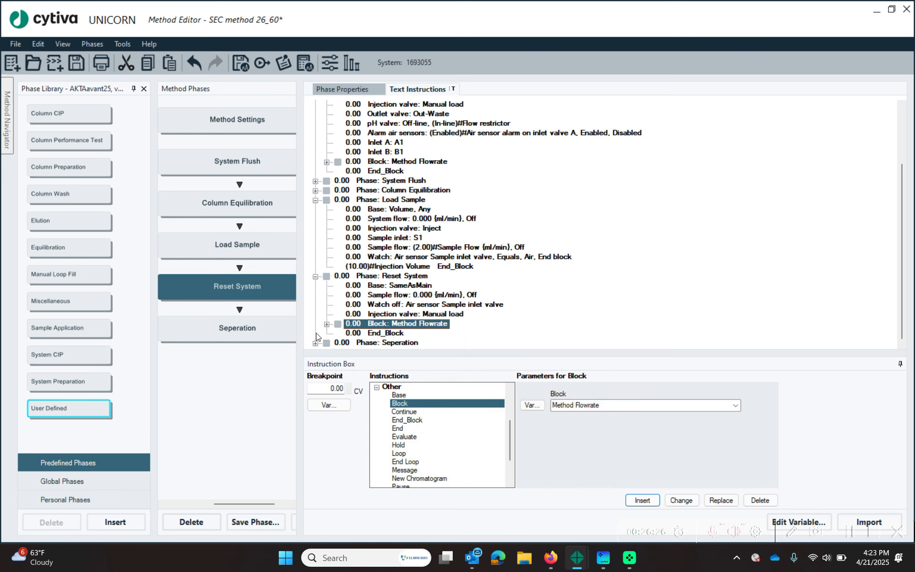
- Test the original Method Flowrate block's system flow at 2.1 ml/min
click(327, 162)
click(393, 181)
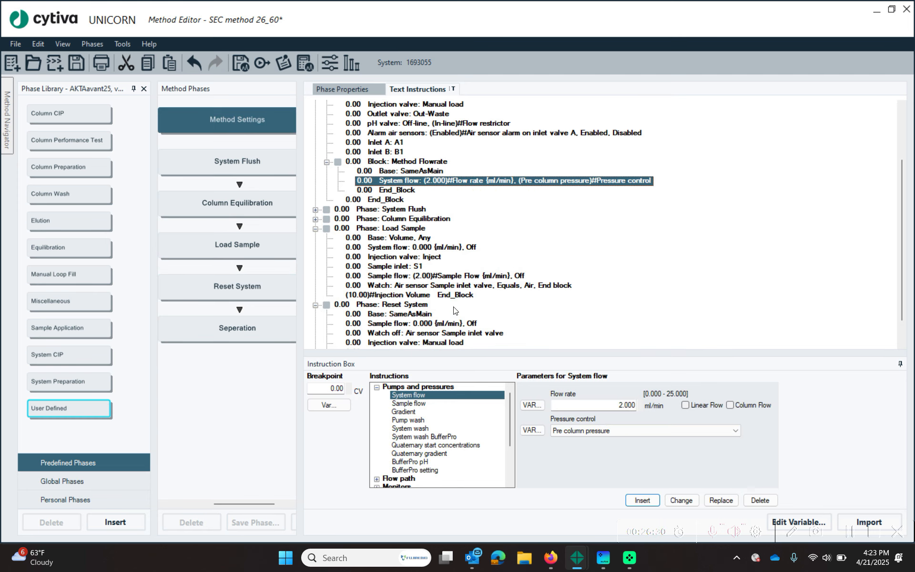
click(609, 407)
text(2.1)
click(690, 500)
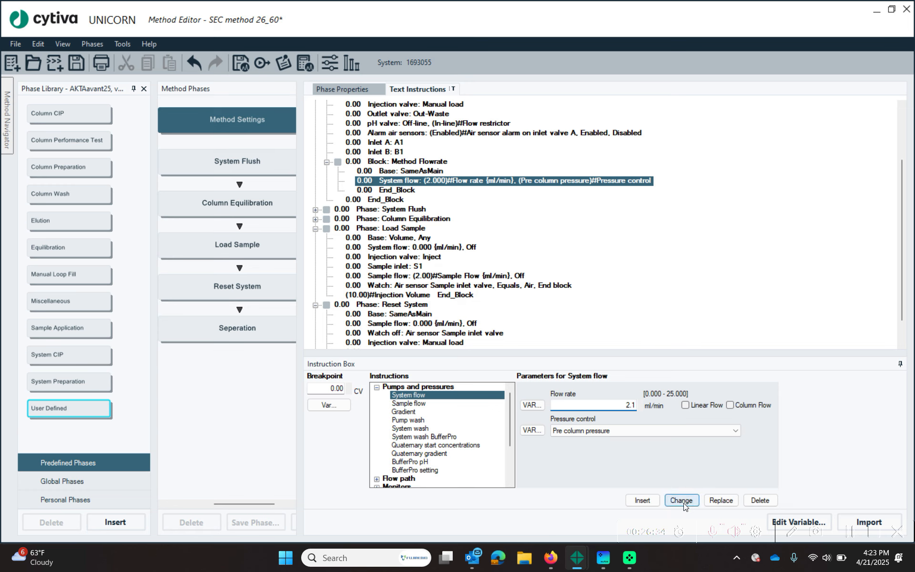
- Restore the system flow to 2.000 ml/min and collapse the pasted block
click(427, 181)
scroll(439, 204, down, 2)
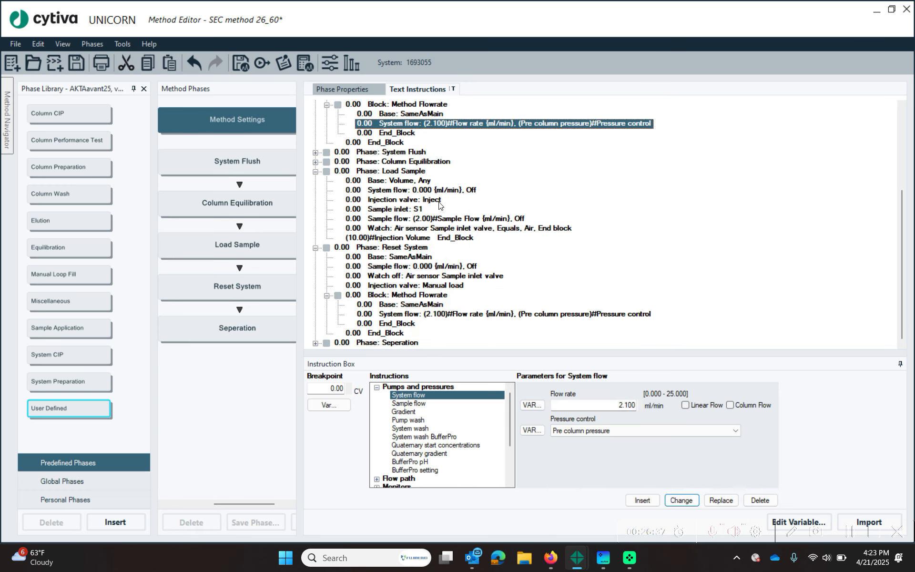
click(502, 317)
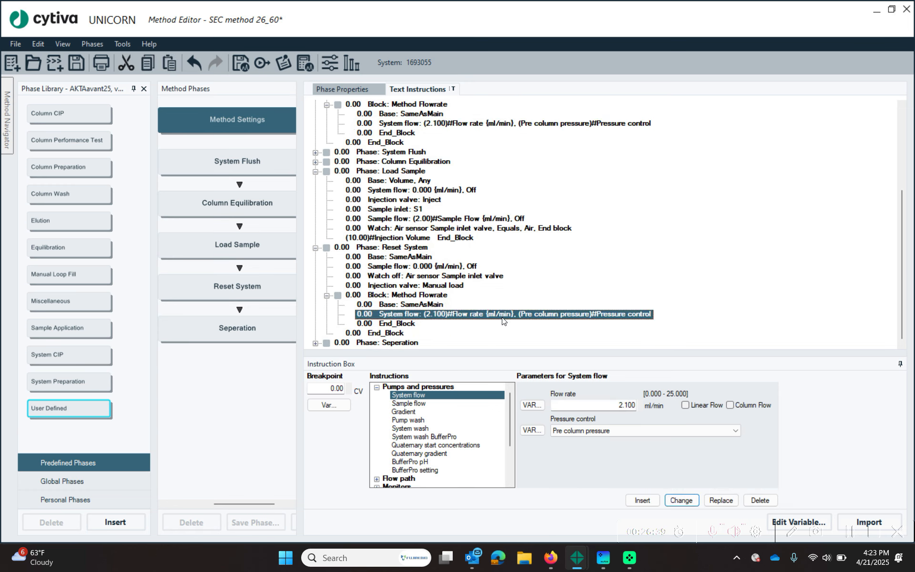
click(610, 403)
text(2.0)
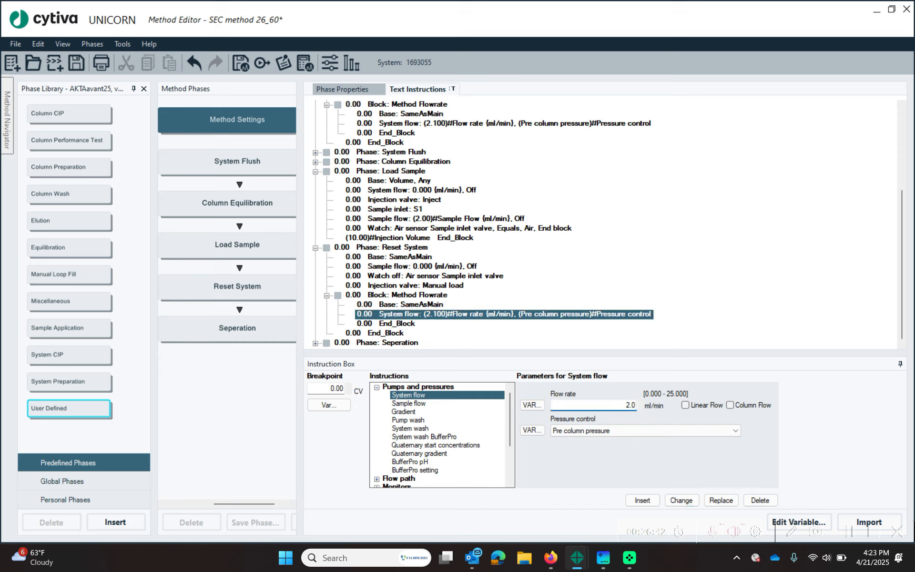
text(0)
click(680, 500)
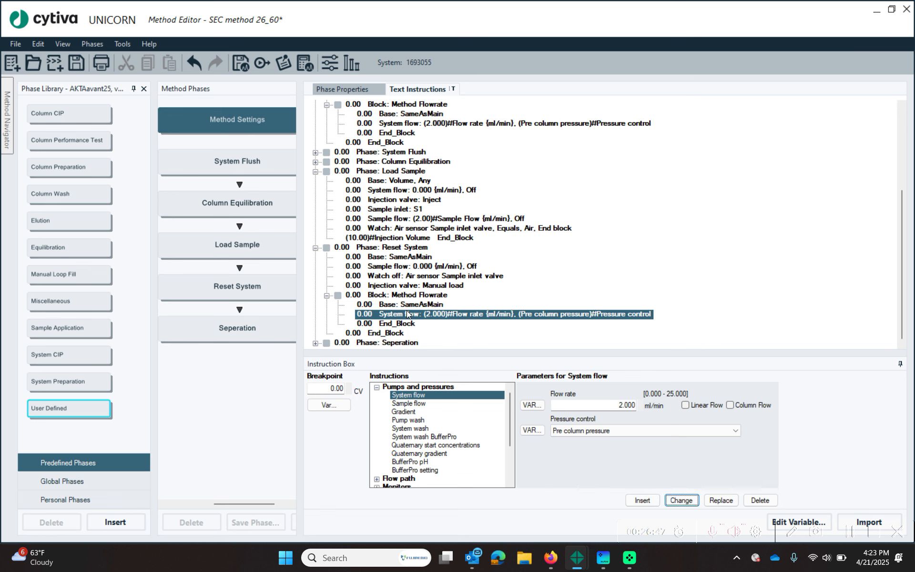
click(415, 297)
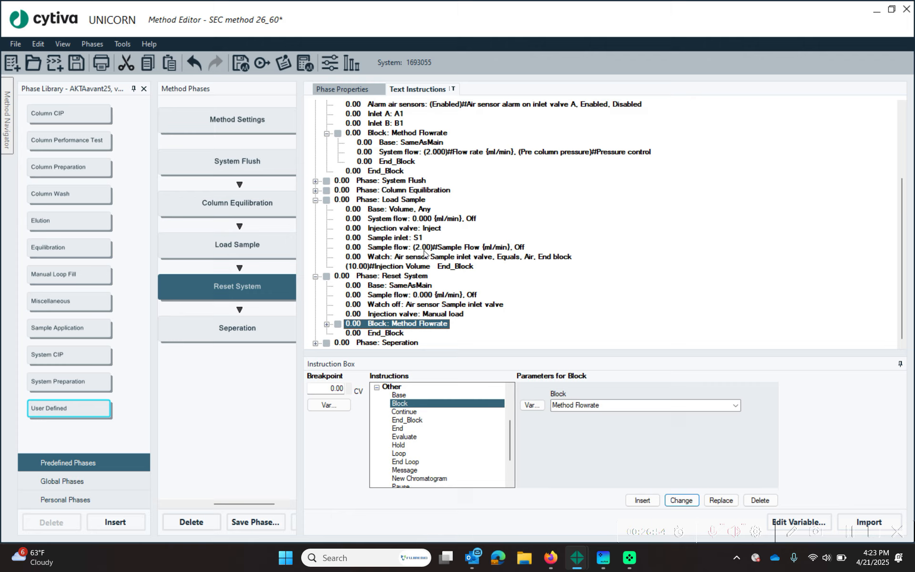
scroll(493, 247, up, 2)
scroll(492, 247, down, 2)
scroll(493, 247, up, 4)
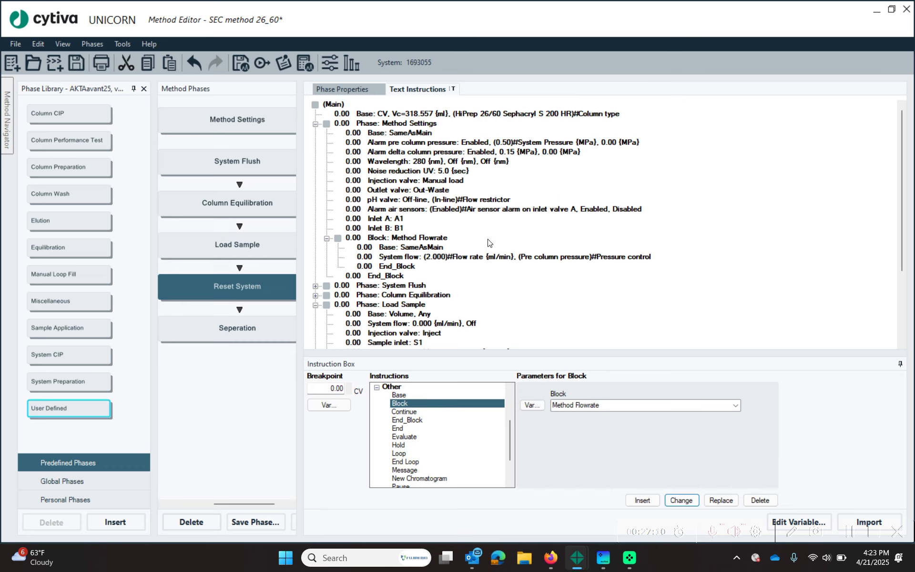
scroll(448, 182, down, 4)
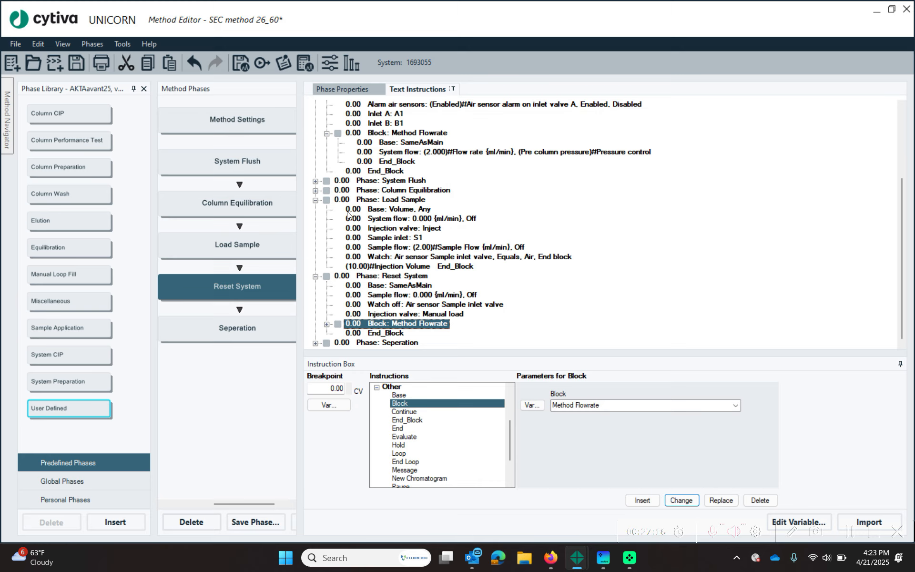
scroll(564, 181, up, 4)
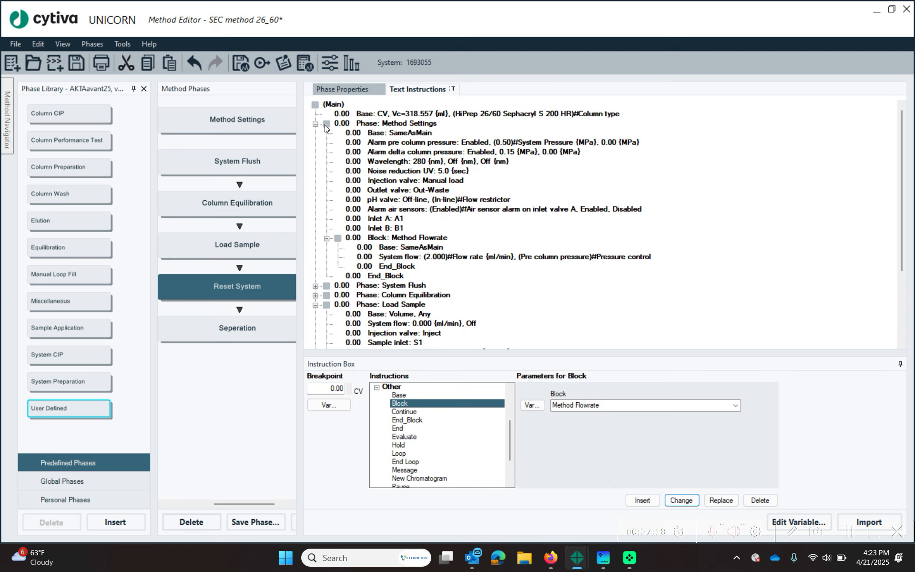
- Collapse Method Settings, Load Sample and Reset System, hide the Phase Library, expand Seperation
click(315, 125)
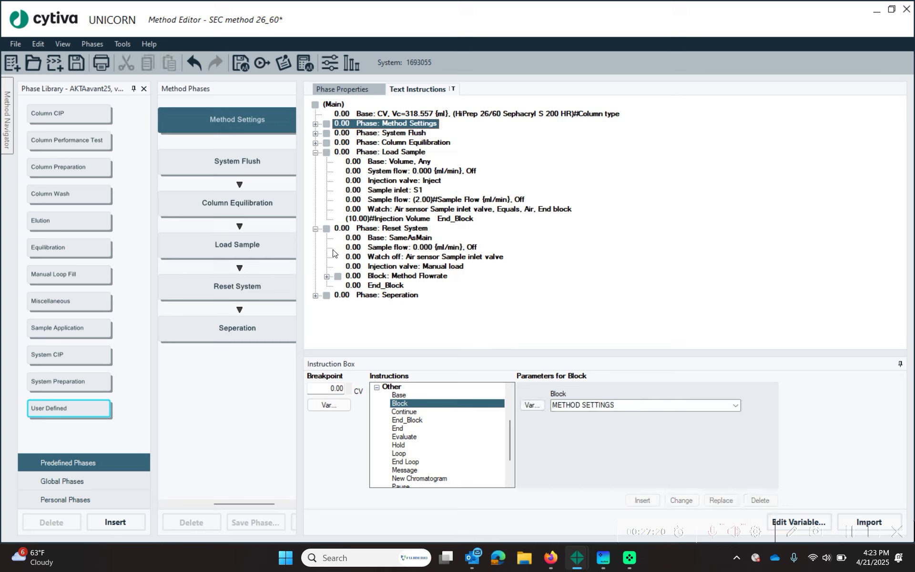
click(316, 153)
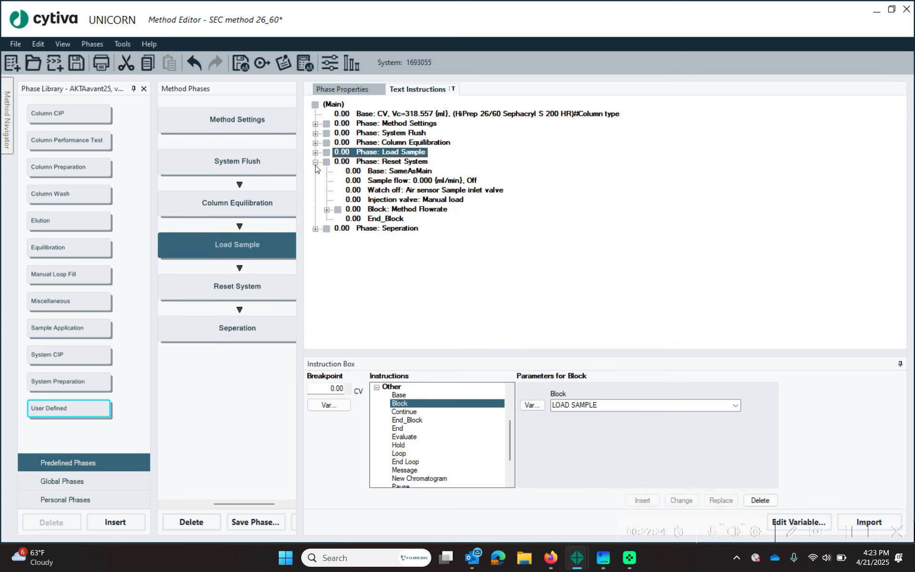
click(315, 163)
click(388, 174)
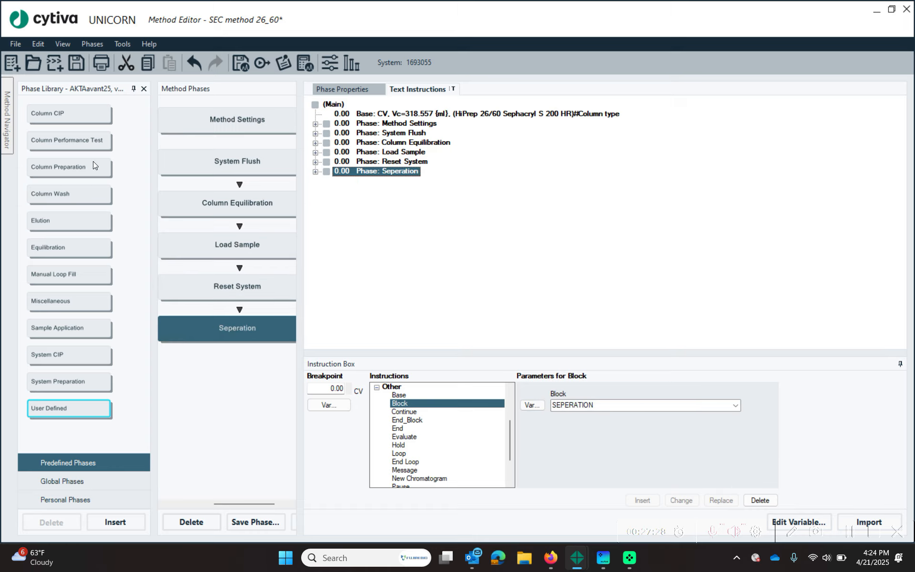
click(144, 89)
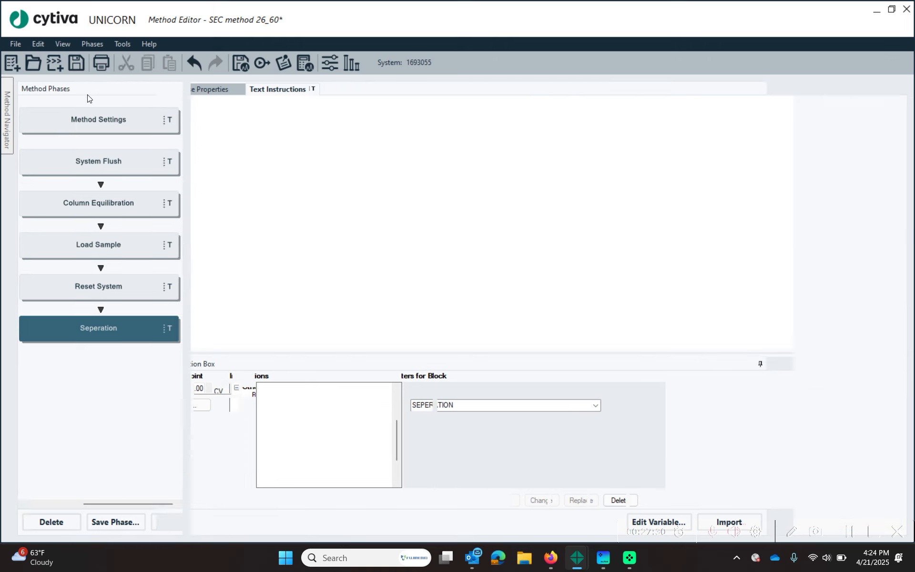
click(202, 171)
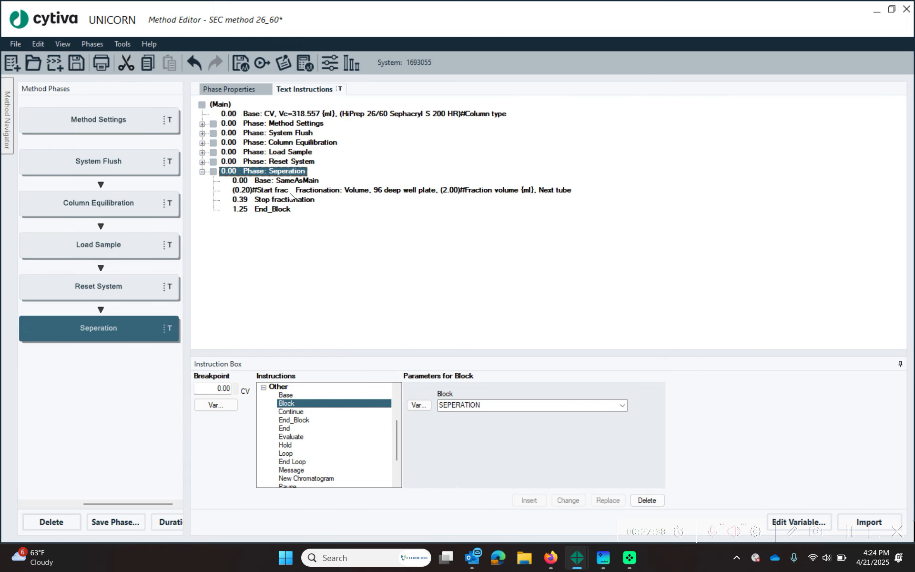
- Delete the Start frac Fractionation and Stop fractionation instructions
click(285, 191)
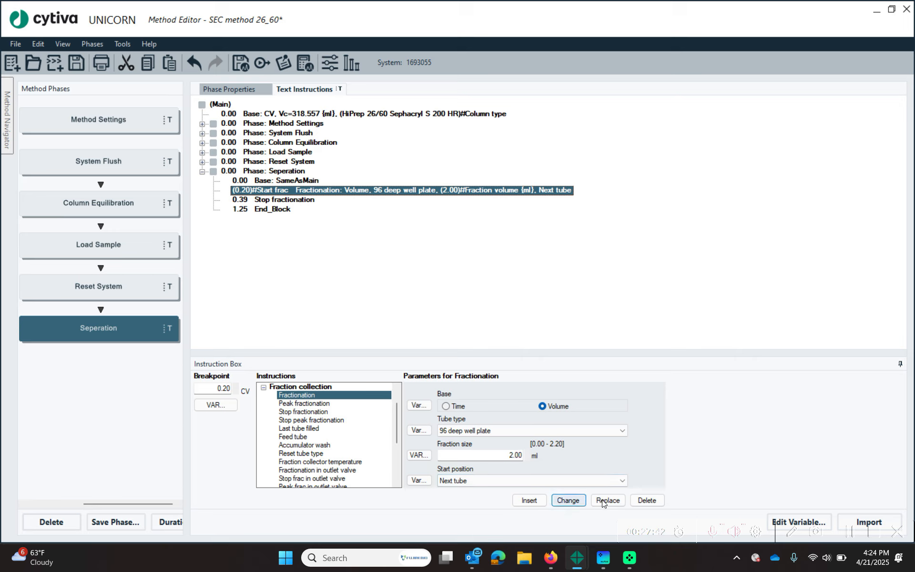
click(647, 500)
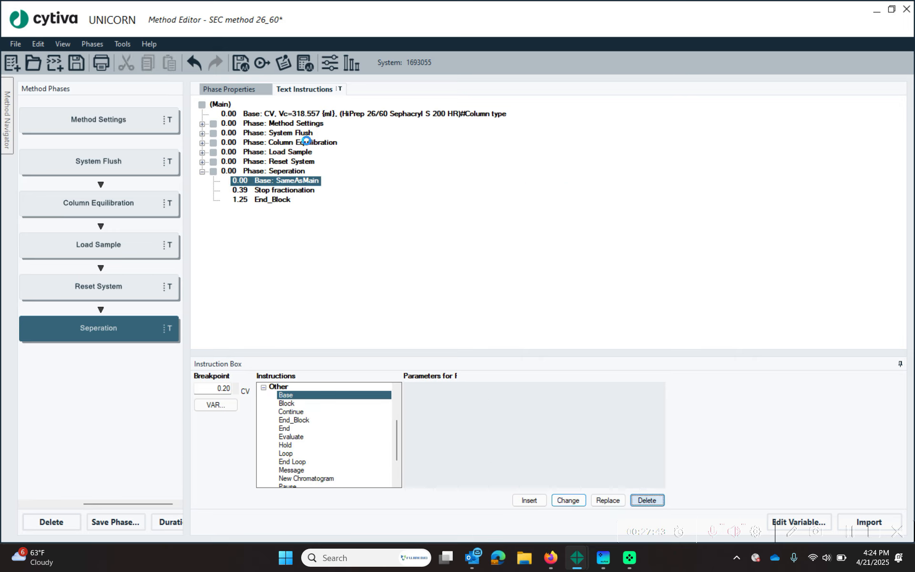
click(274, 199)
click(276, 190)
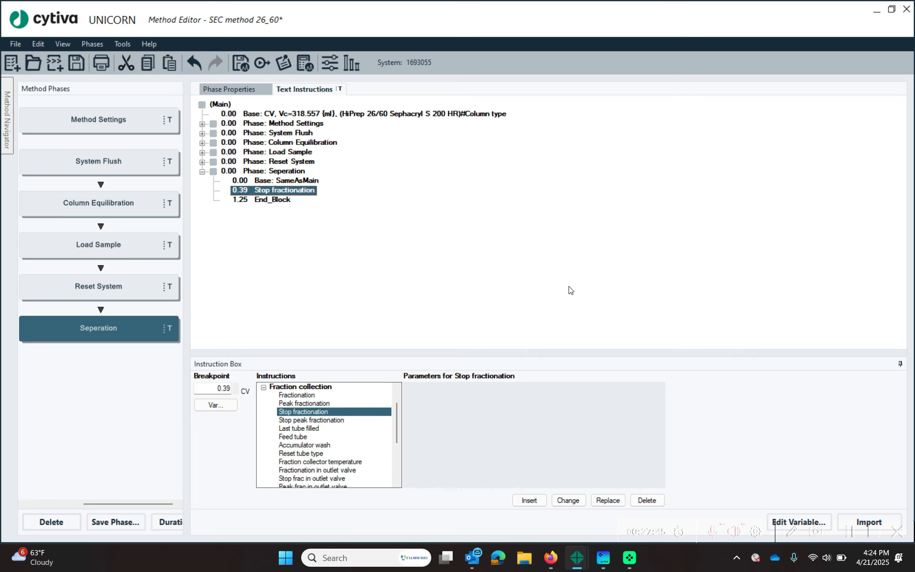
click(651, 501)
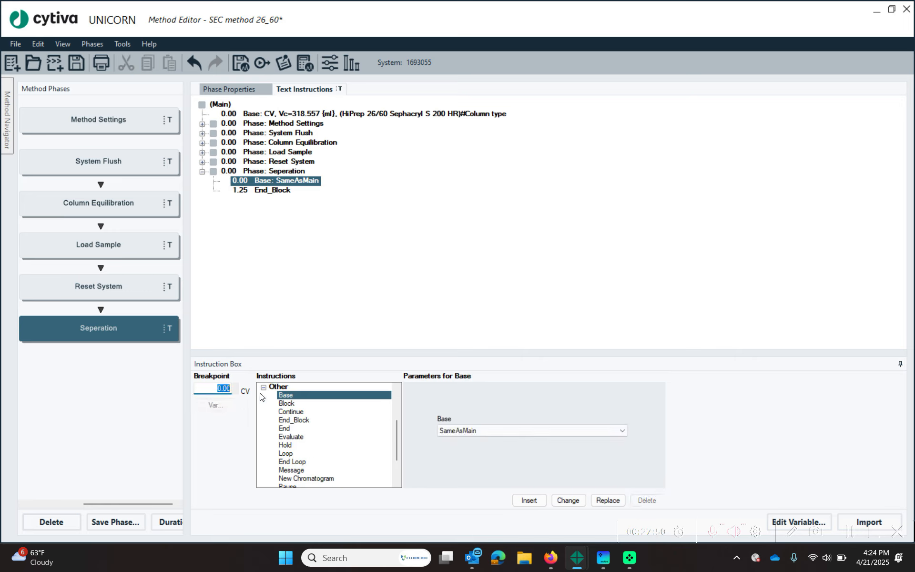
- Insert Auto zero UV from the Monitors group at 0.00 in Seperation
drag(398, 445, 400, 408)
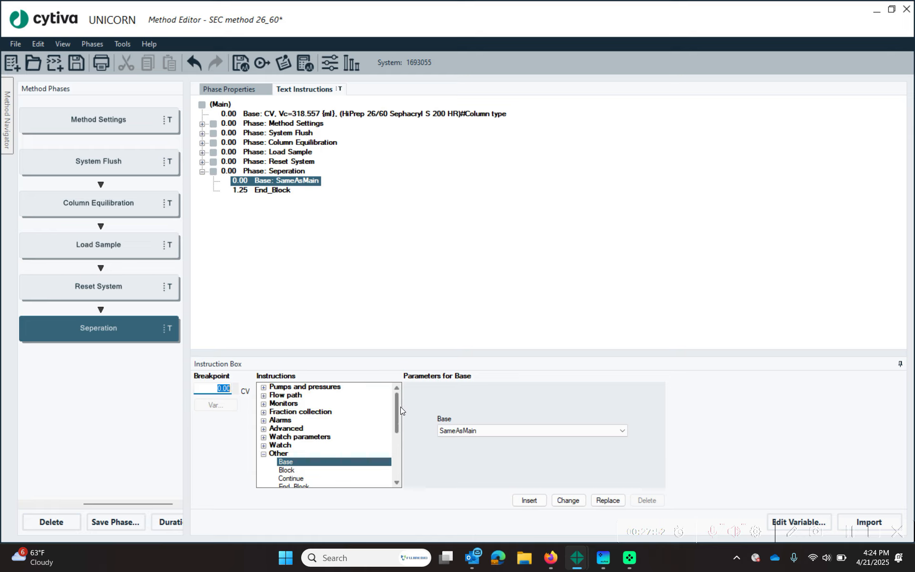
click(263, 454)
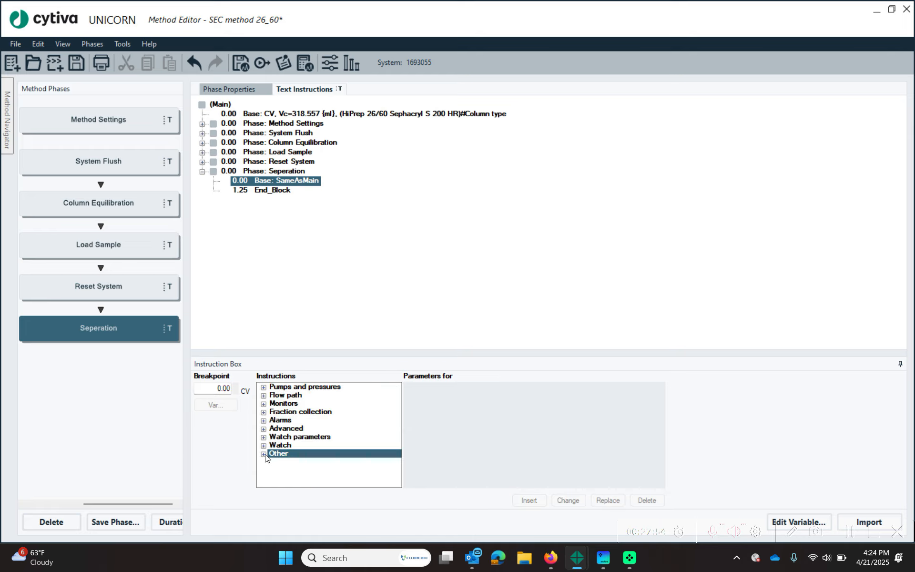
click(264, 421)
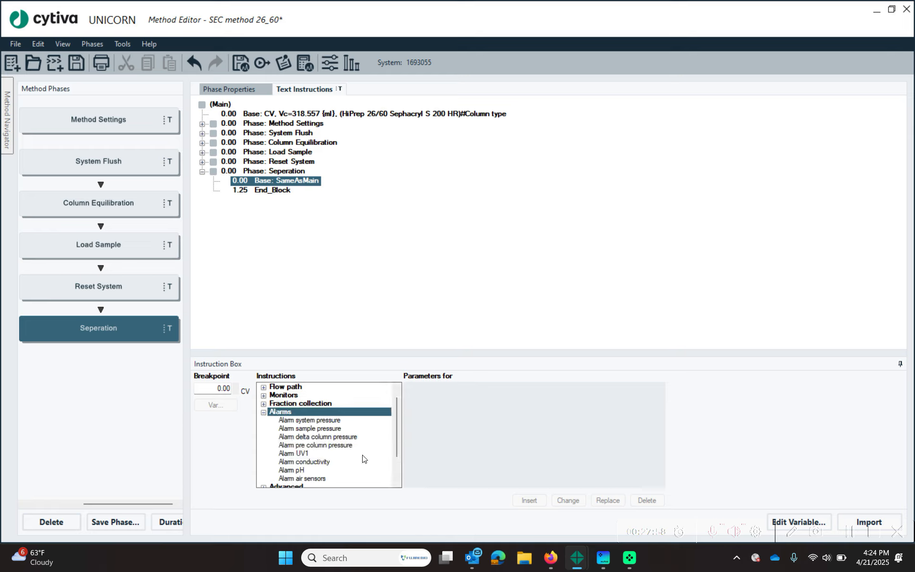
click(263, 396)
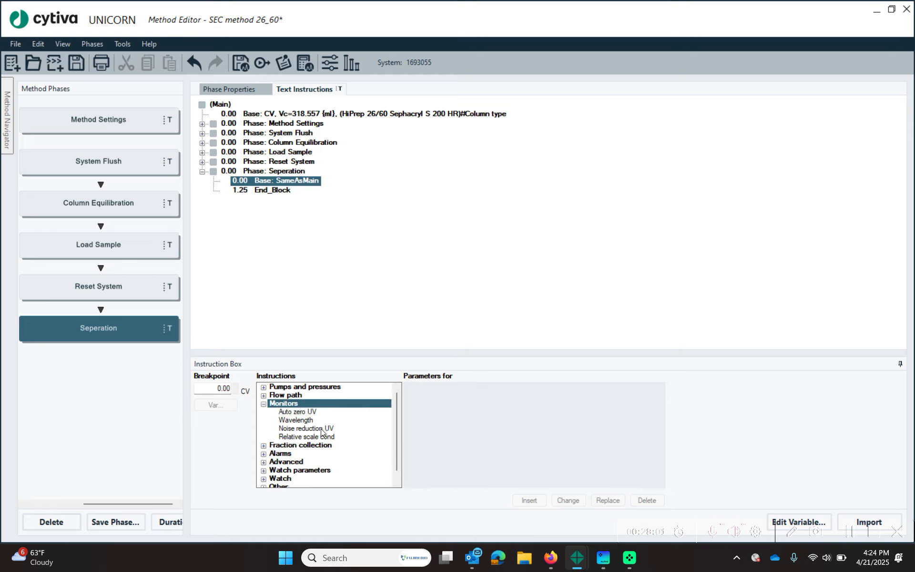
click(300, 412)
click(529, 500)
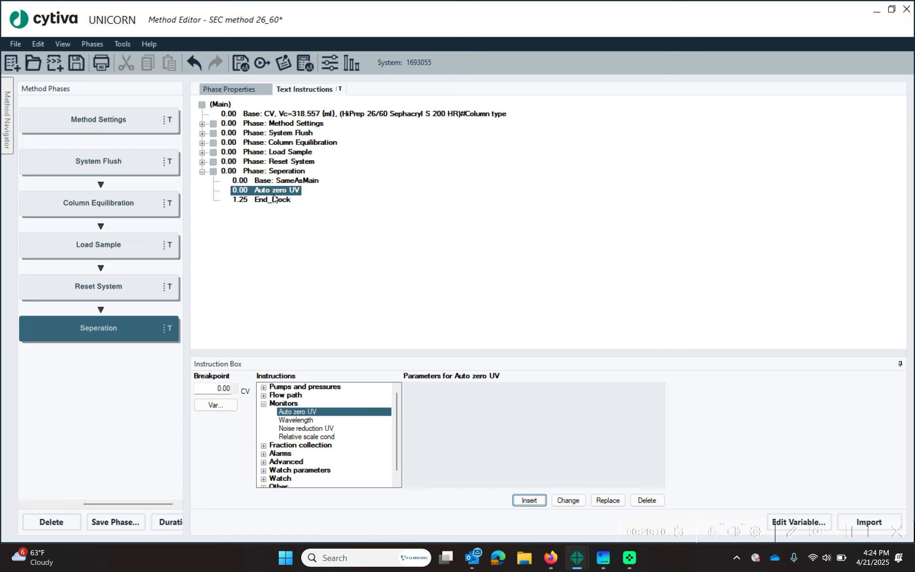
double_click(288, 403)
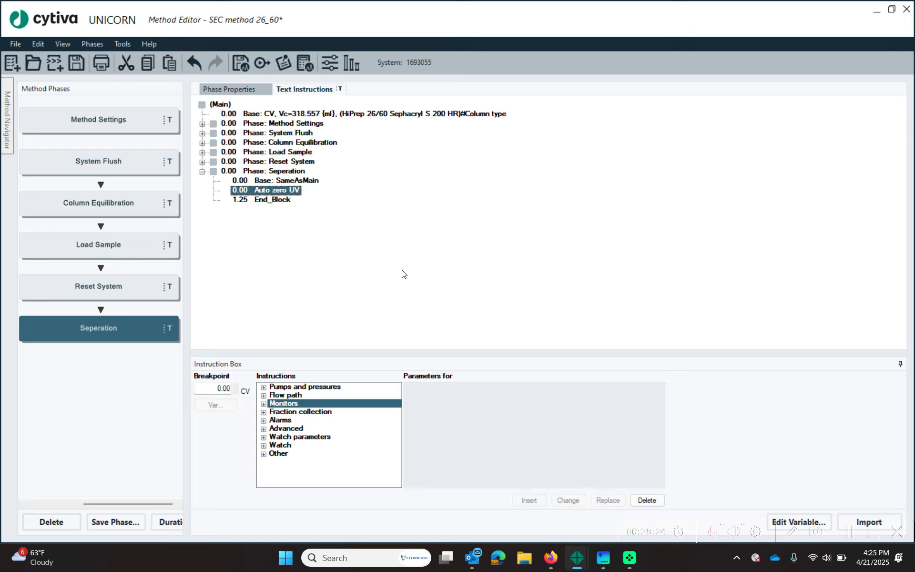
- Insert a Block named 'Delay A' into Seperation with its base set to Time
double_click(262, 455)
click(308, 405)
click(476, 404)
text(Delay A)
click(529, 500)
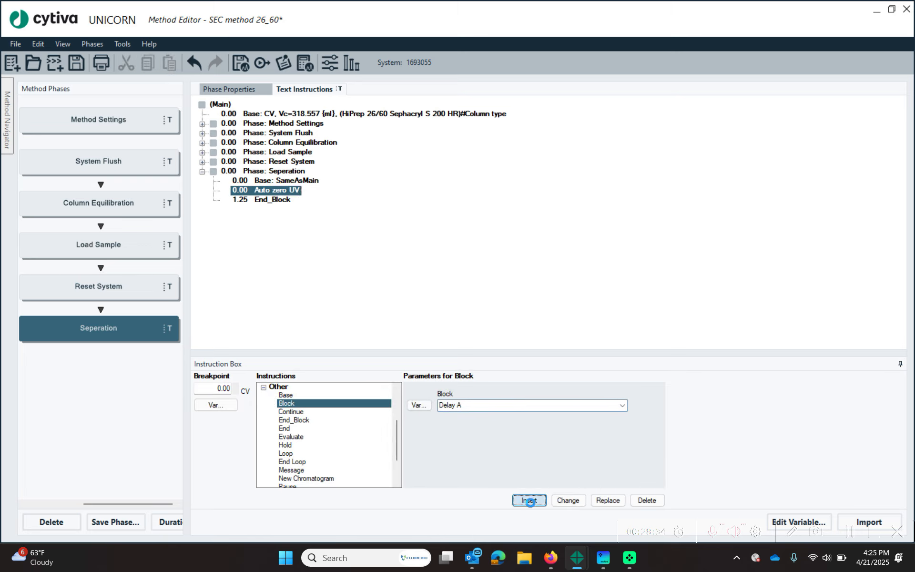
click(489, 430)
click(451, 442)
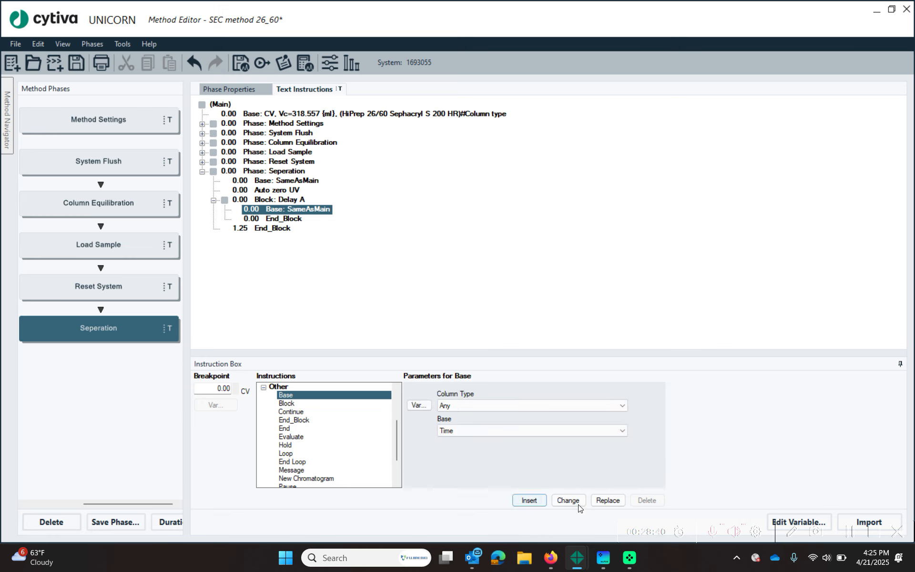
click(568, 499)
click(481, 255)
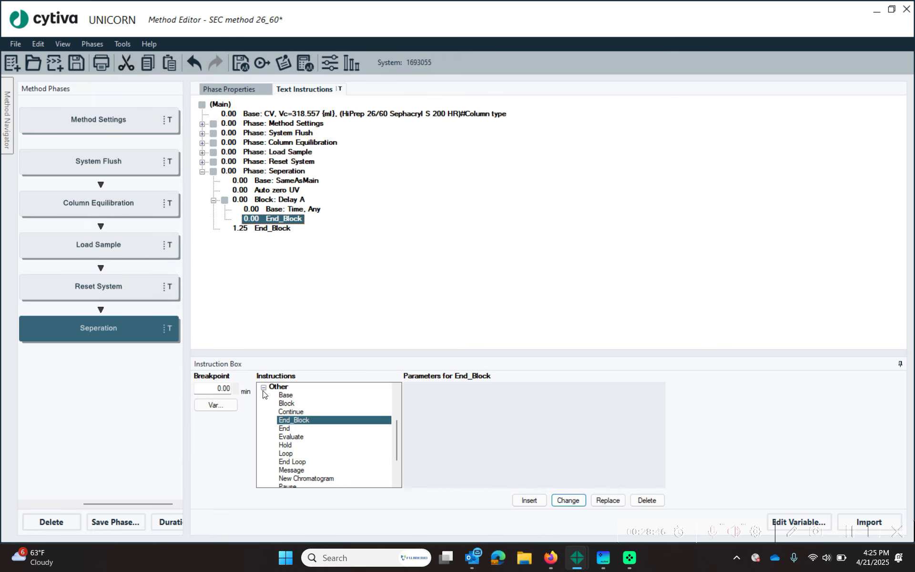
- Set the Delay A End_Block breakpoint to 0.05 min and collapse the block
drag(207, 389, 306, 381)
text(0.05)
key(Return)
click(288, 202)
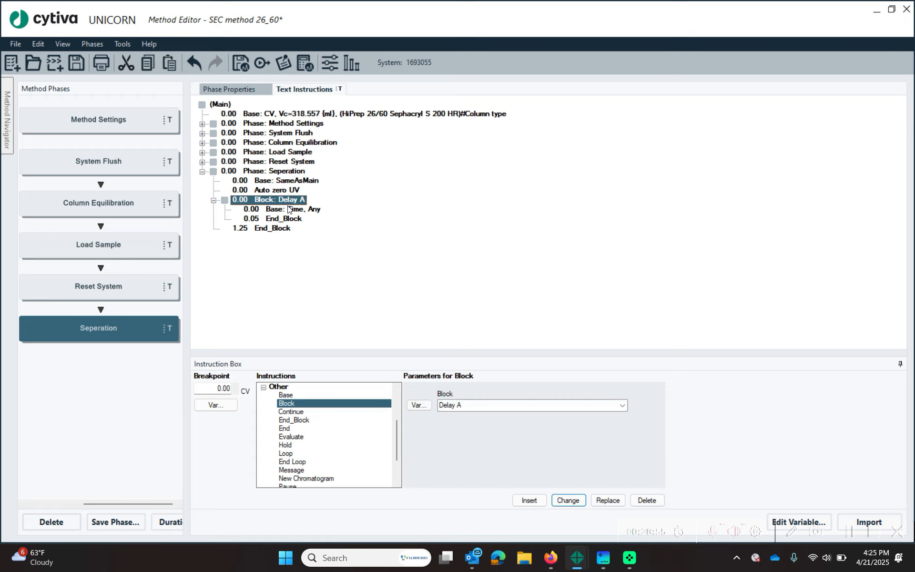
click(287, 209)
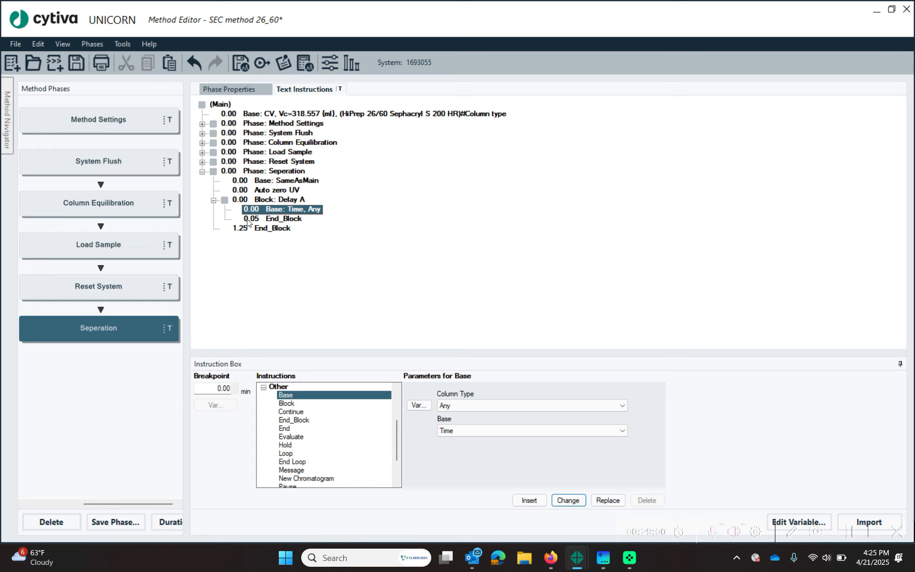
click(268, 220)
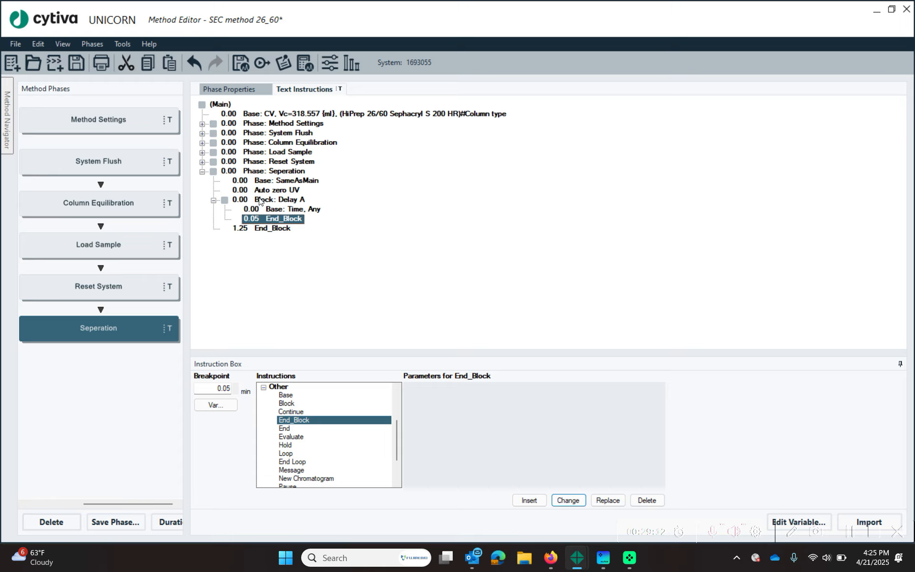
click(213, 200)
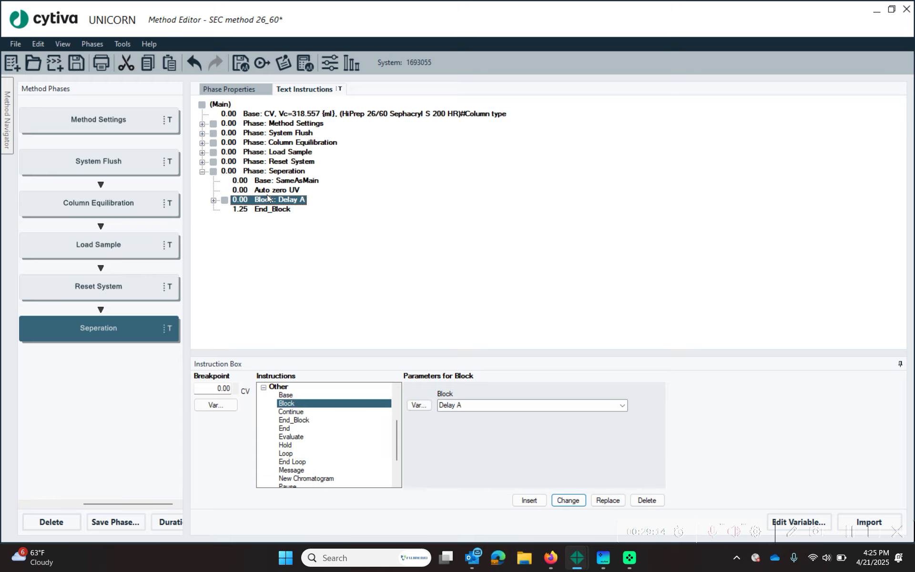
click(264, 389)
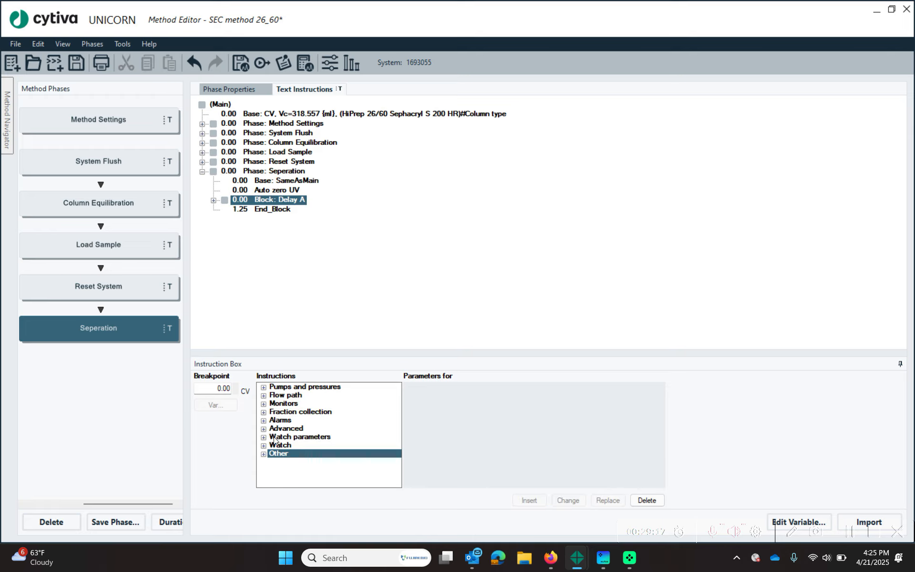
- Set up Peak fractionation parameters with Start level 100.00 as variable 'Start Frac level'
click(264, 413)
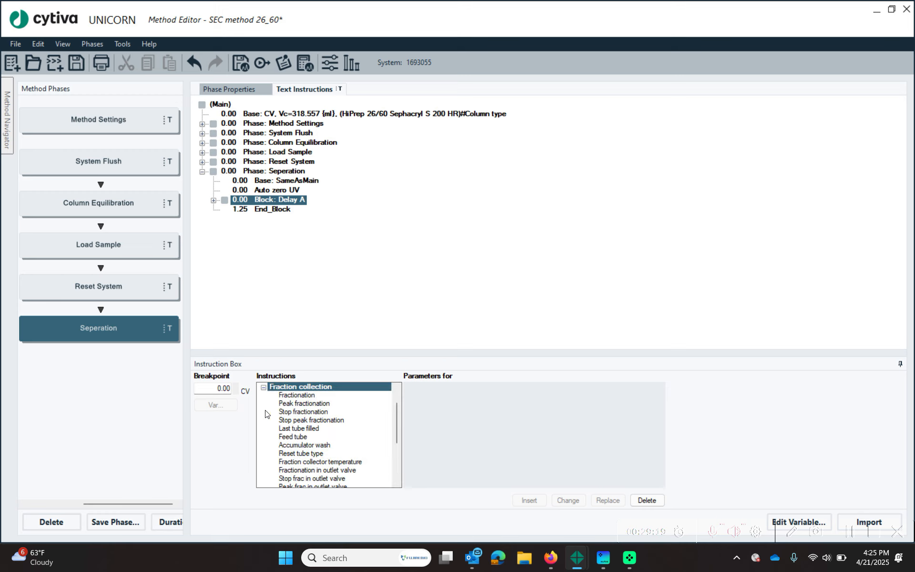
click(329, 404)
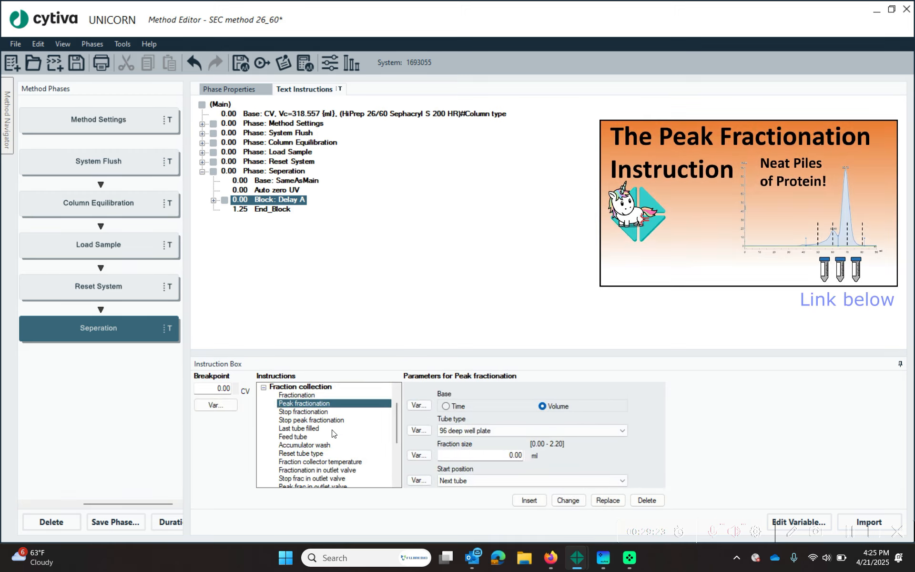
scroll(302, 453, down, 3)
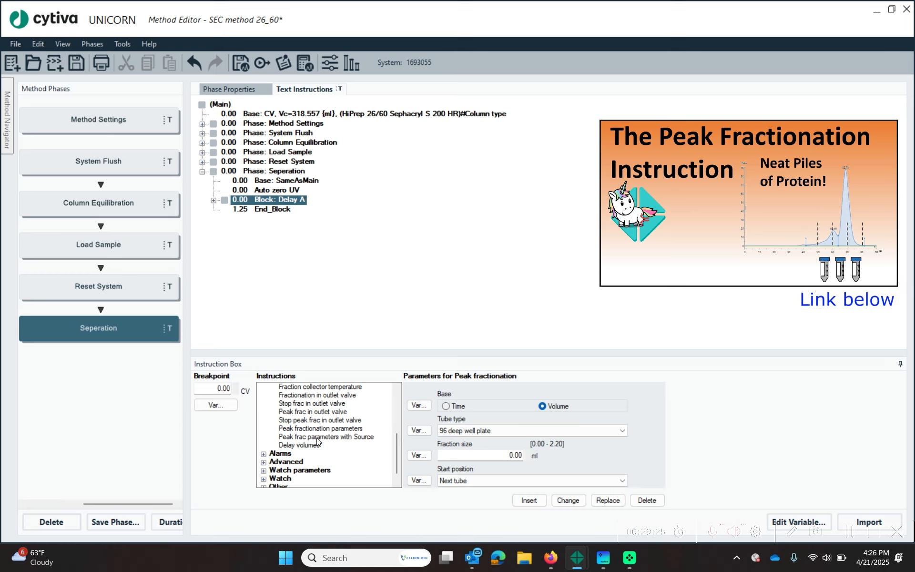
click(321, 429)
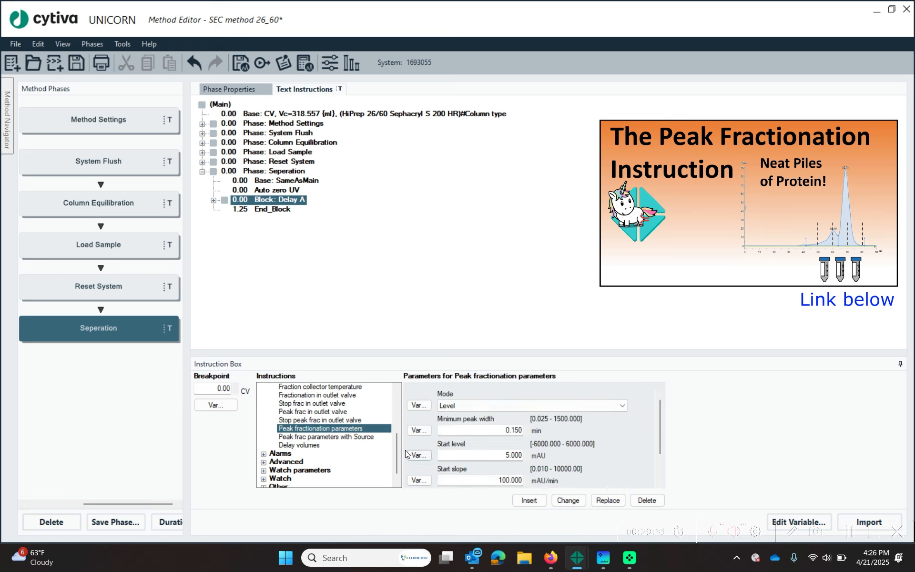
double_click(493, 451)
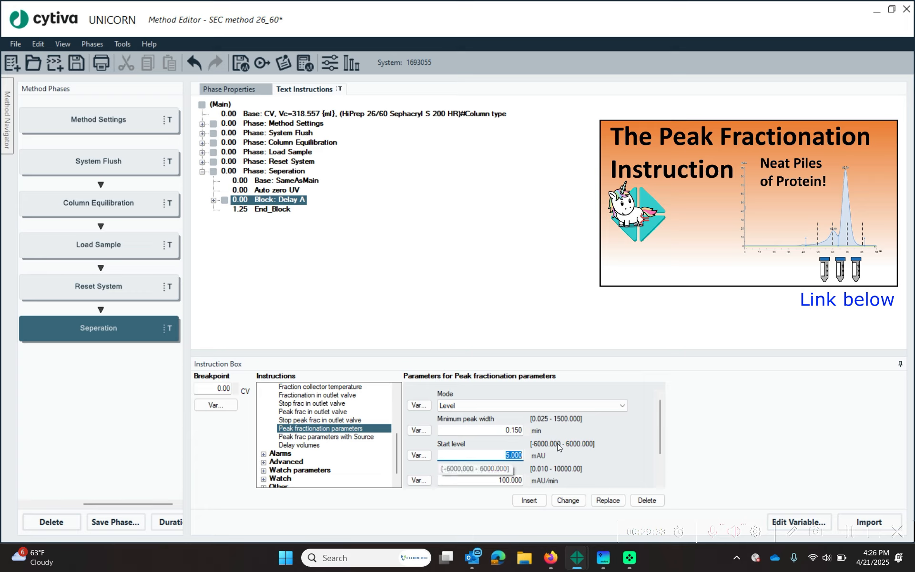
text(100)
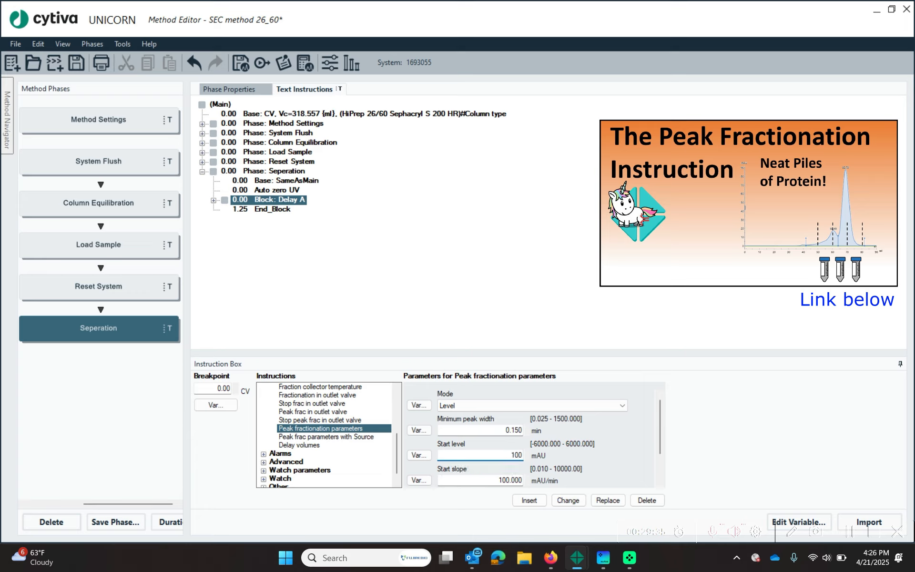
text(.00)
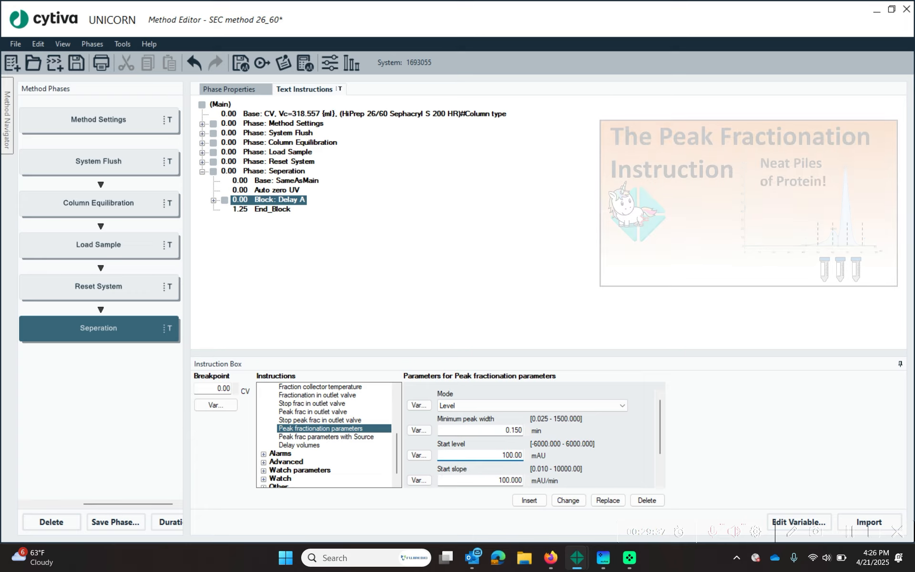
click(418, 455)
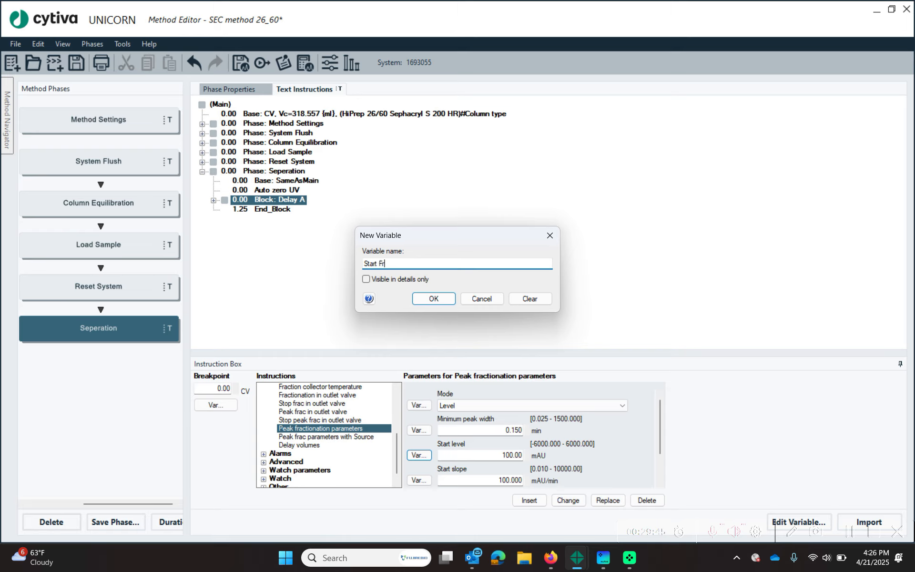
text(Start Frac level)
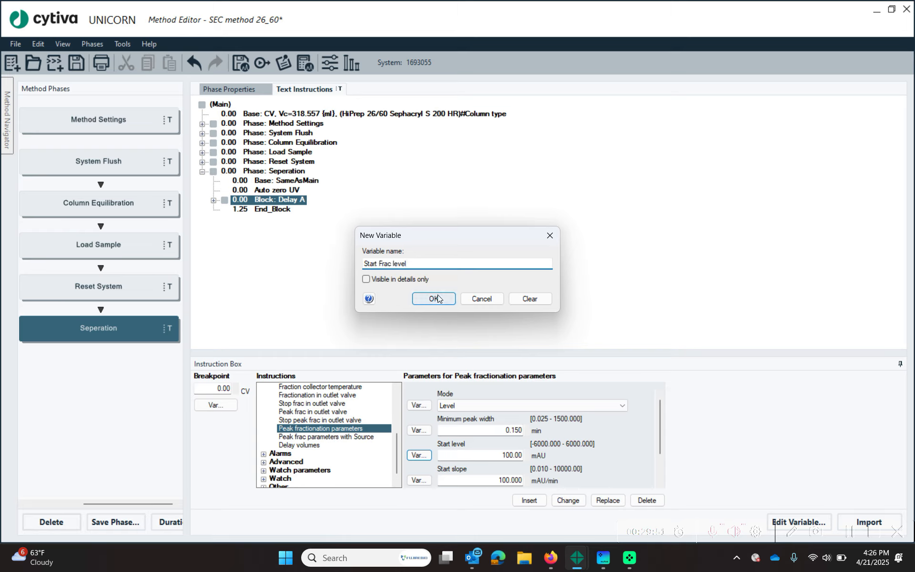
click(434, 298)
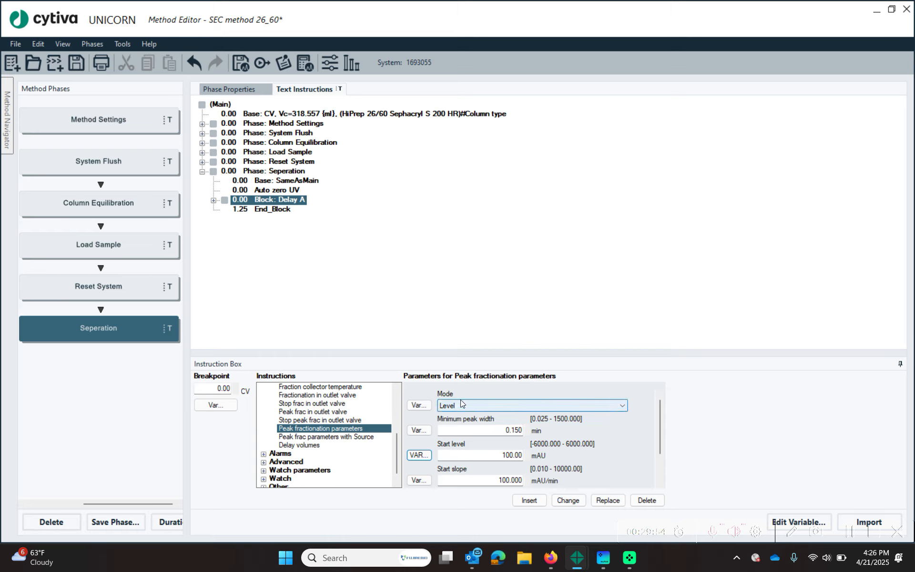
- Make End level the variable 'Stop Frac Level' and insert the parameters
scroll(560, 465, down, 2)
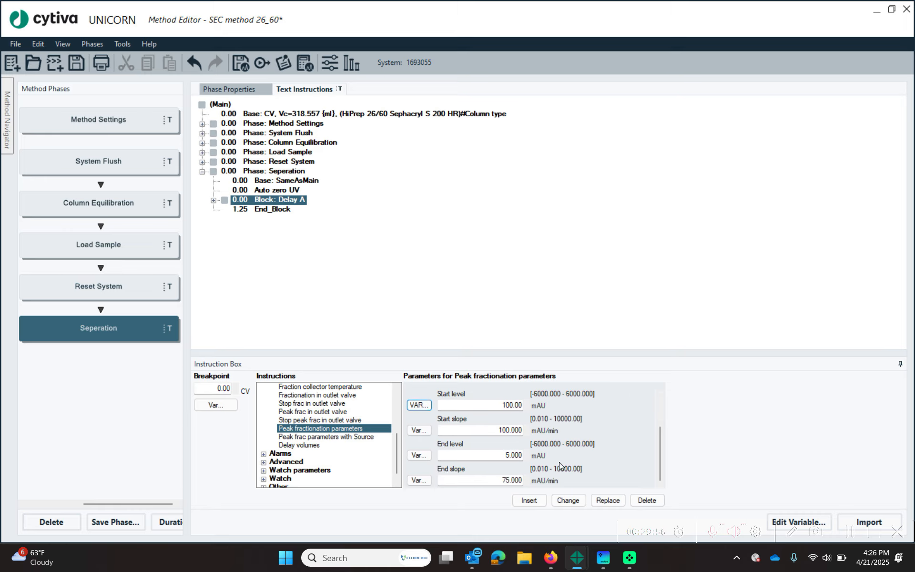
click(423, 455)
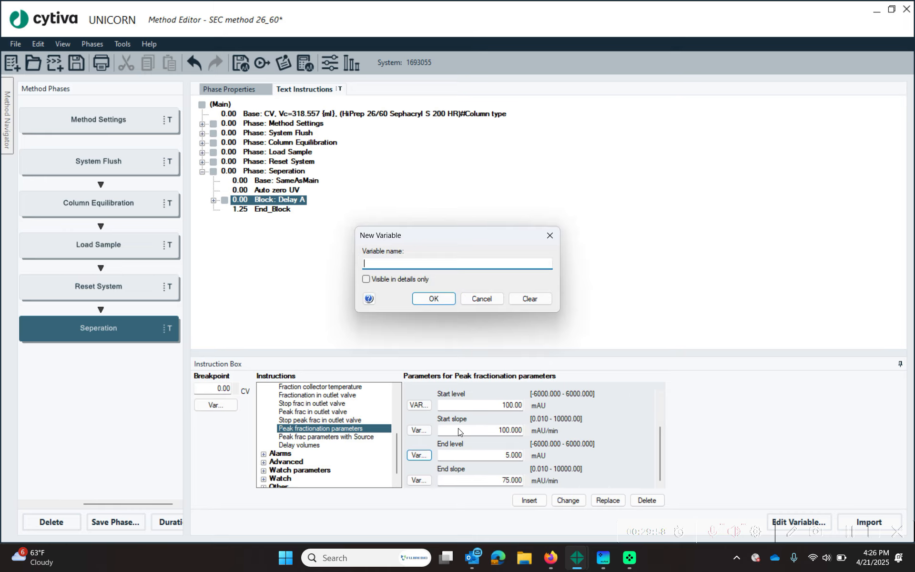
text(Stop Frac Level)
key(Return)
text(2)
click(529, 500)
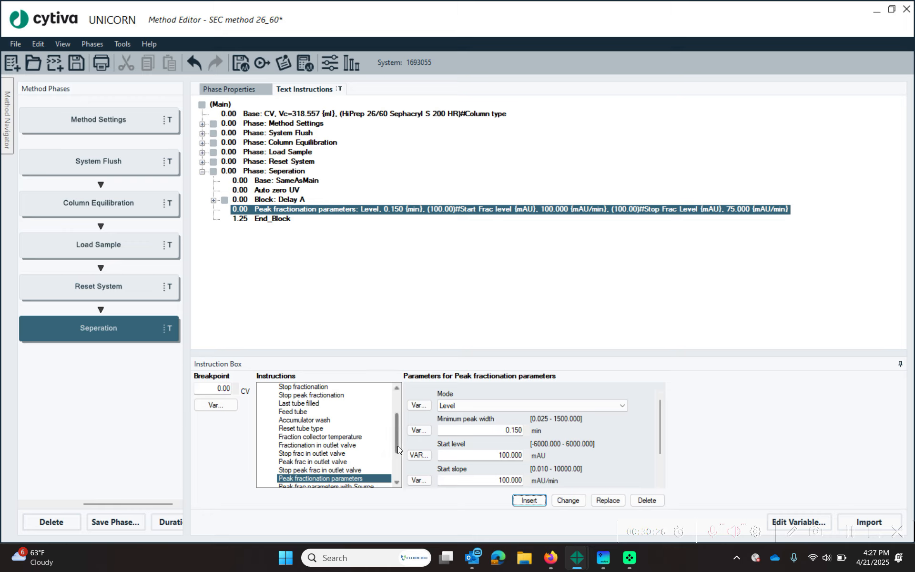
scroll(399, 448, up, 2)
- Insert Peak fractionation with a 2 ml fraction size stored as variable 'Frac volume'
click(316, 428)
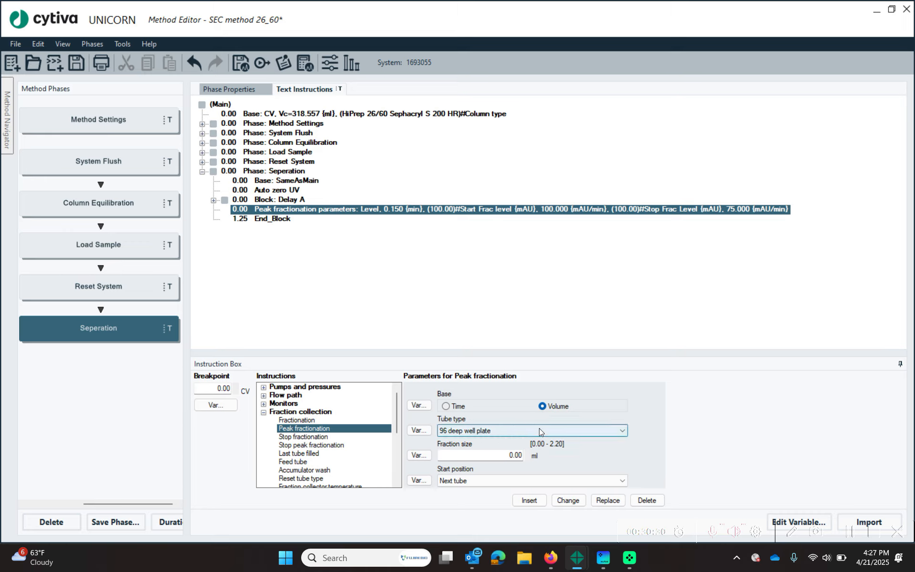
click(517, 455)
text(2)
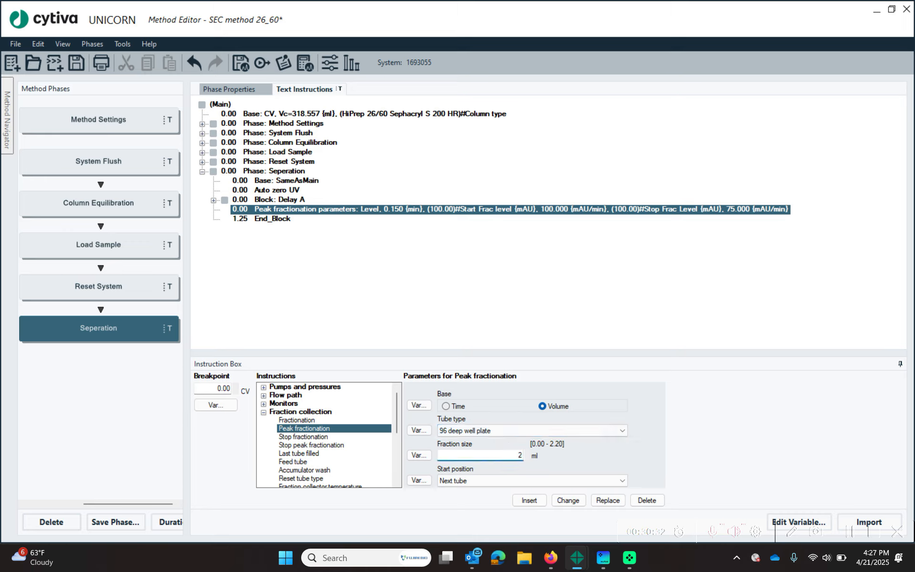
click(418, 455)
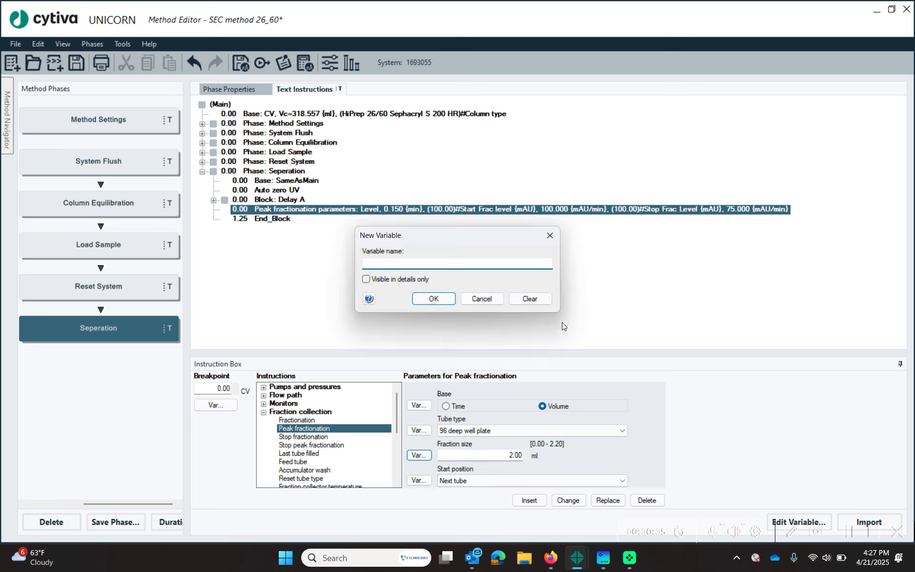
text(Frac volume)
key(Return)
click(529, 500)
click(288, 224)
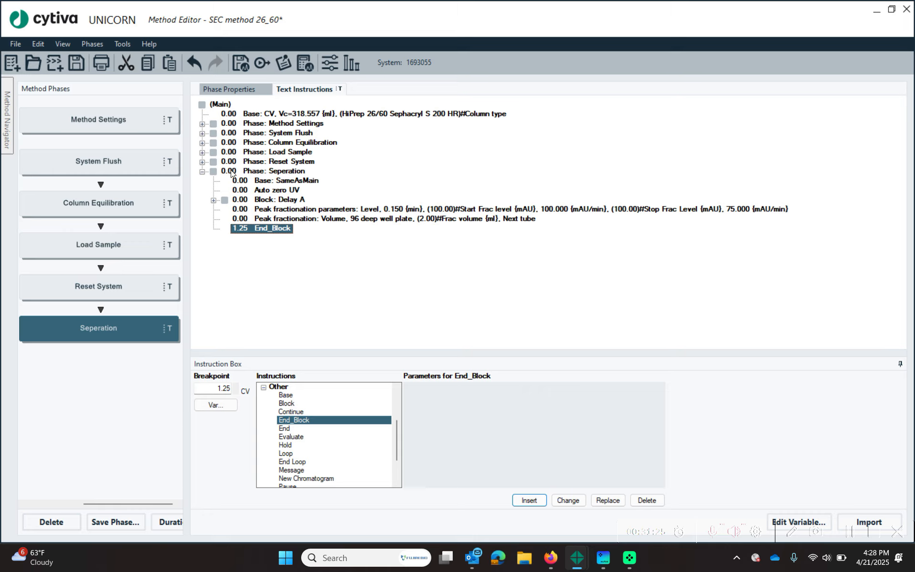
- Save the method as 'SEC scouting method 26_60' with results named by method in /Training
click(18, 47)
click(55, 139)
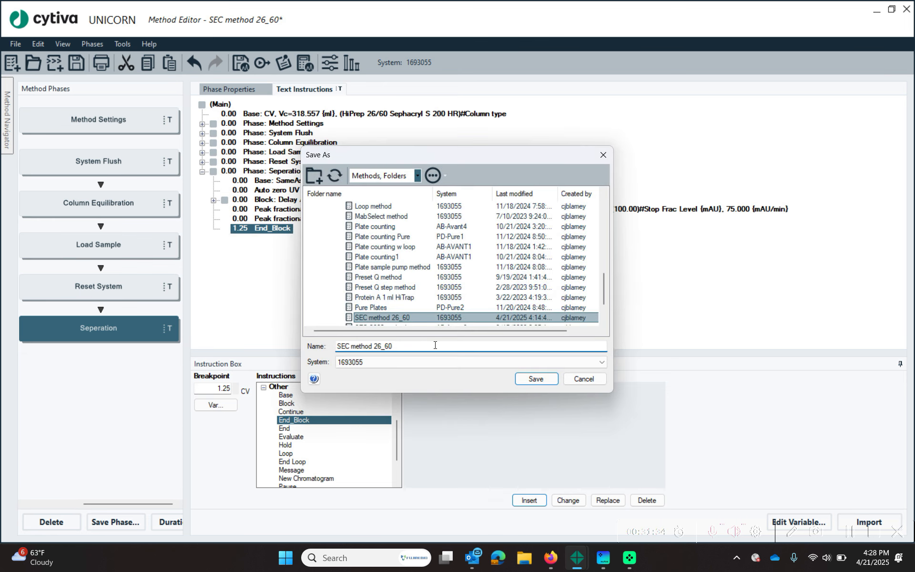
text(scouting)
key(Return)
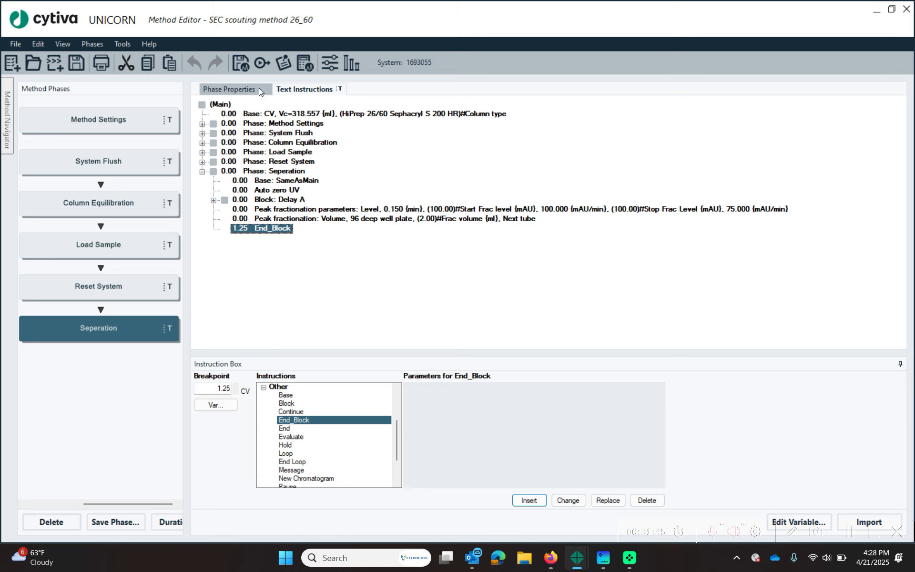
click(240, 62)
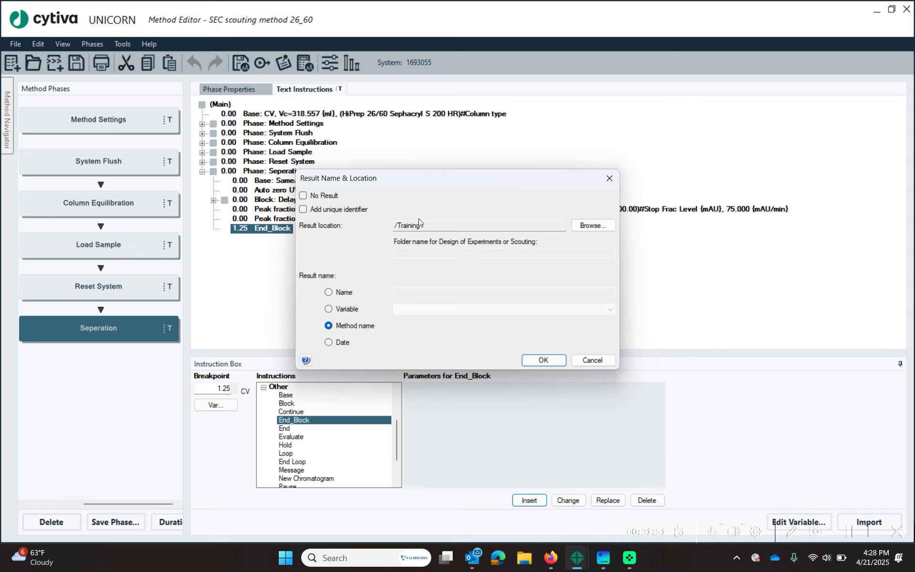
click(543, 360)
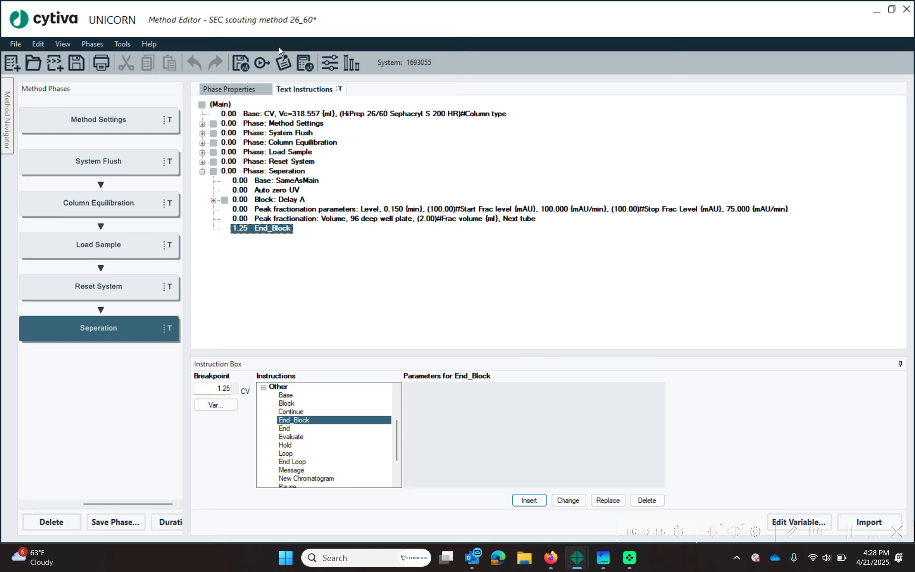
- Add Scouting and Method Information to the Start Protocol items shown at method start
click(362, 143)
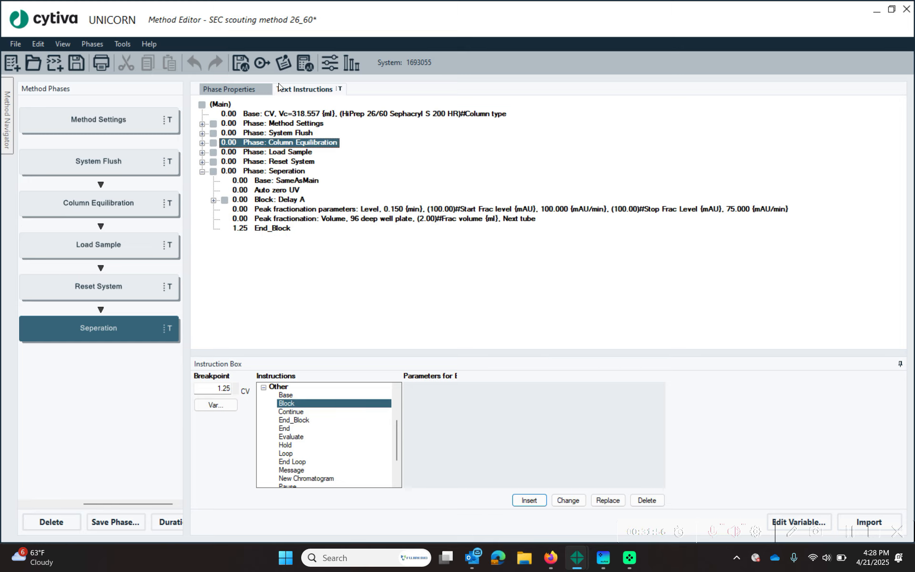
click(265, 62)
click(310, 214)
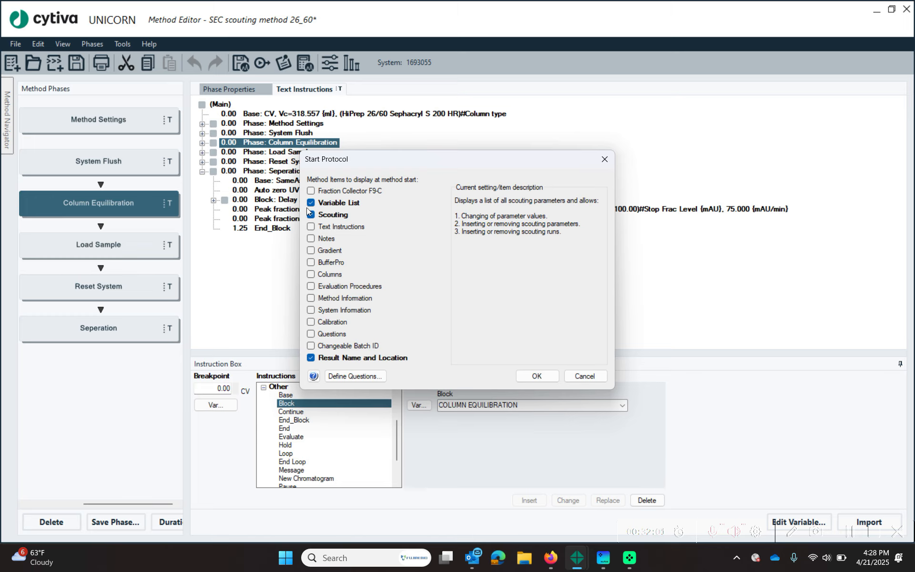
click(316, 300)
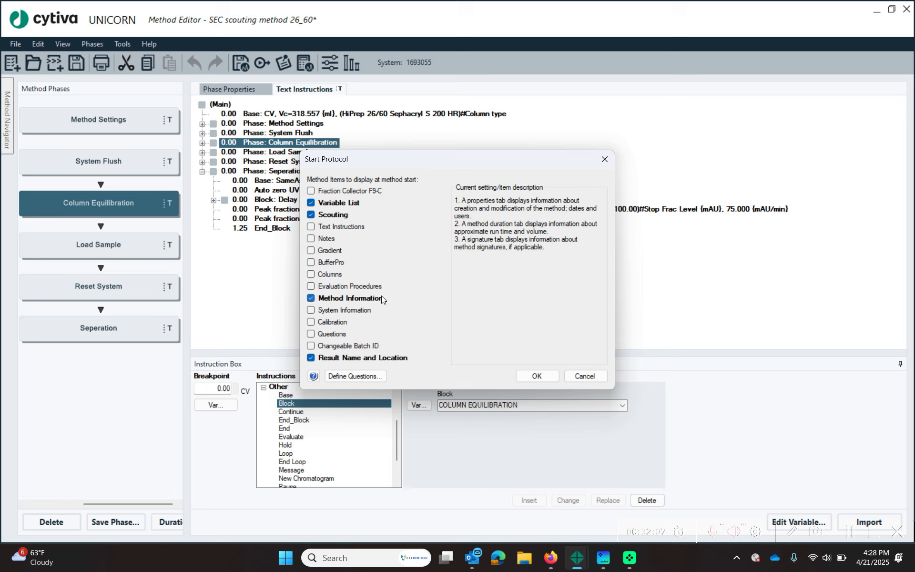
click(535, 376)
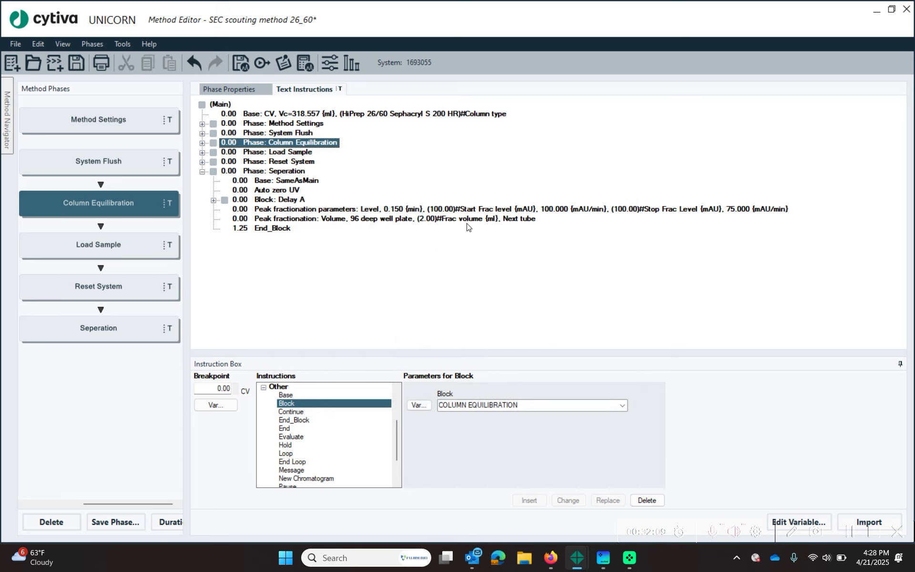
- Scout Wash A1, Wash sample buffer, Column Position, Flow rate and Length Of Equilibration
click(333, 61)
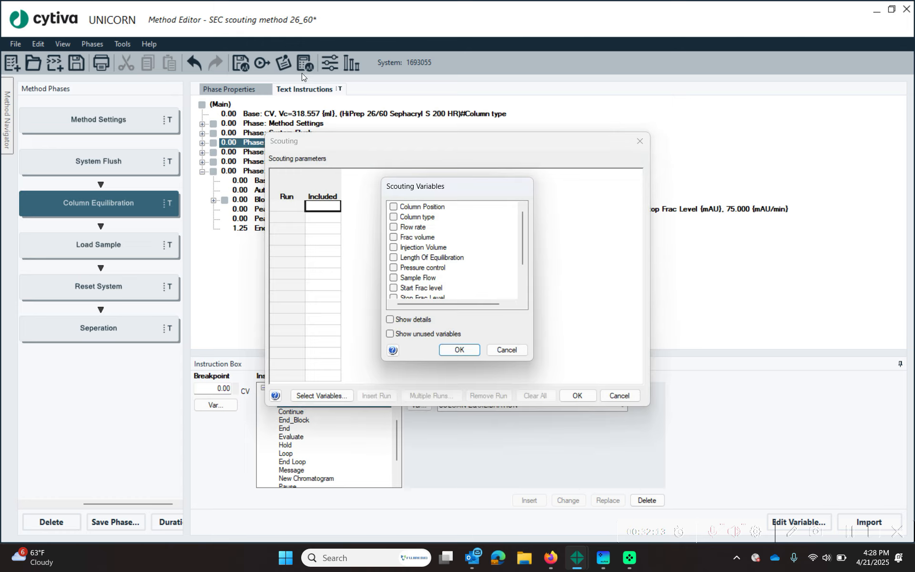
scroll(467, 212, down, 2)
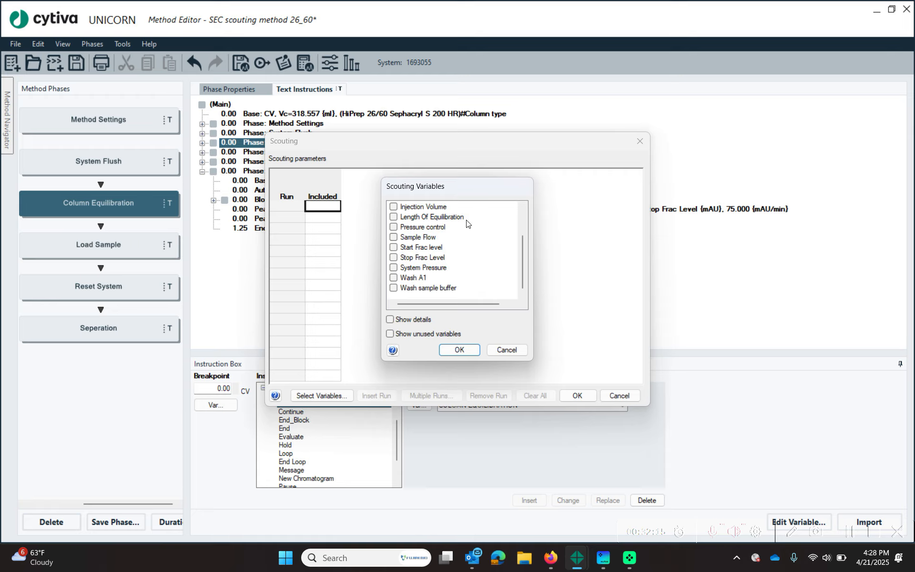
click(393, 277)
click(393, 288)
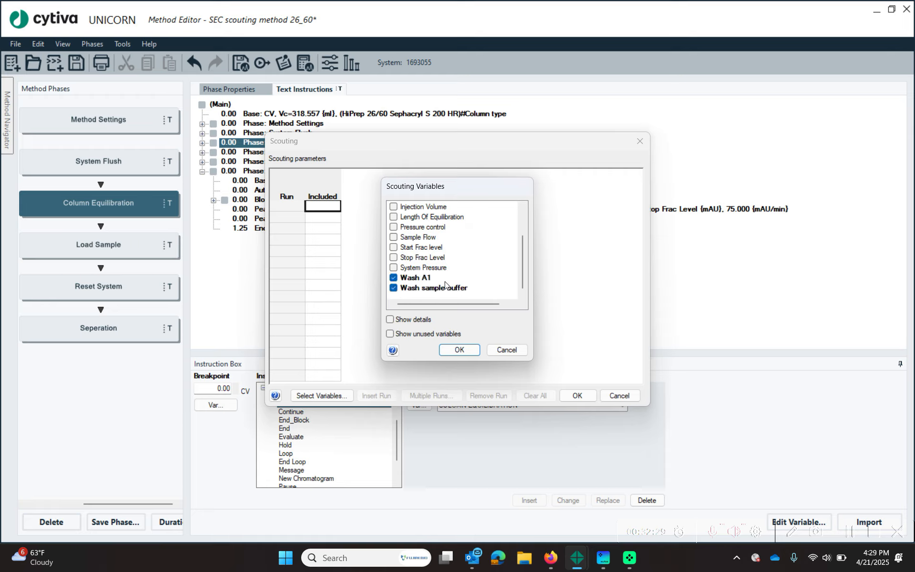
scroll(436, 269, up, 2)
click(393, 207)
click(393, 227)
click(394, 258)
scroll(429, 269, down, 2)
scroll(429, 269, up, 2)
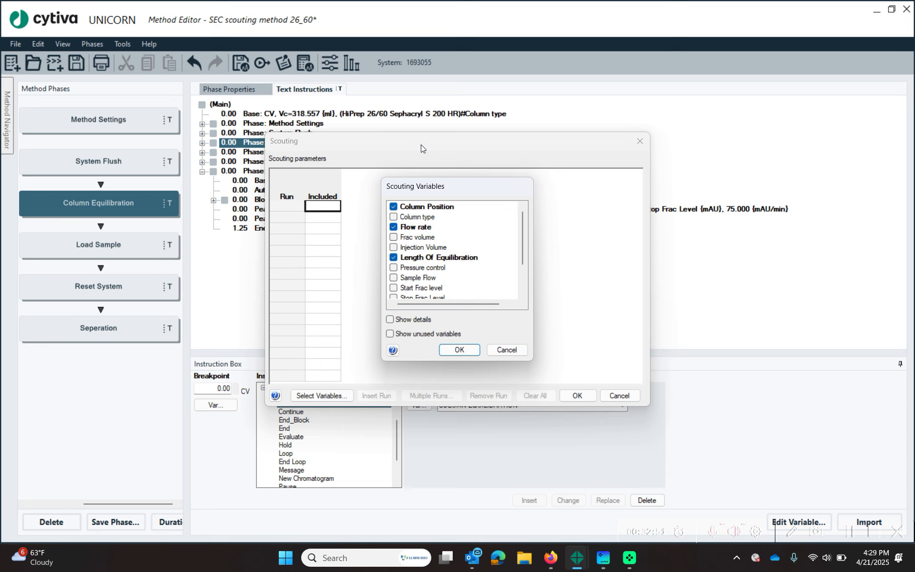
click(459, 350)
- Close the scouting table with run 1 and name an End_Block variable 'Length of separation'
drag(452, 143, 584, 130)
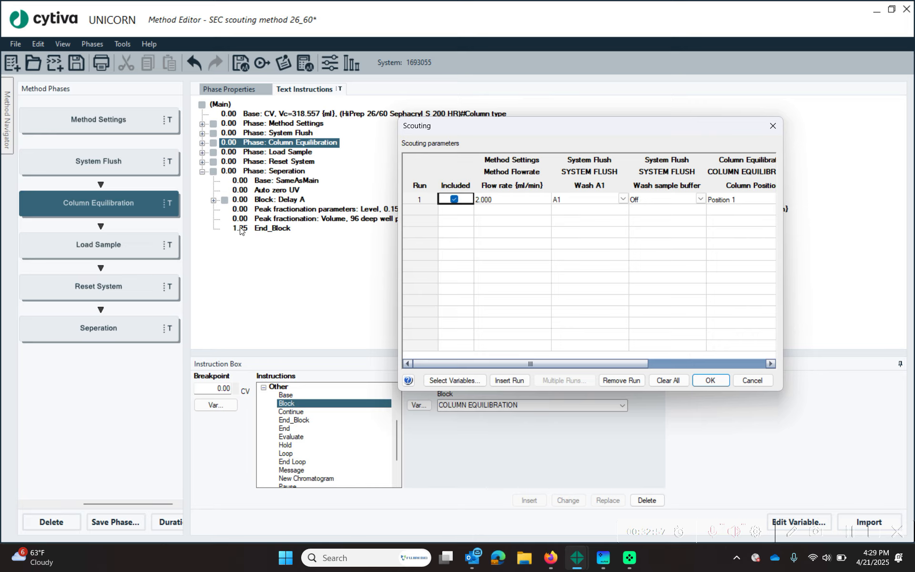
click(716, 384)
click(212, 404)
text(Length of separation)
- Apply the 'Length of separation' variable to the End_Block breakpoint and reopen scouting
click(433, 299)
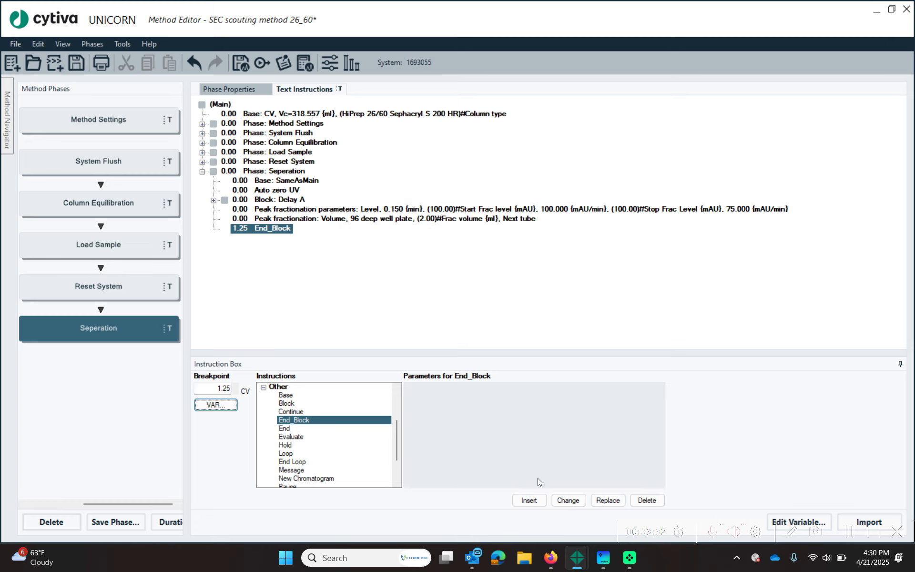
click(568, 500)
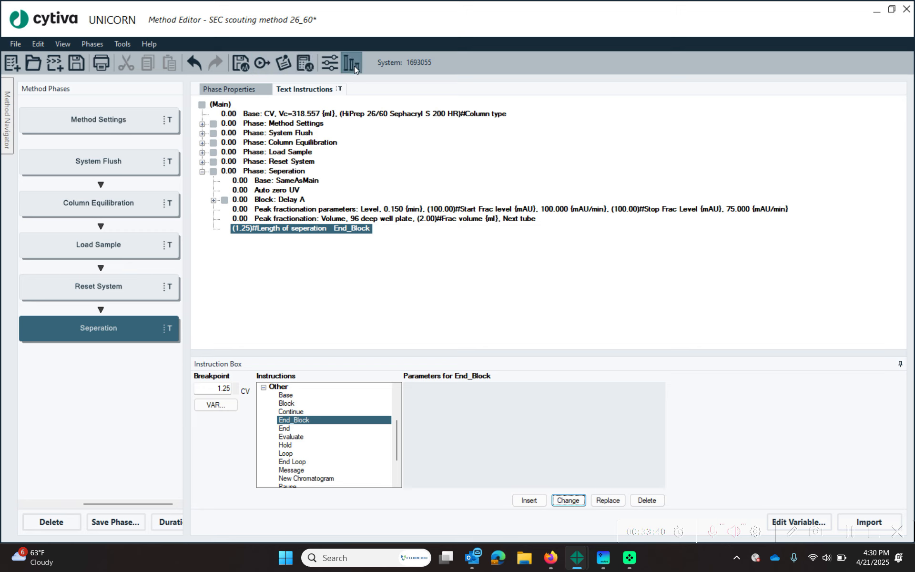
click(334, 66)
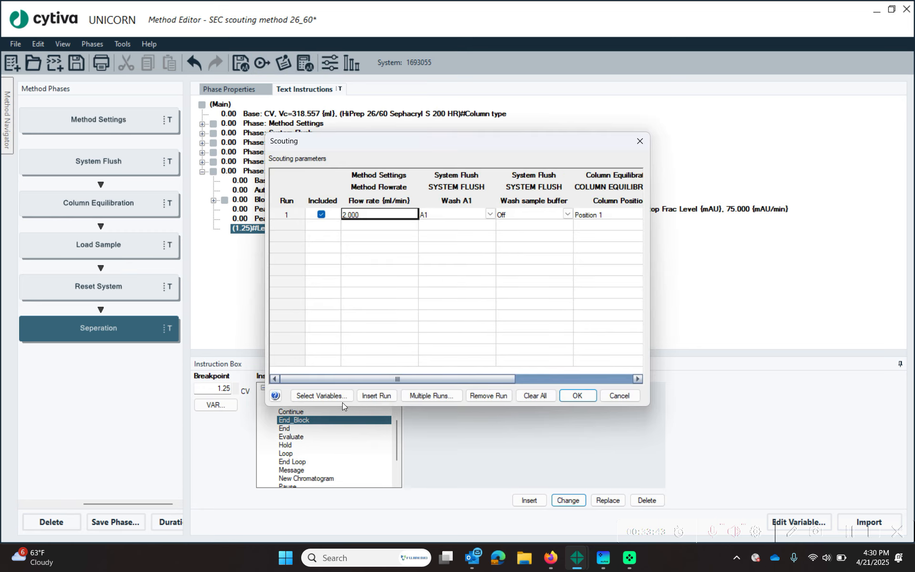
- Add Length of seperation to the scouting variables
click(305, 397)
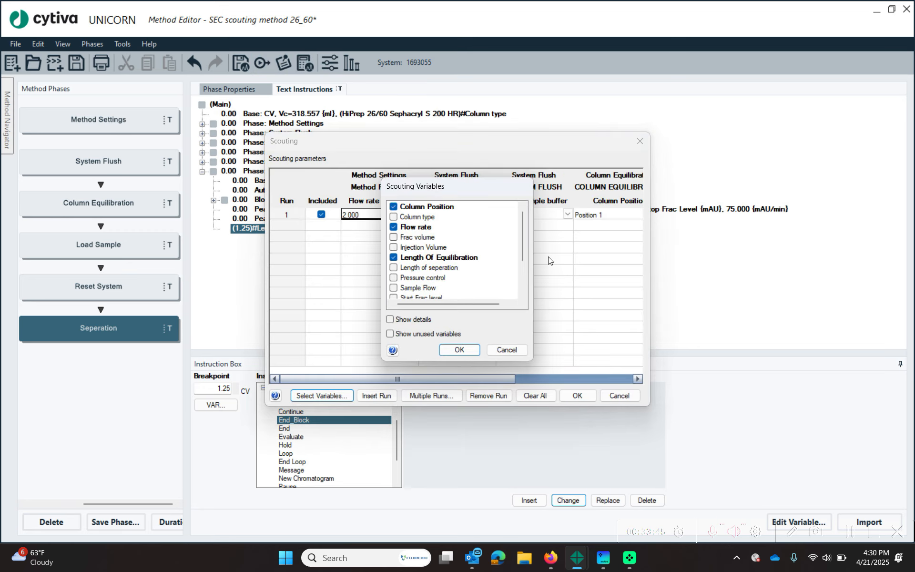
click(394, 268)
click(458, 349)
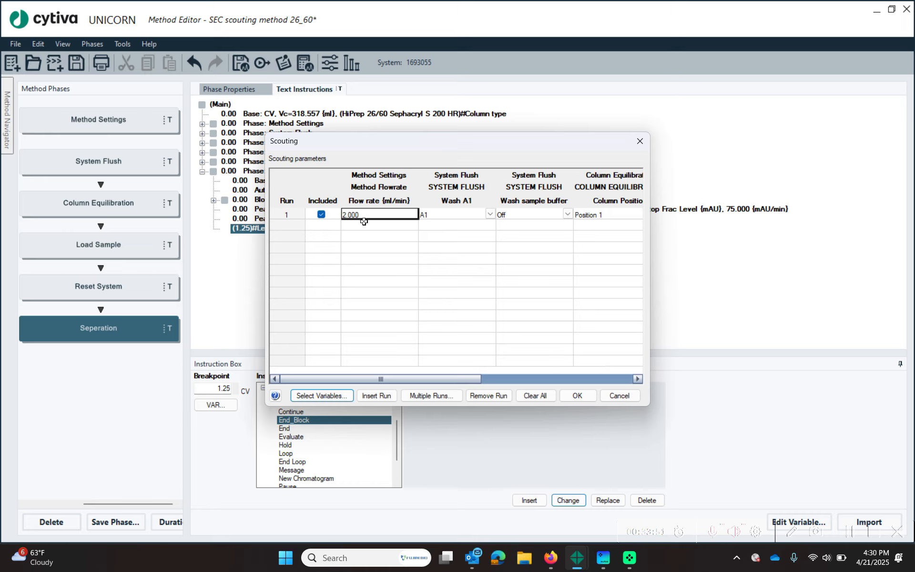
- Set run 1's sample buffer wash to Buffer and insert a second run
click(529, 220)
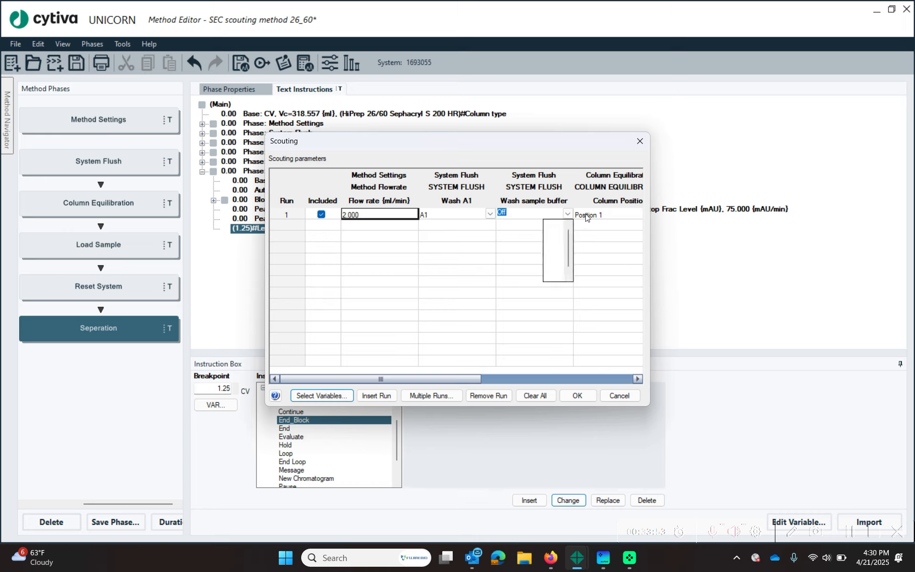
click(555, 231)
click(526, 237)
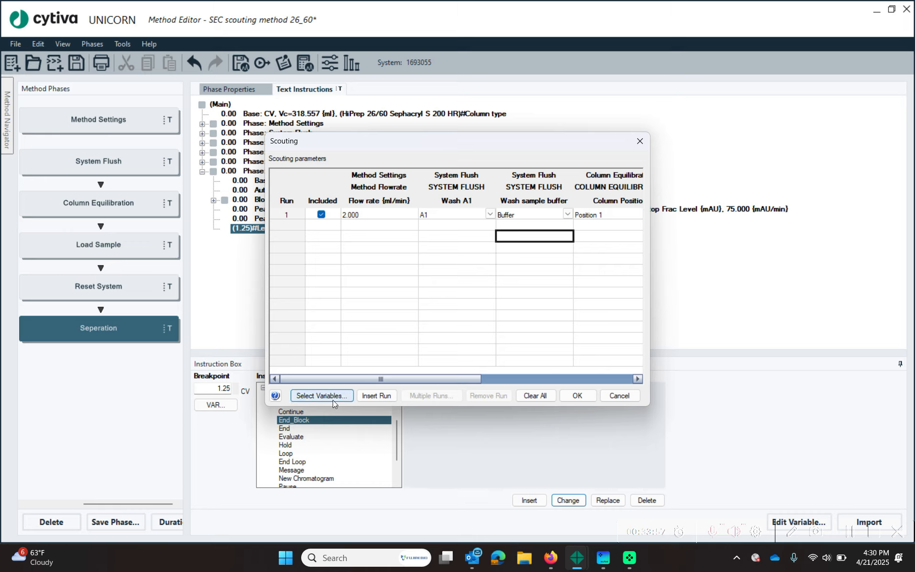
click(376, 395)
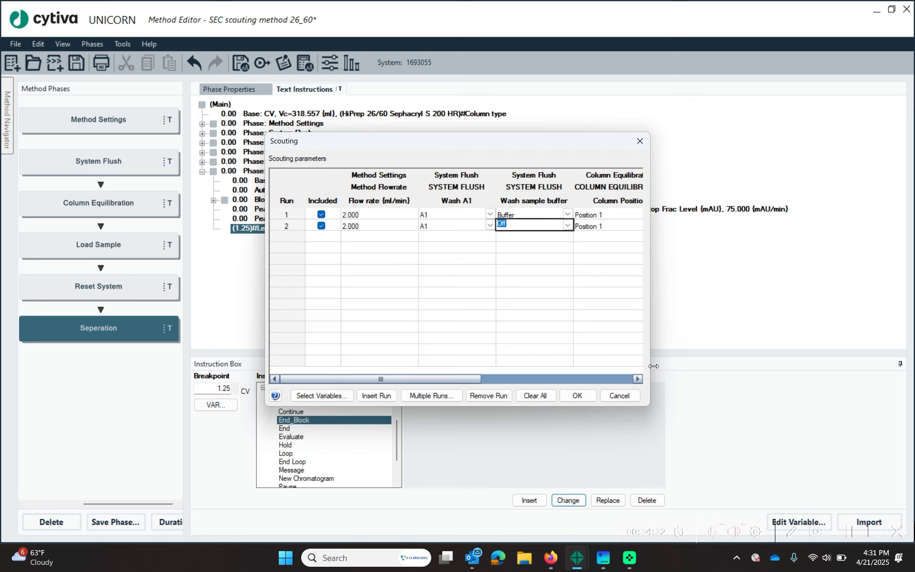
- Set run 2's Length Of Equilibration to 0.05 CV
click(634, 381)
click(393, 215)
click(495, 204)
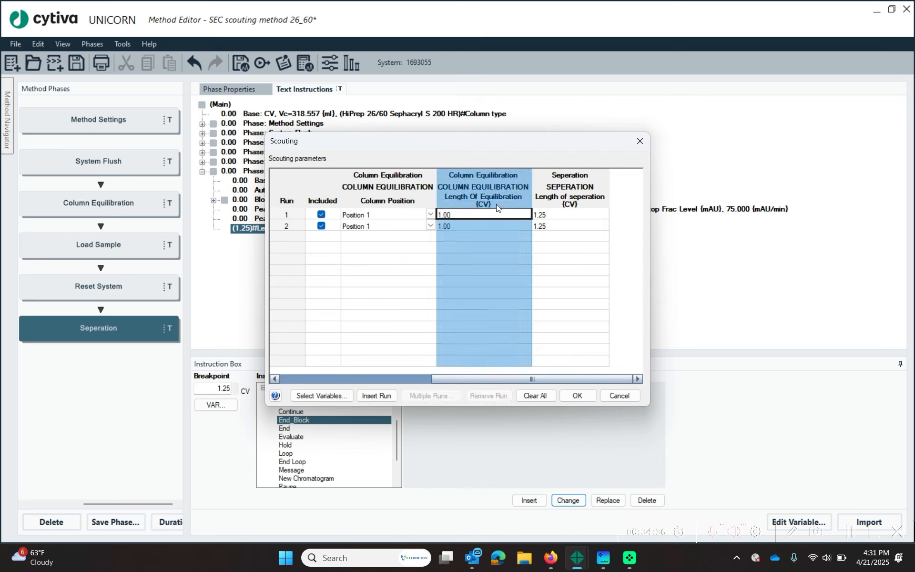
click(480, 226)
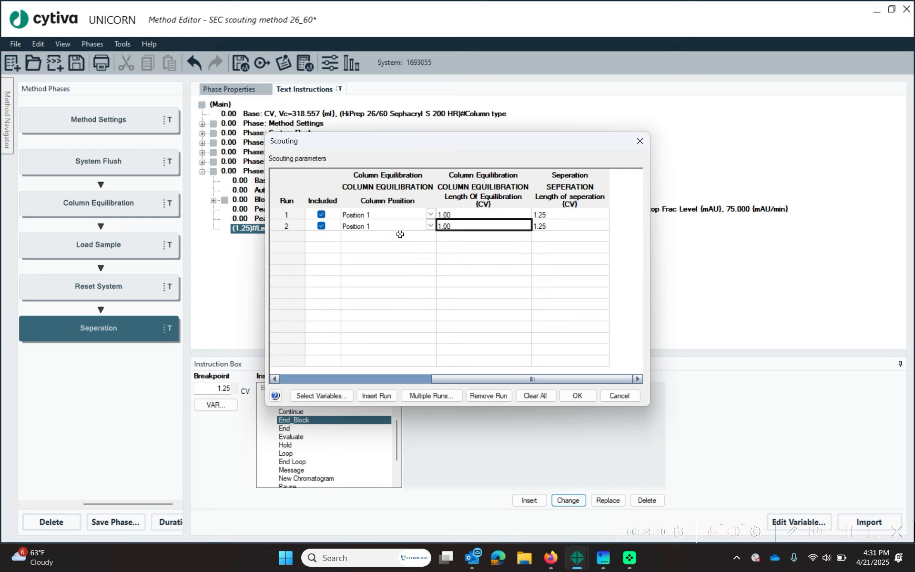
text(0)
click(403, 293)
click(466, 226)
text(0.05)
click(596, 261)
click(583, 229)
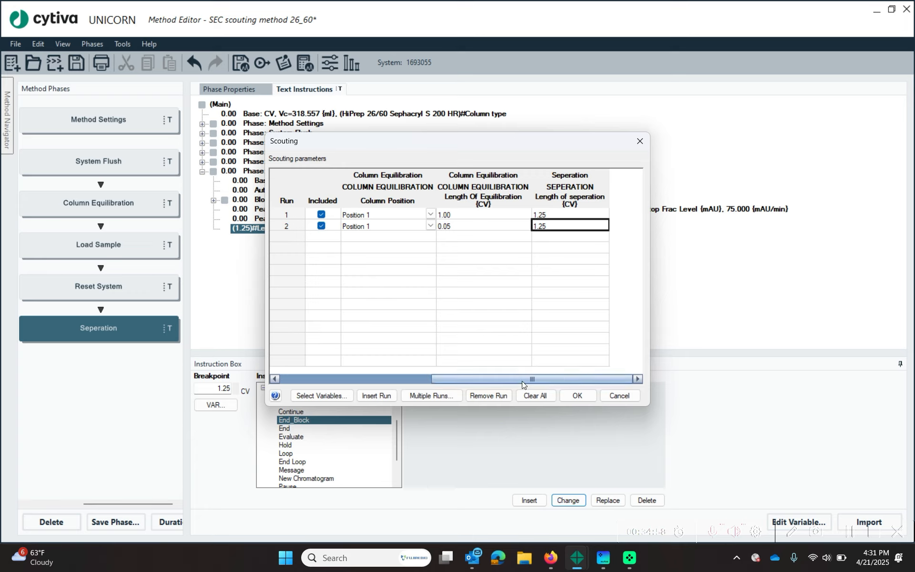
drag(465, 378, 273, 366)
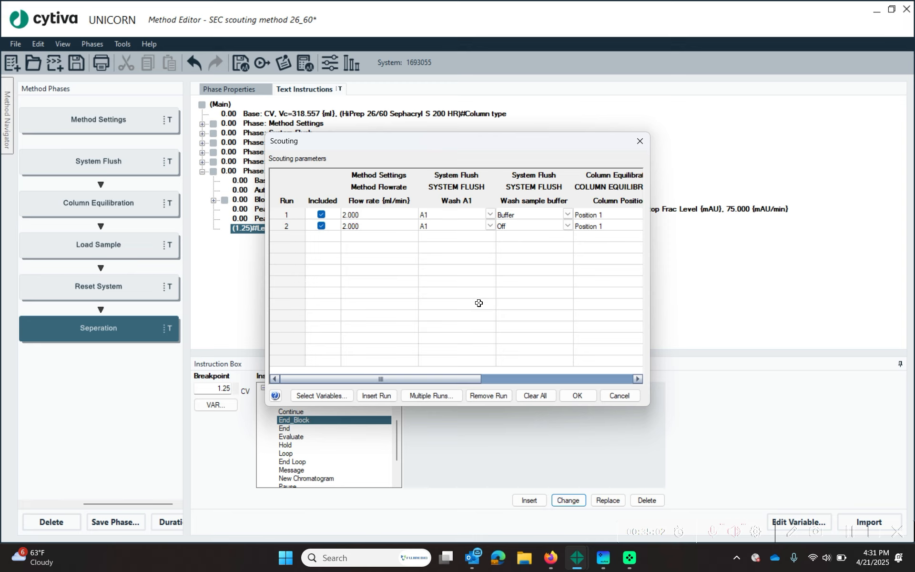
- Scout Start Frac level and Stop Frac Level, both 100.000 mAU in both runs
click(329, 399)
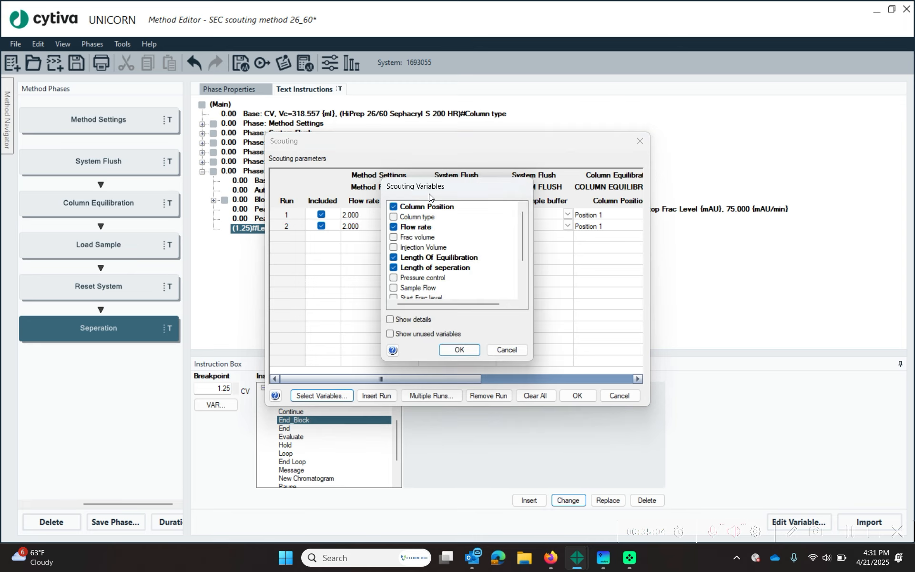
scroll(418, 257, down, 2)
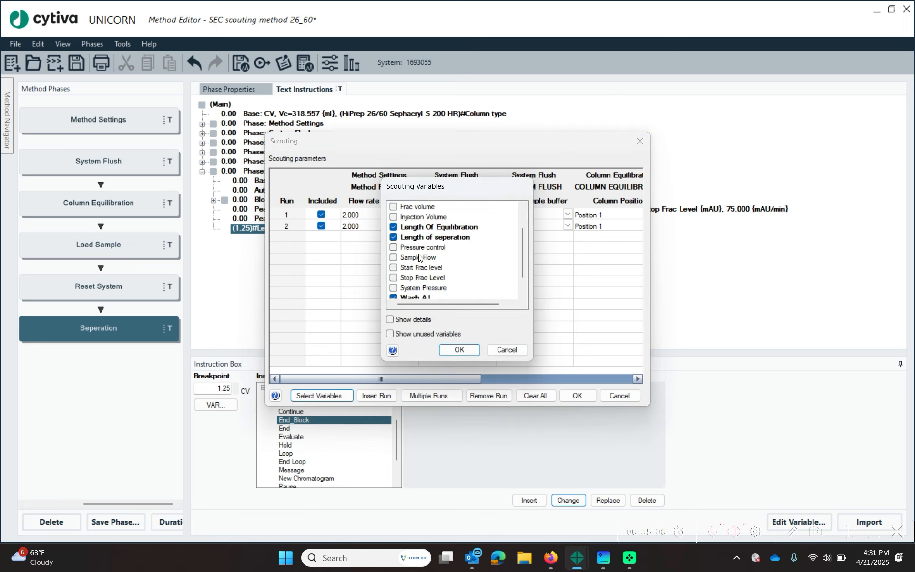
click(393, 258)
click(393, 246)
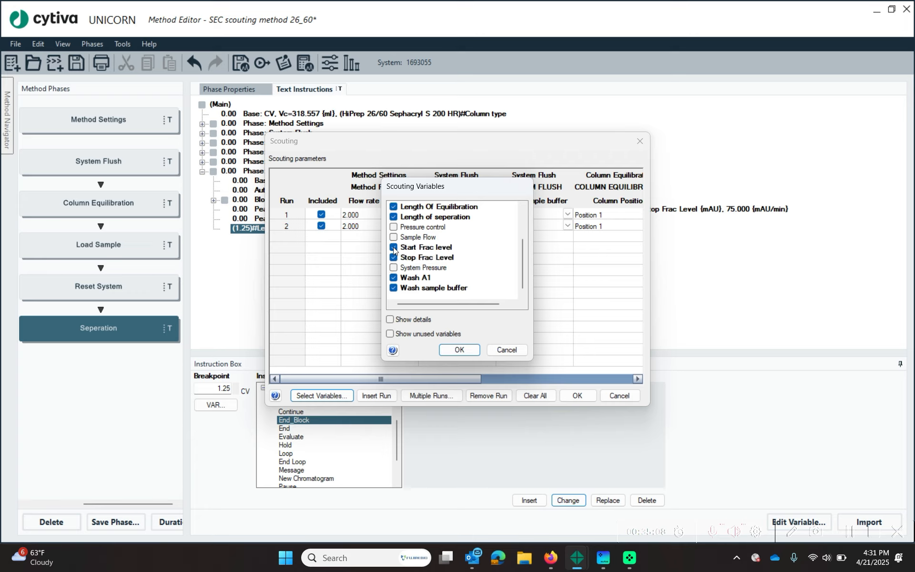
click(458, 349)
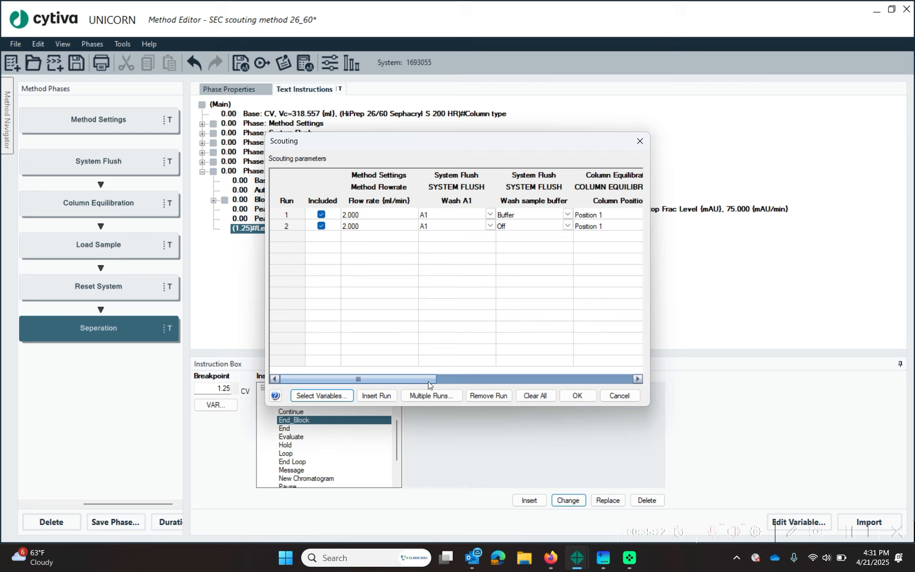
click(487, 380)
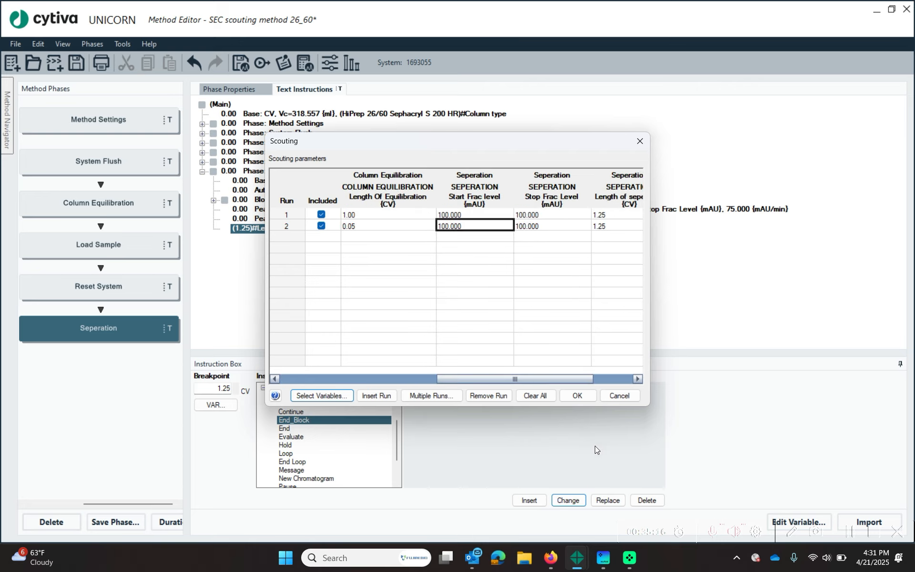
- Accept the two-run scouting table and save the method
click(585, 396)
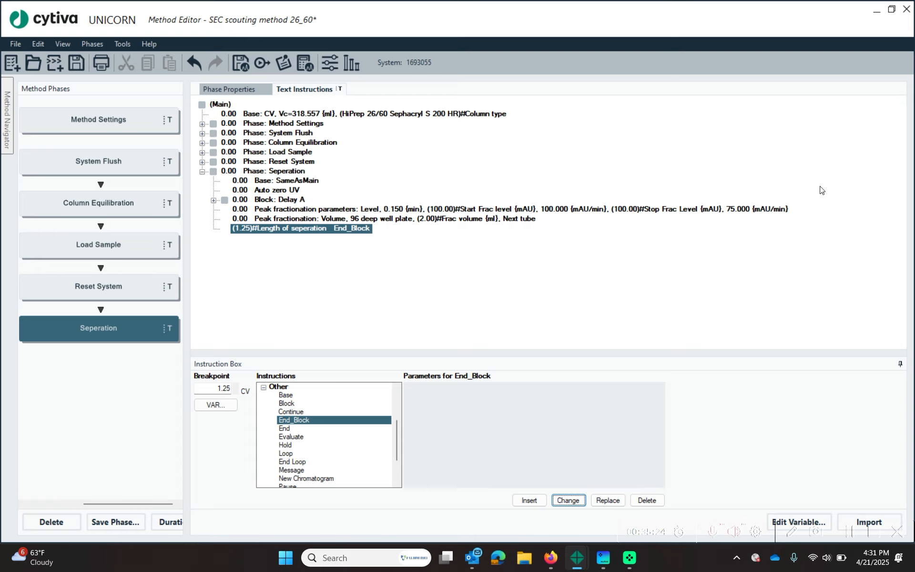
click(68, 59)
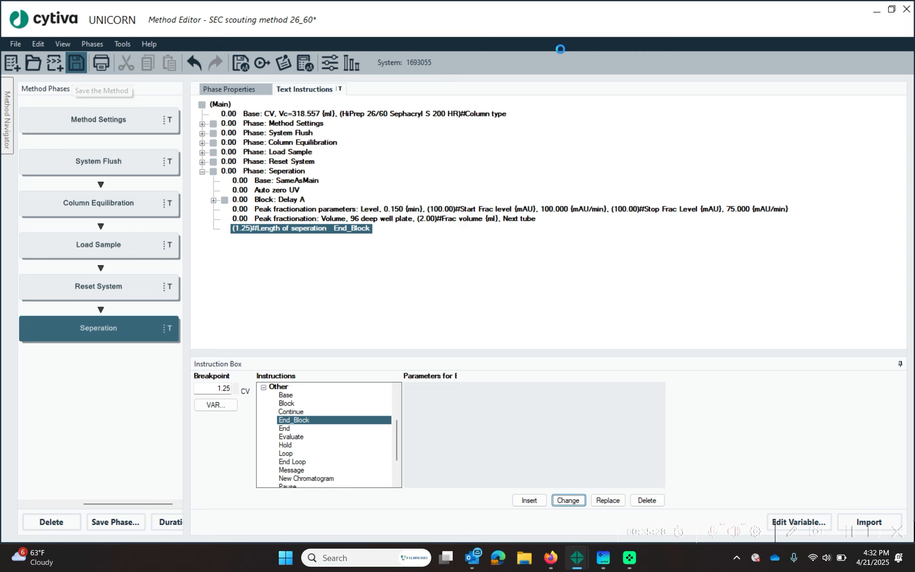